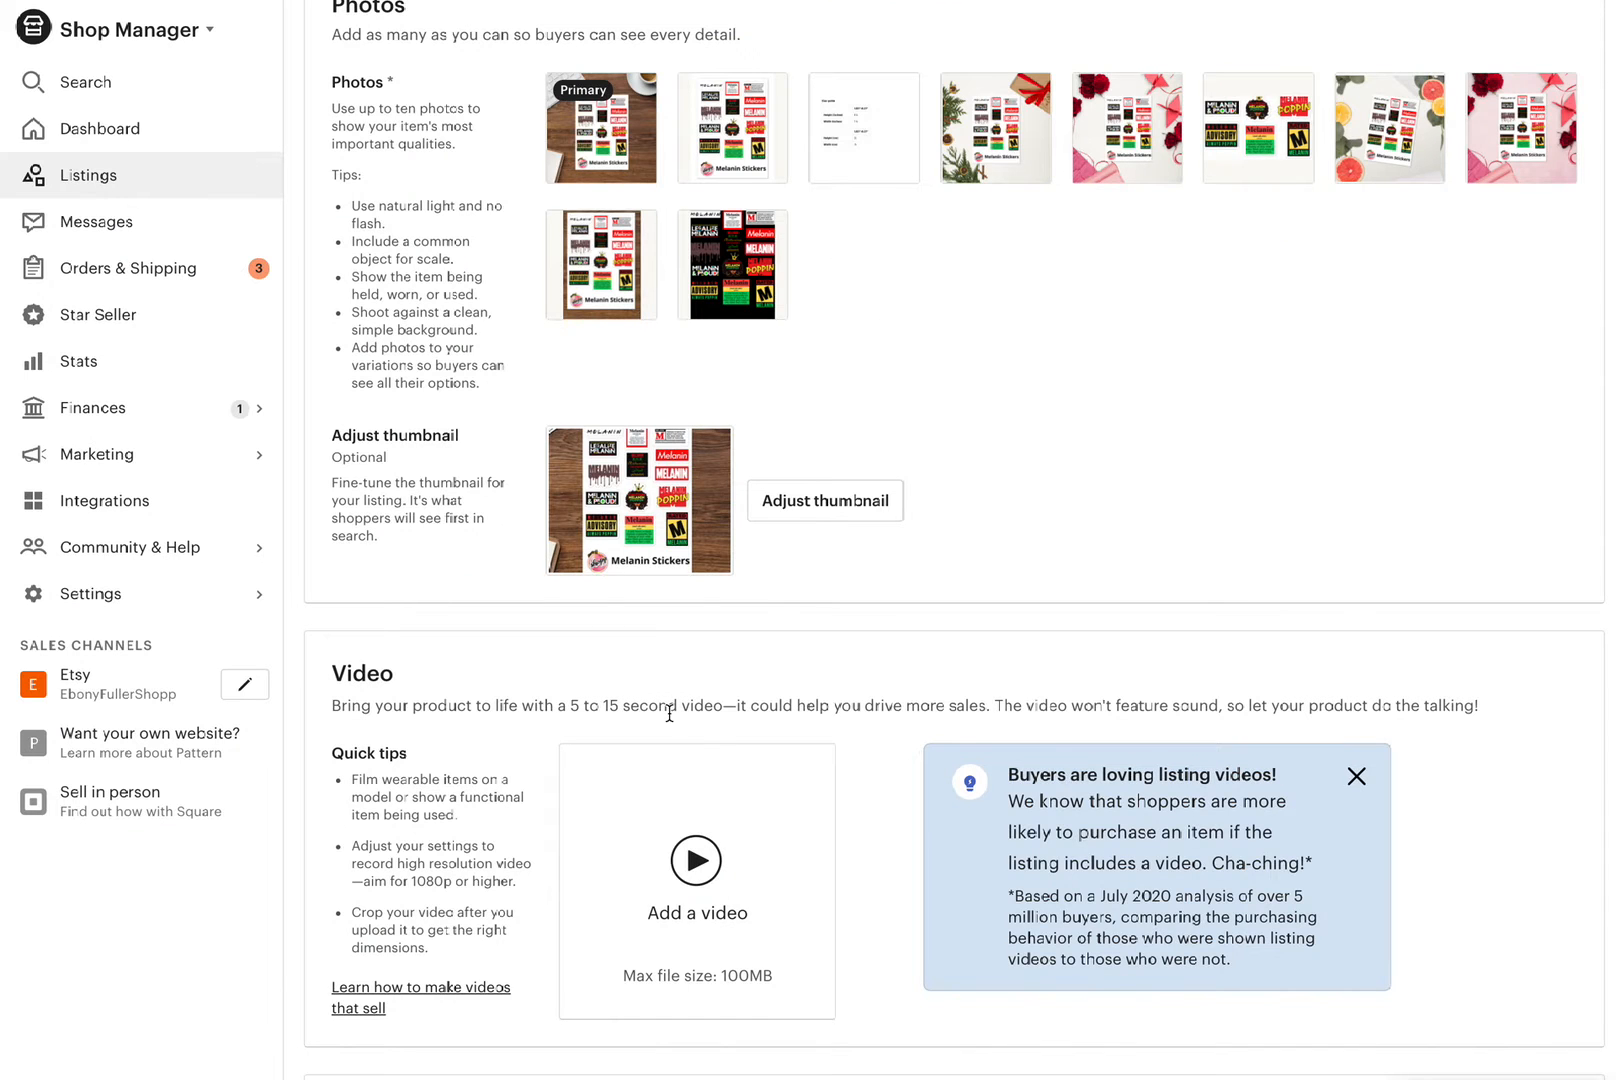
# Review the listing's video requirements and quick tips, and open the guide on making videos that sell.
pyautogui.scroll(-2, 669, 714)
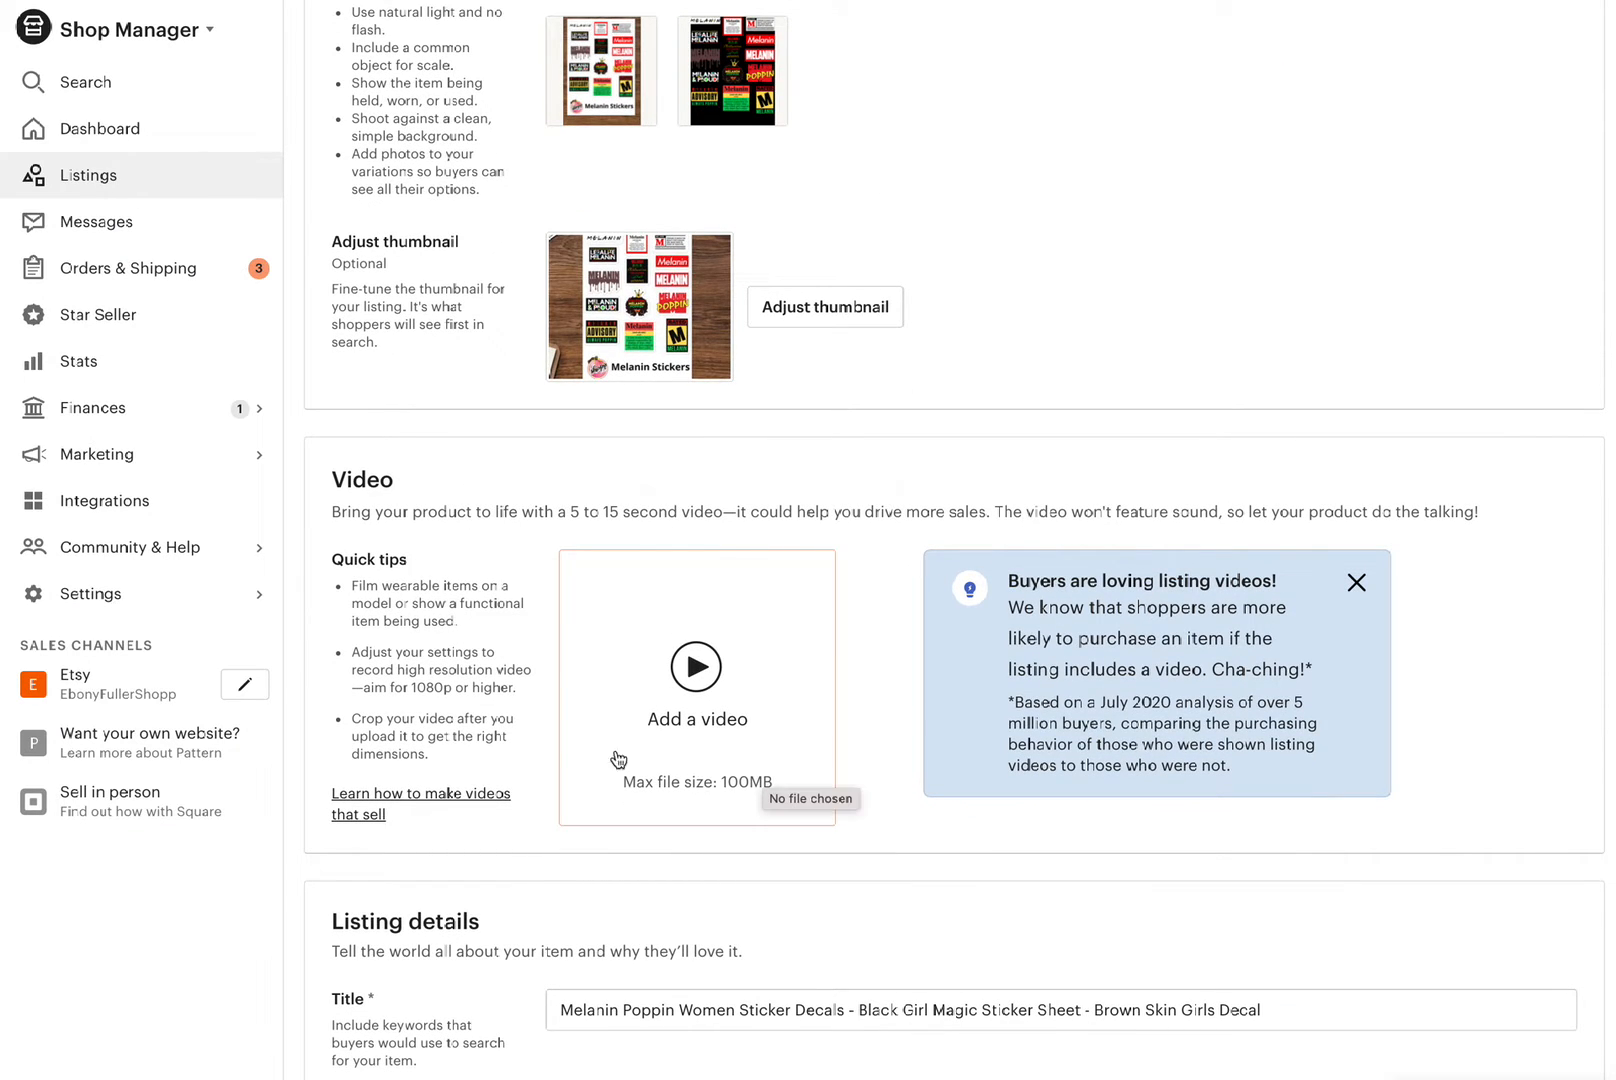
pyautogui.scroll(1, 495, 703)
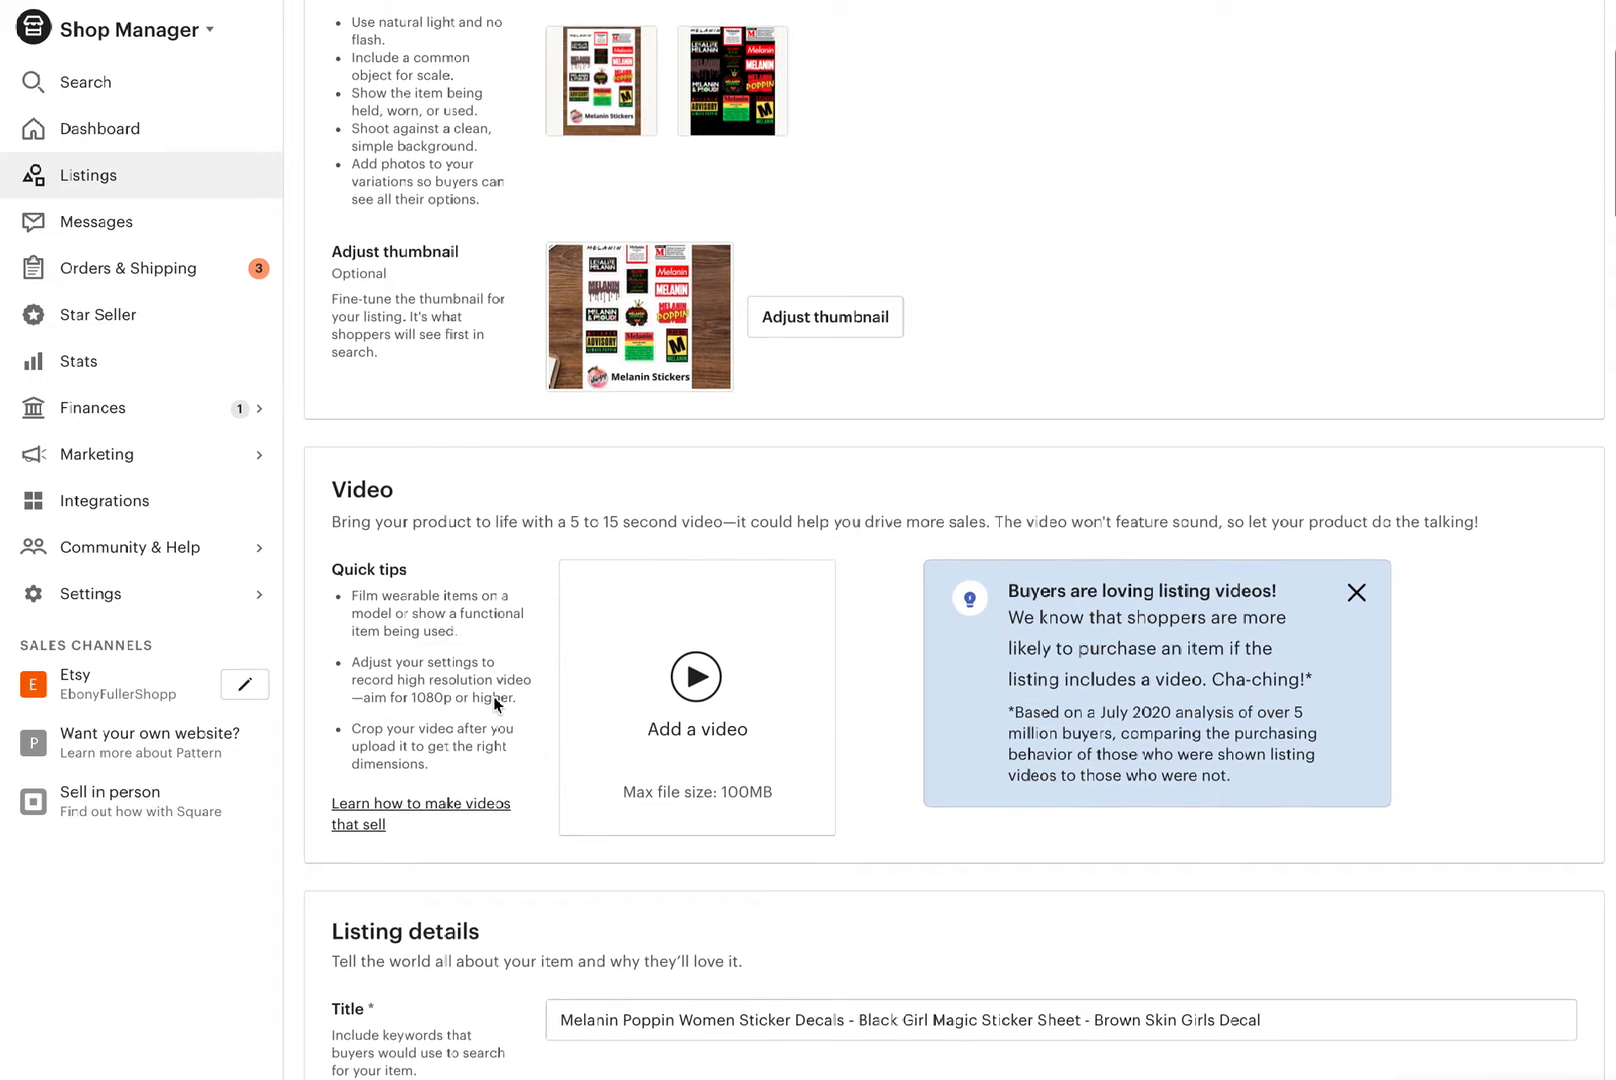
pyautogui.scroll(-1, 495, 703)
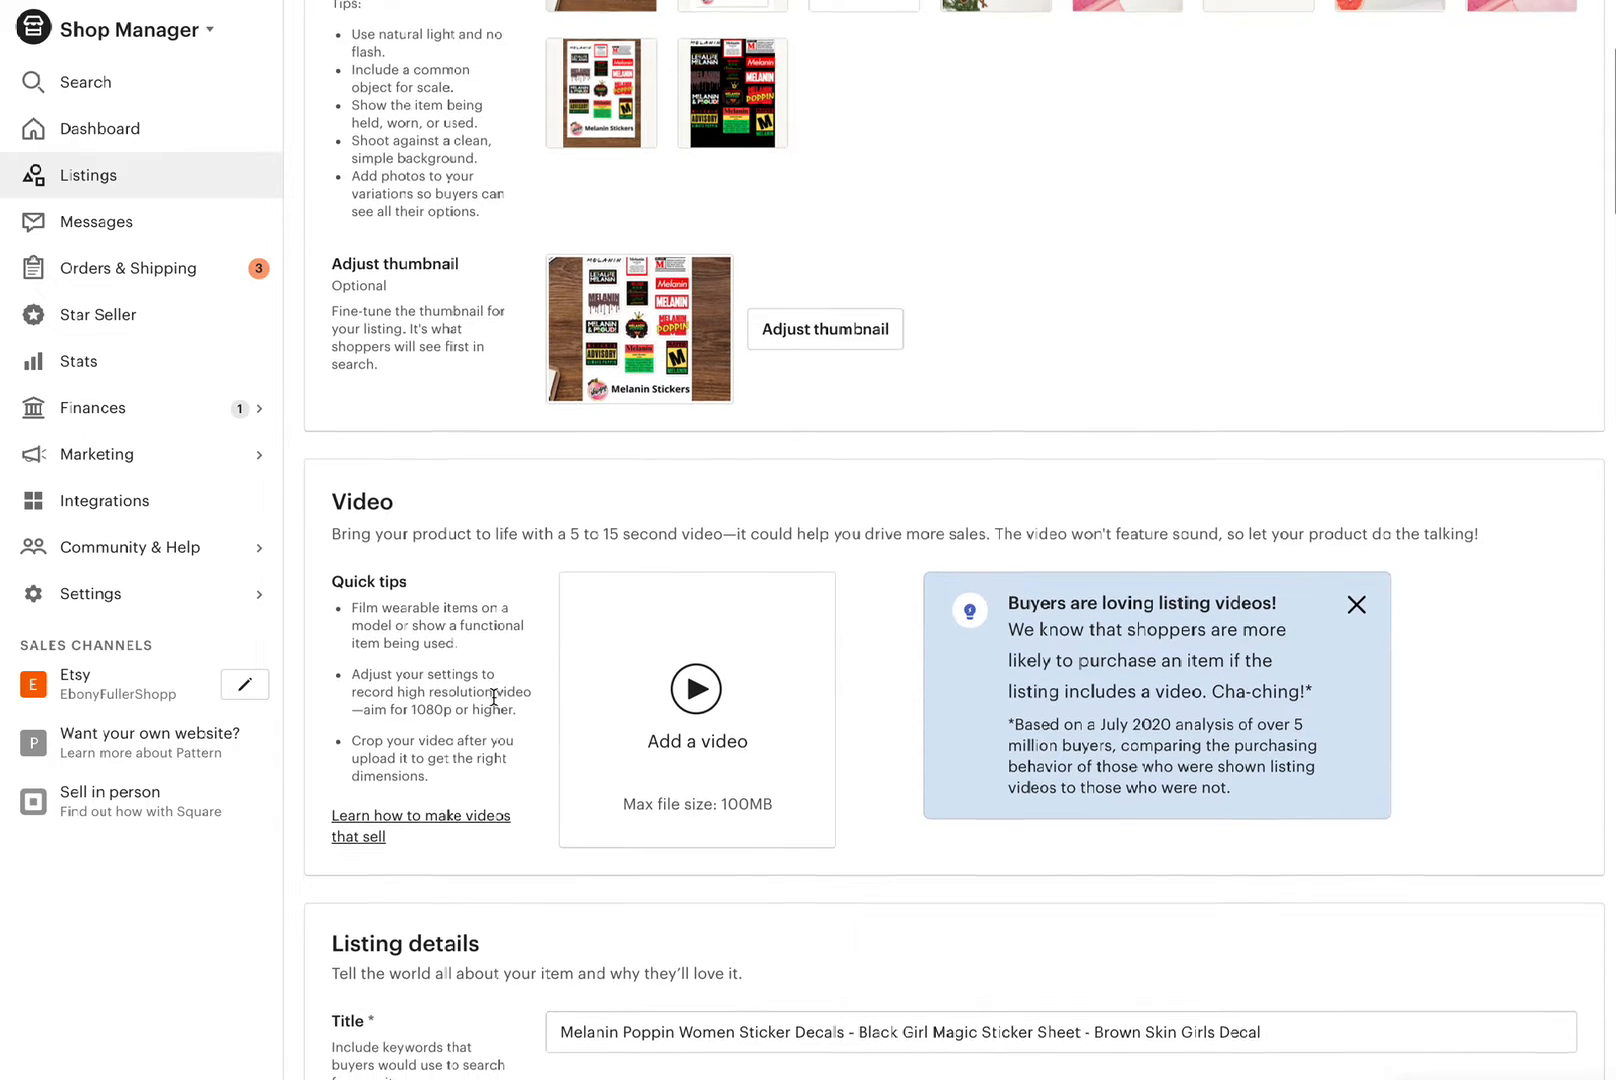
pyautogui.click(486, 692)
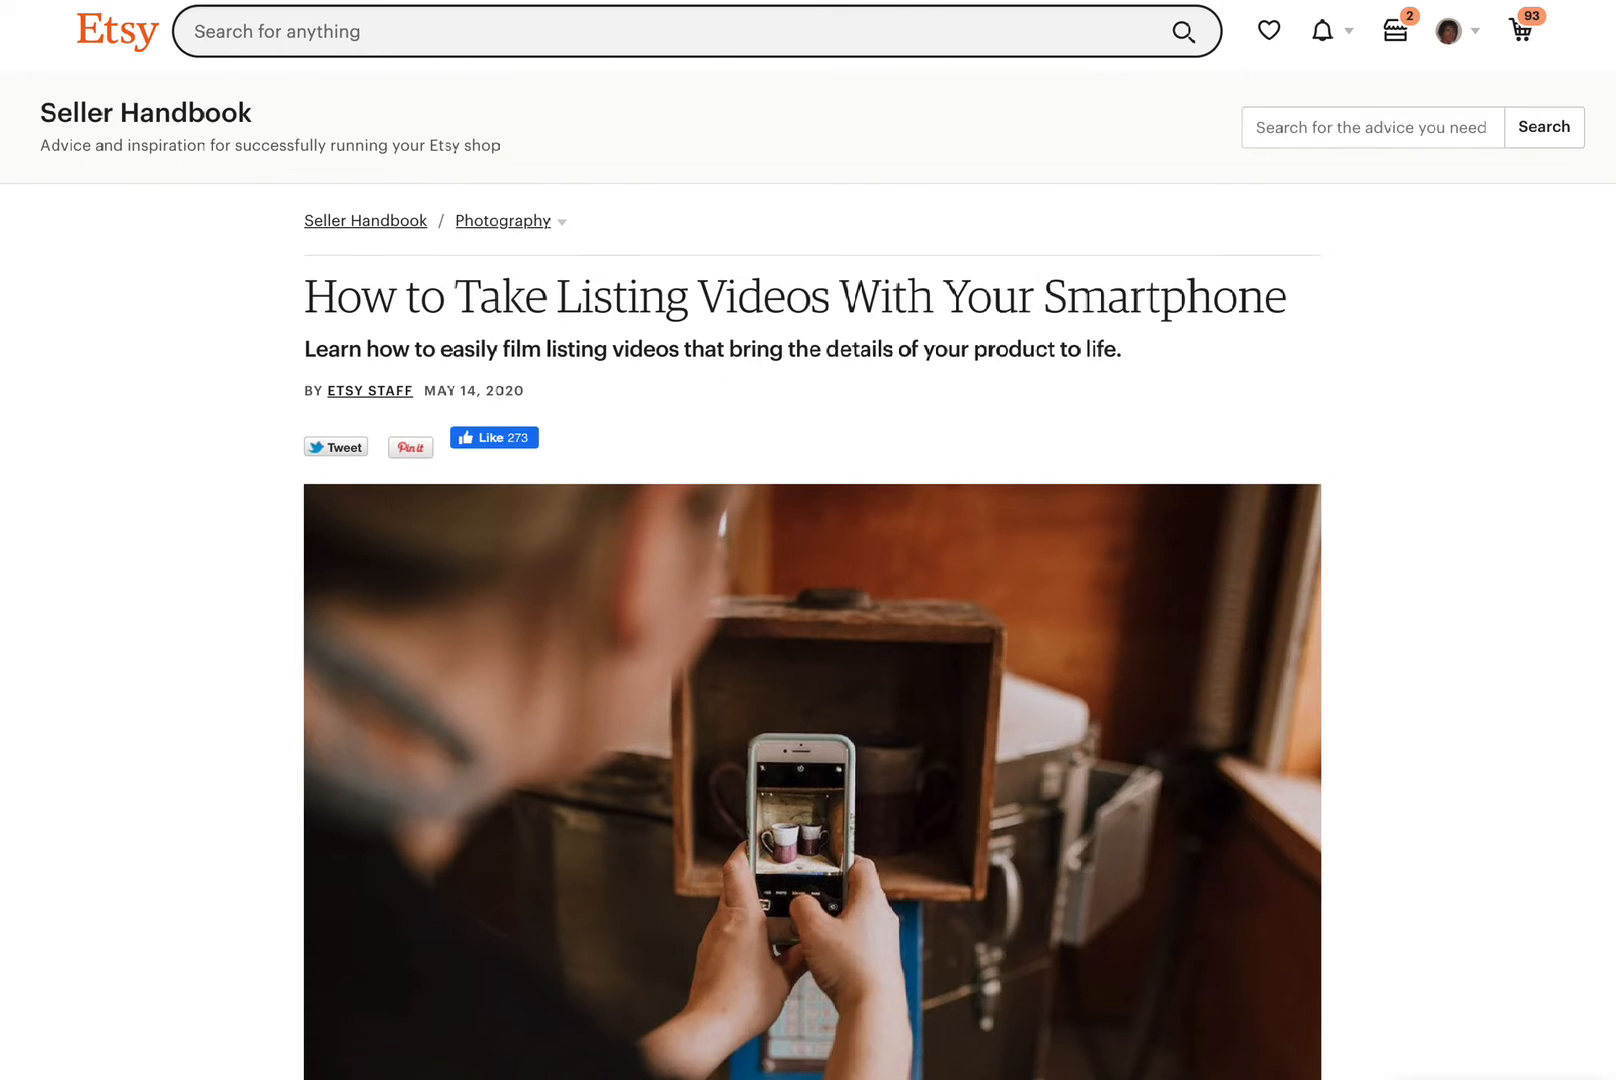
pyautogui.hotkey('ctrl', 'w')
pyautogui.scroll(1, 835, 187)
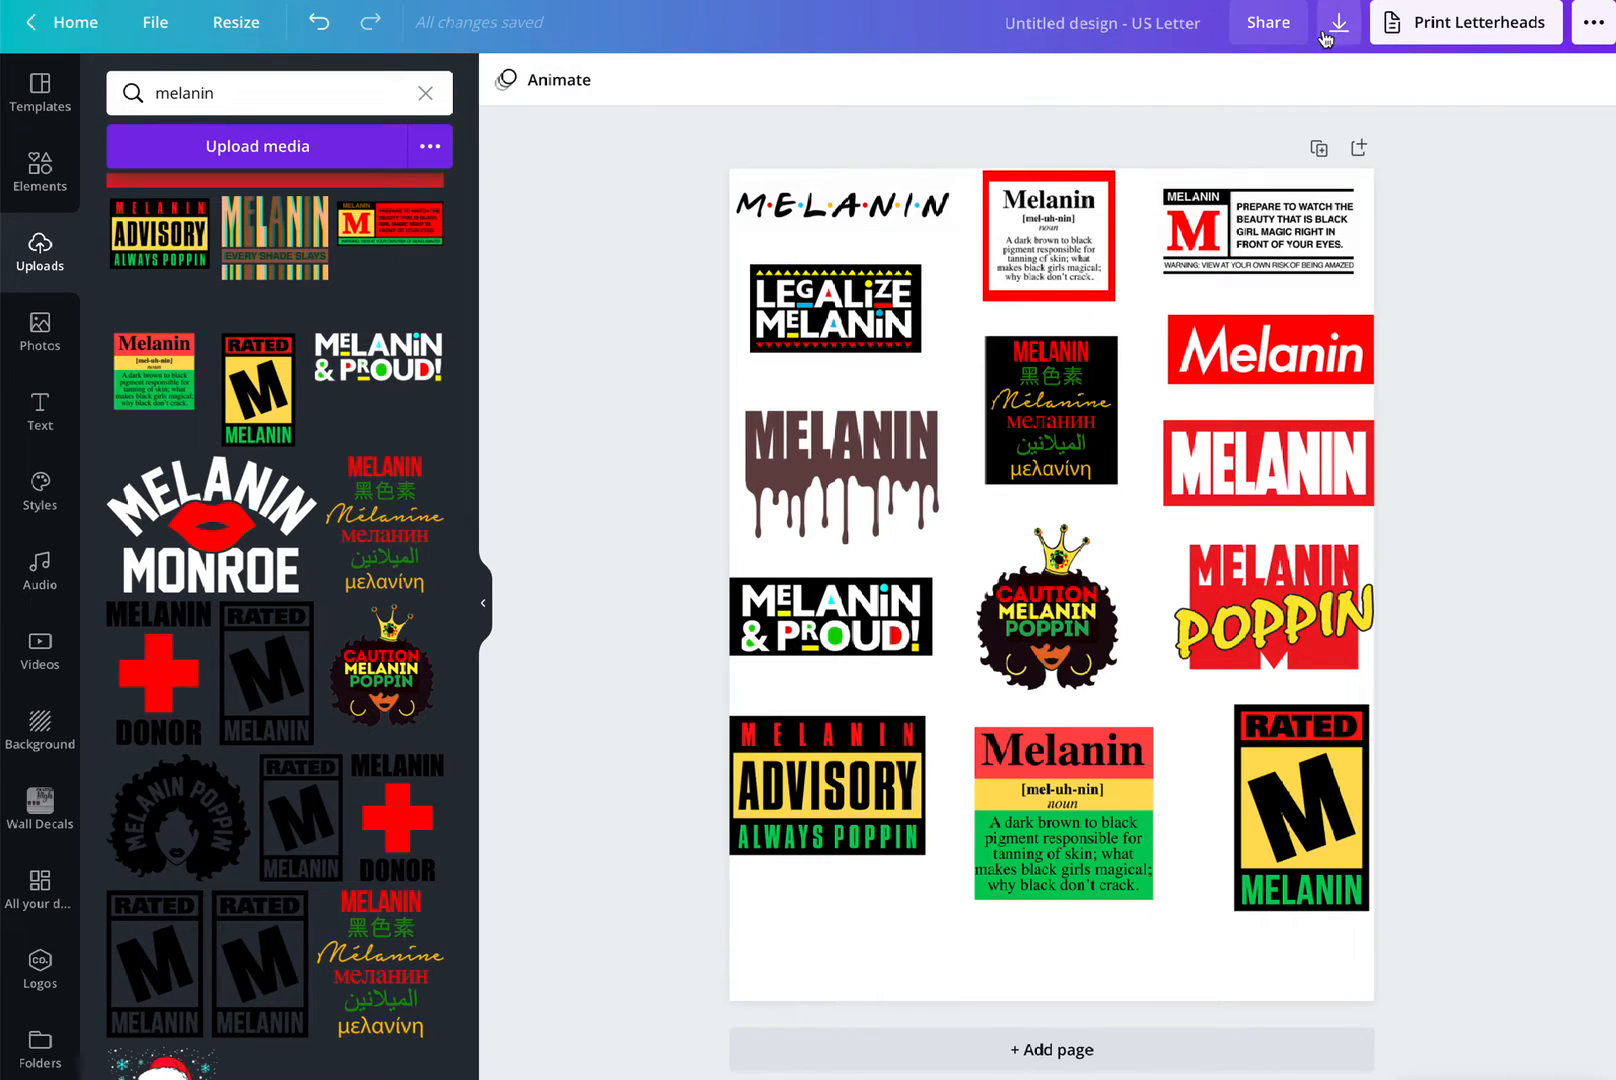
# In Canva, create a resized copy of the US Letter sticker design at a custom size of 750 × 750 px.
pyautogui.click(247, 24)
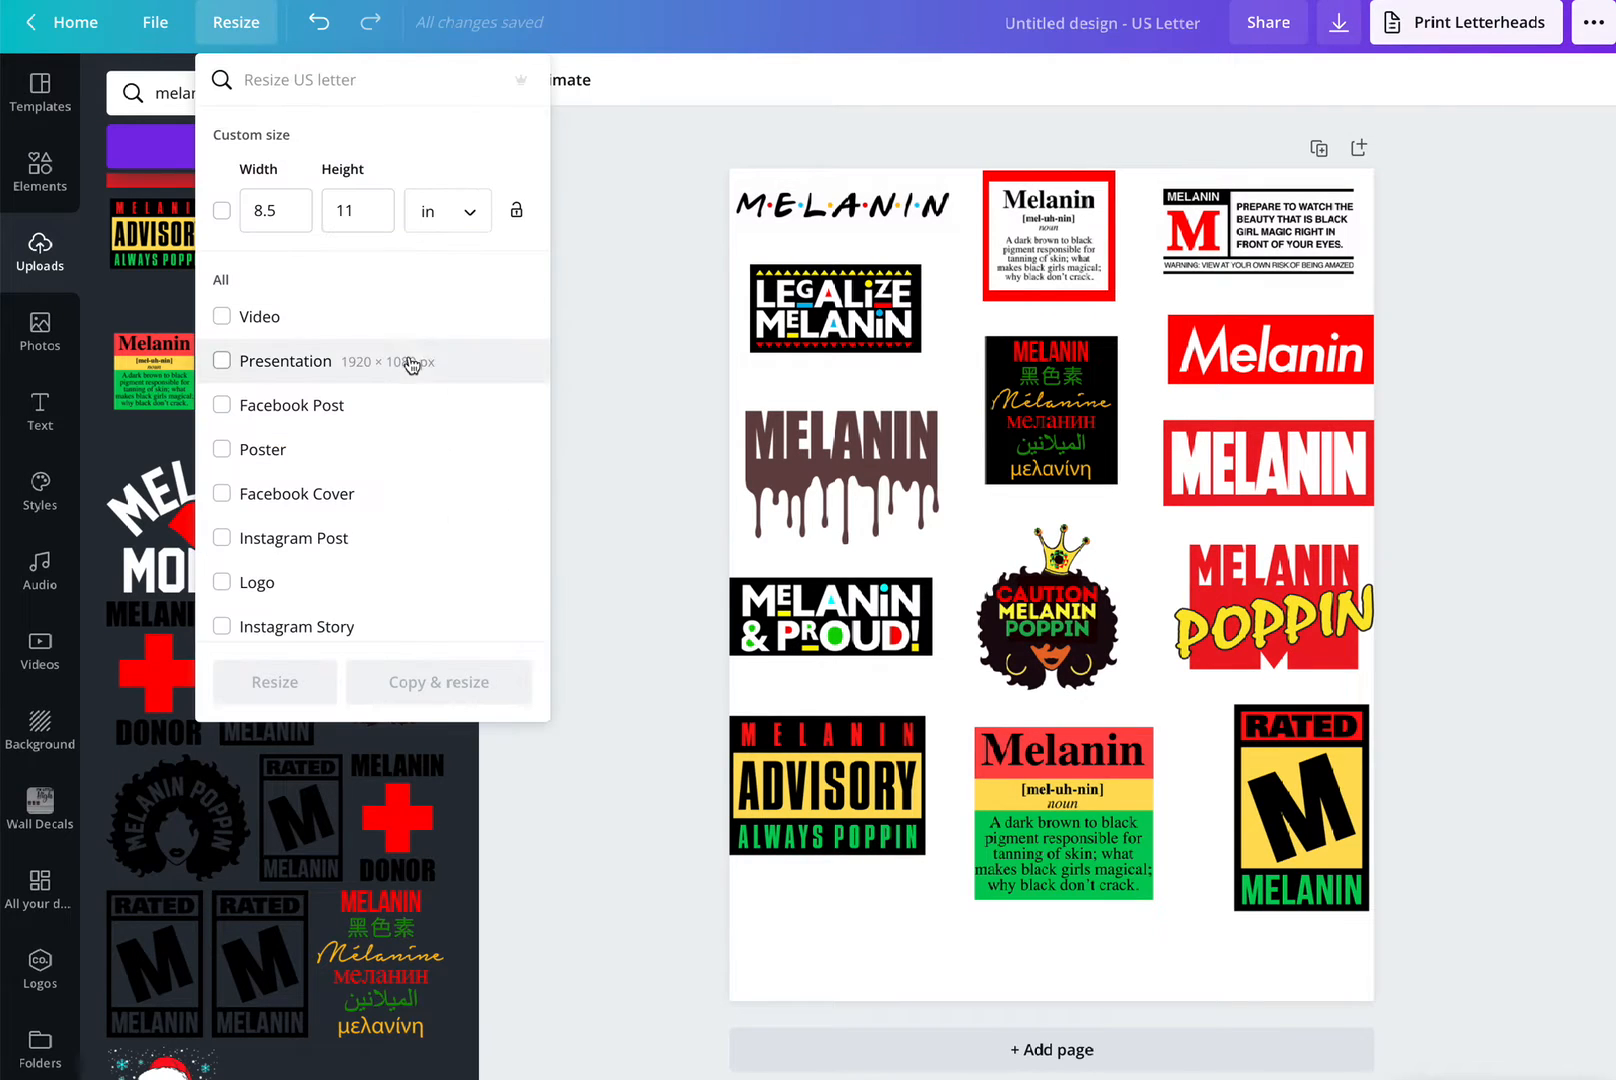
pyautogui.scroll(-6, 415, 353)
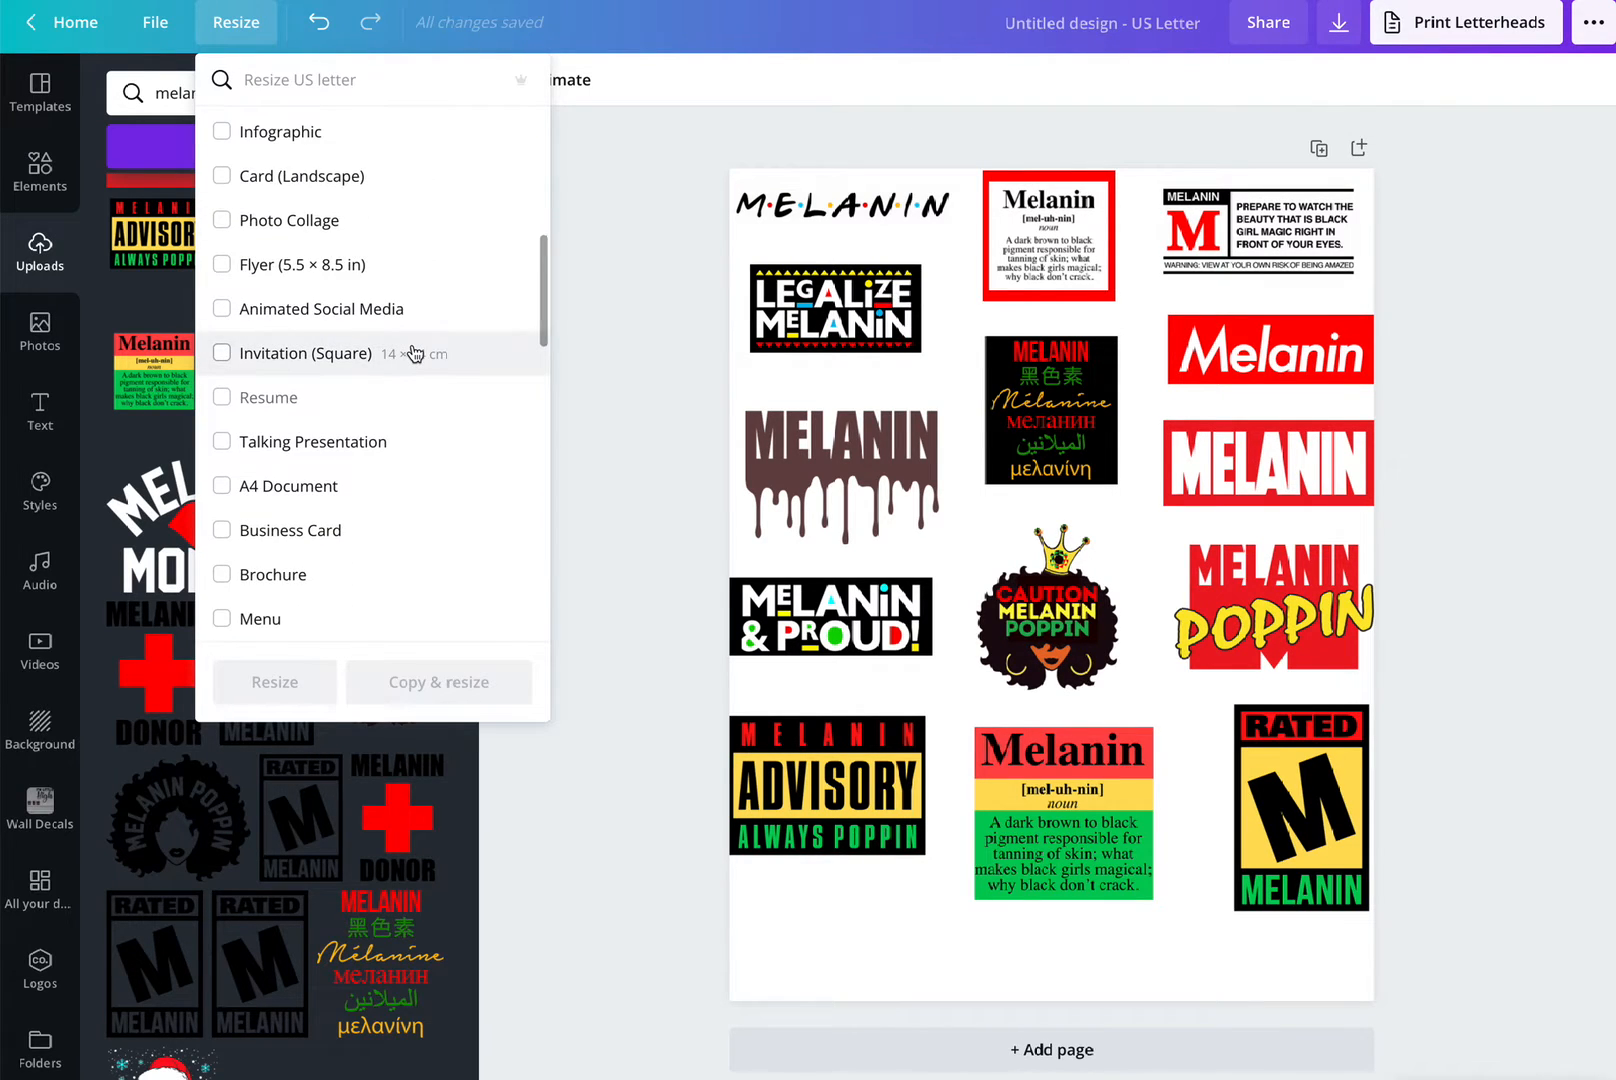
pyautogui.scroll(-12, 415, 353)
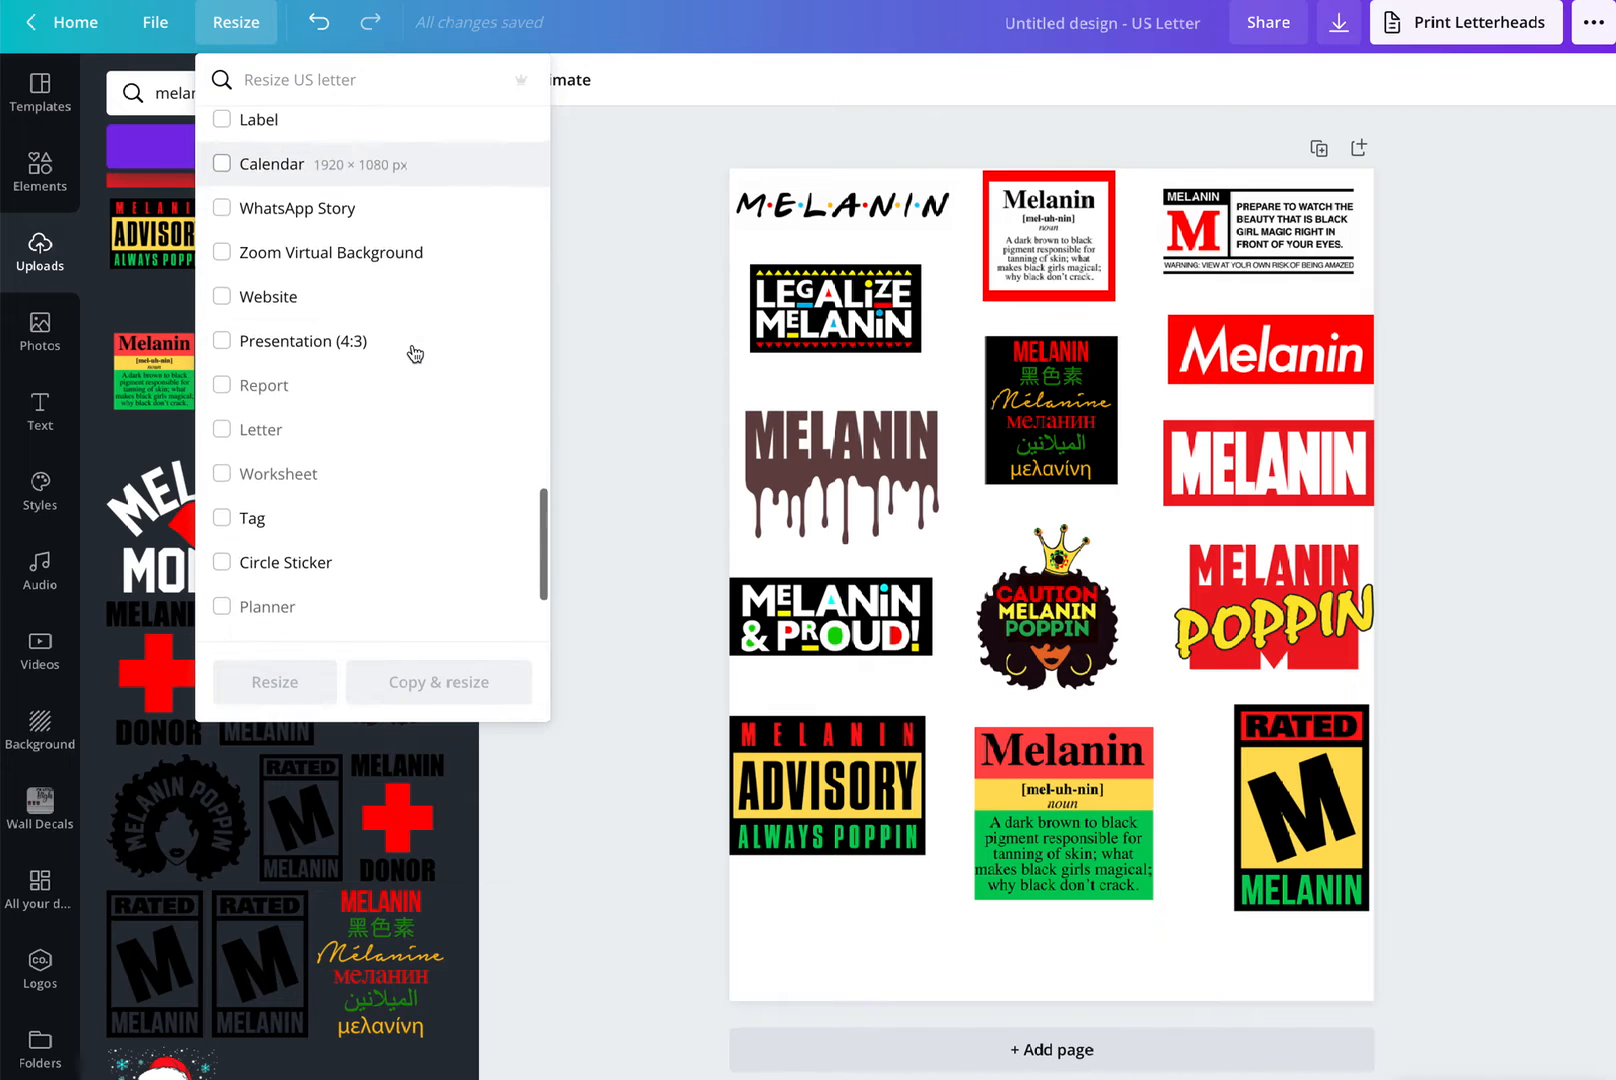
pyautogui.scroll(-2, 410, 350)
pyautogui.scroll(20, 410, 350)
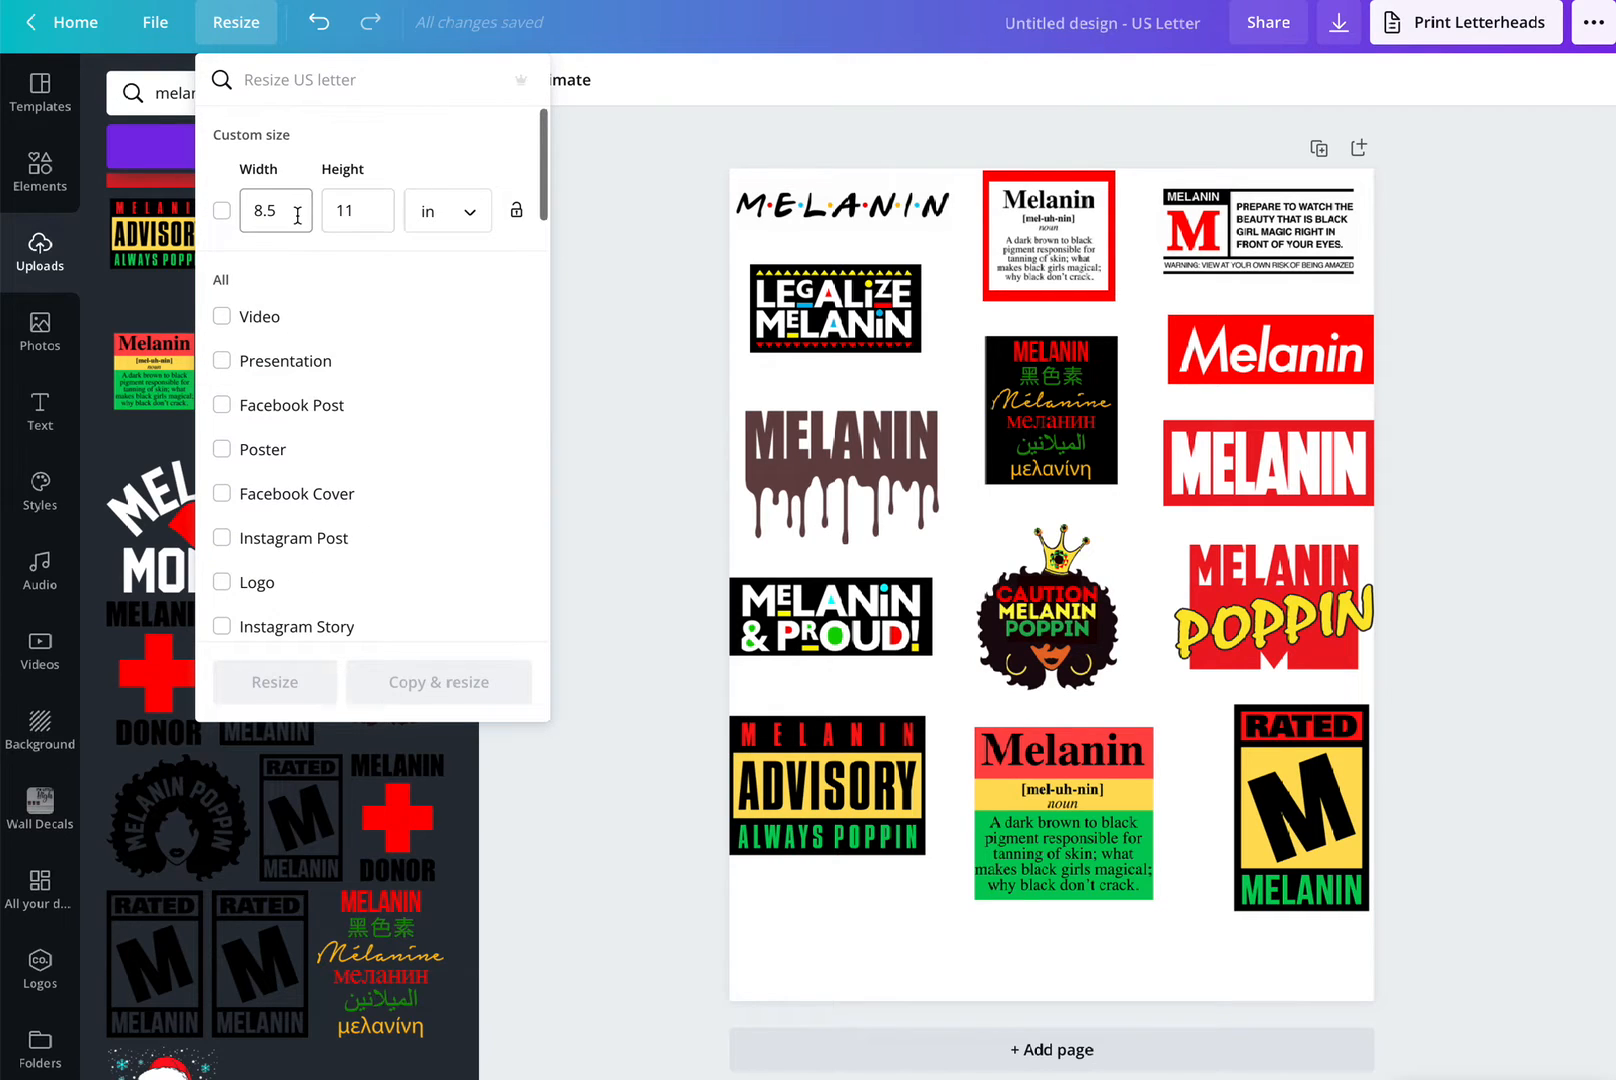
pyautogui.click(446, 211)
pyautogui.click(432, 163)
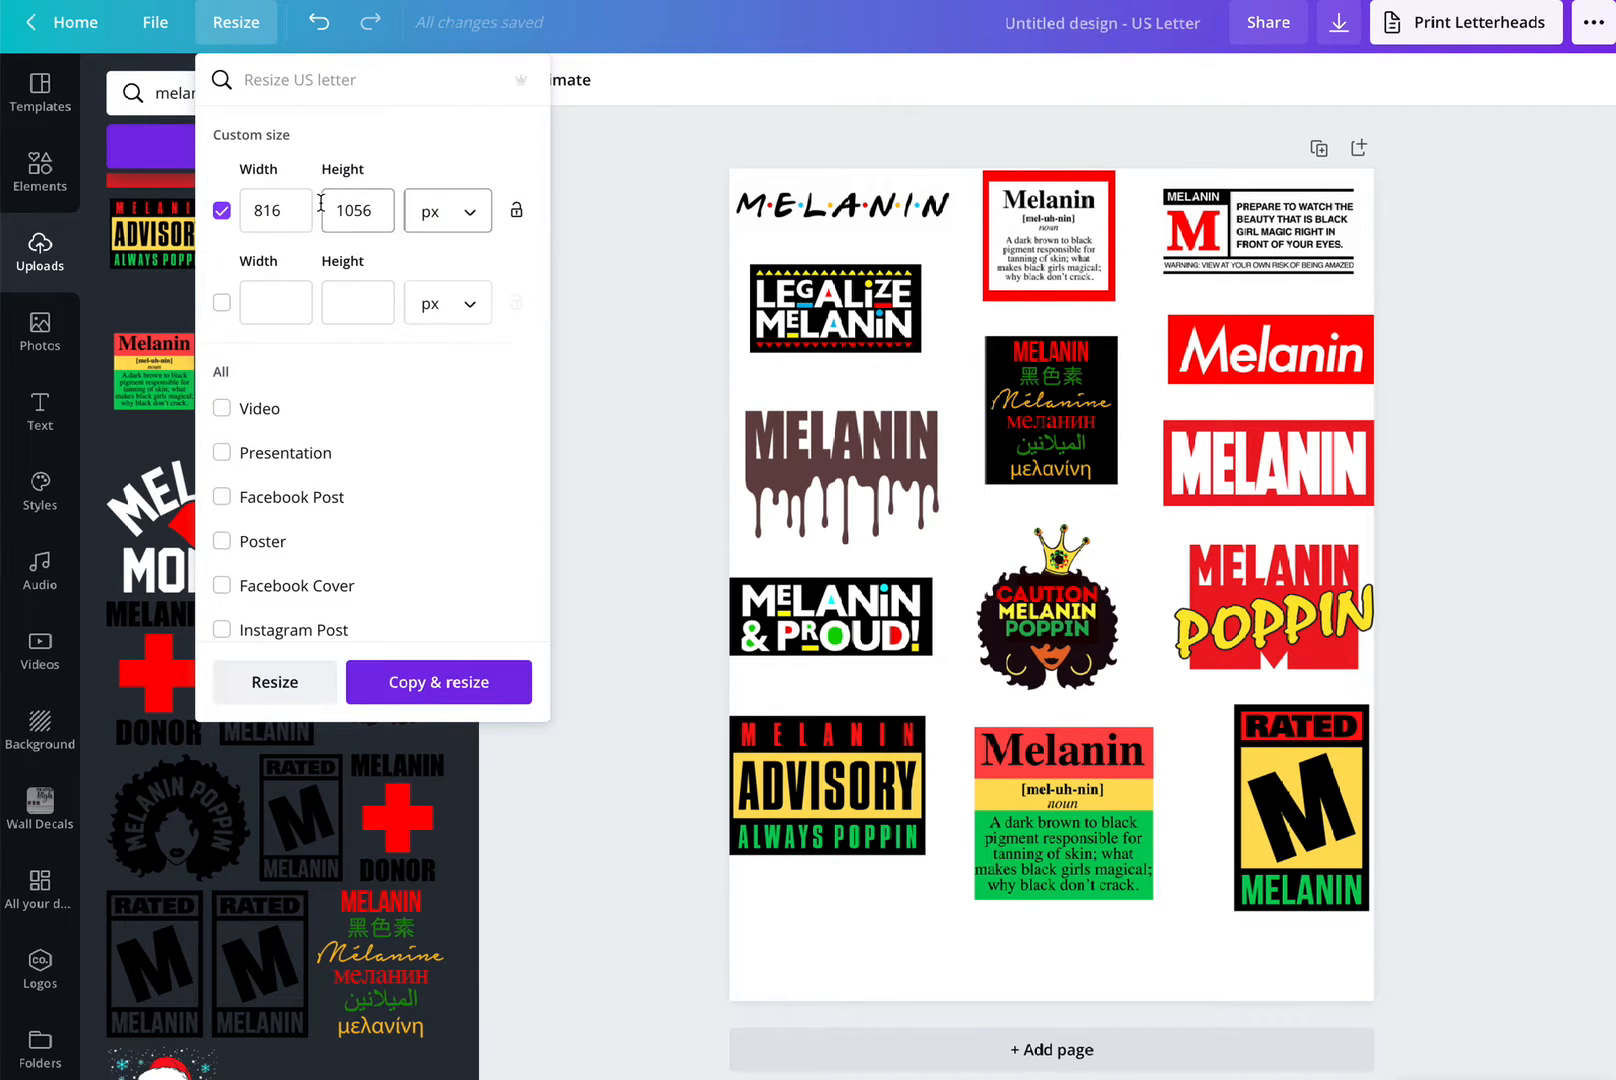
pyautogui.click(300, 216)
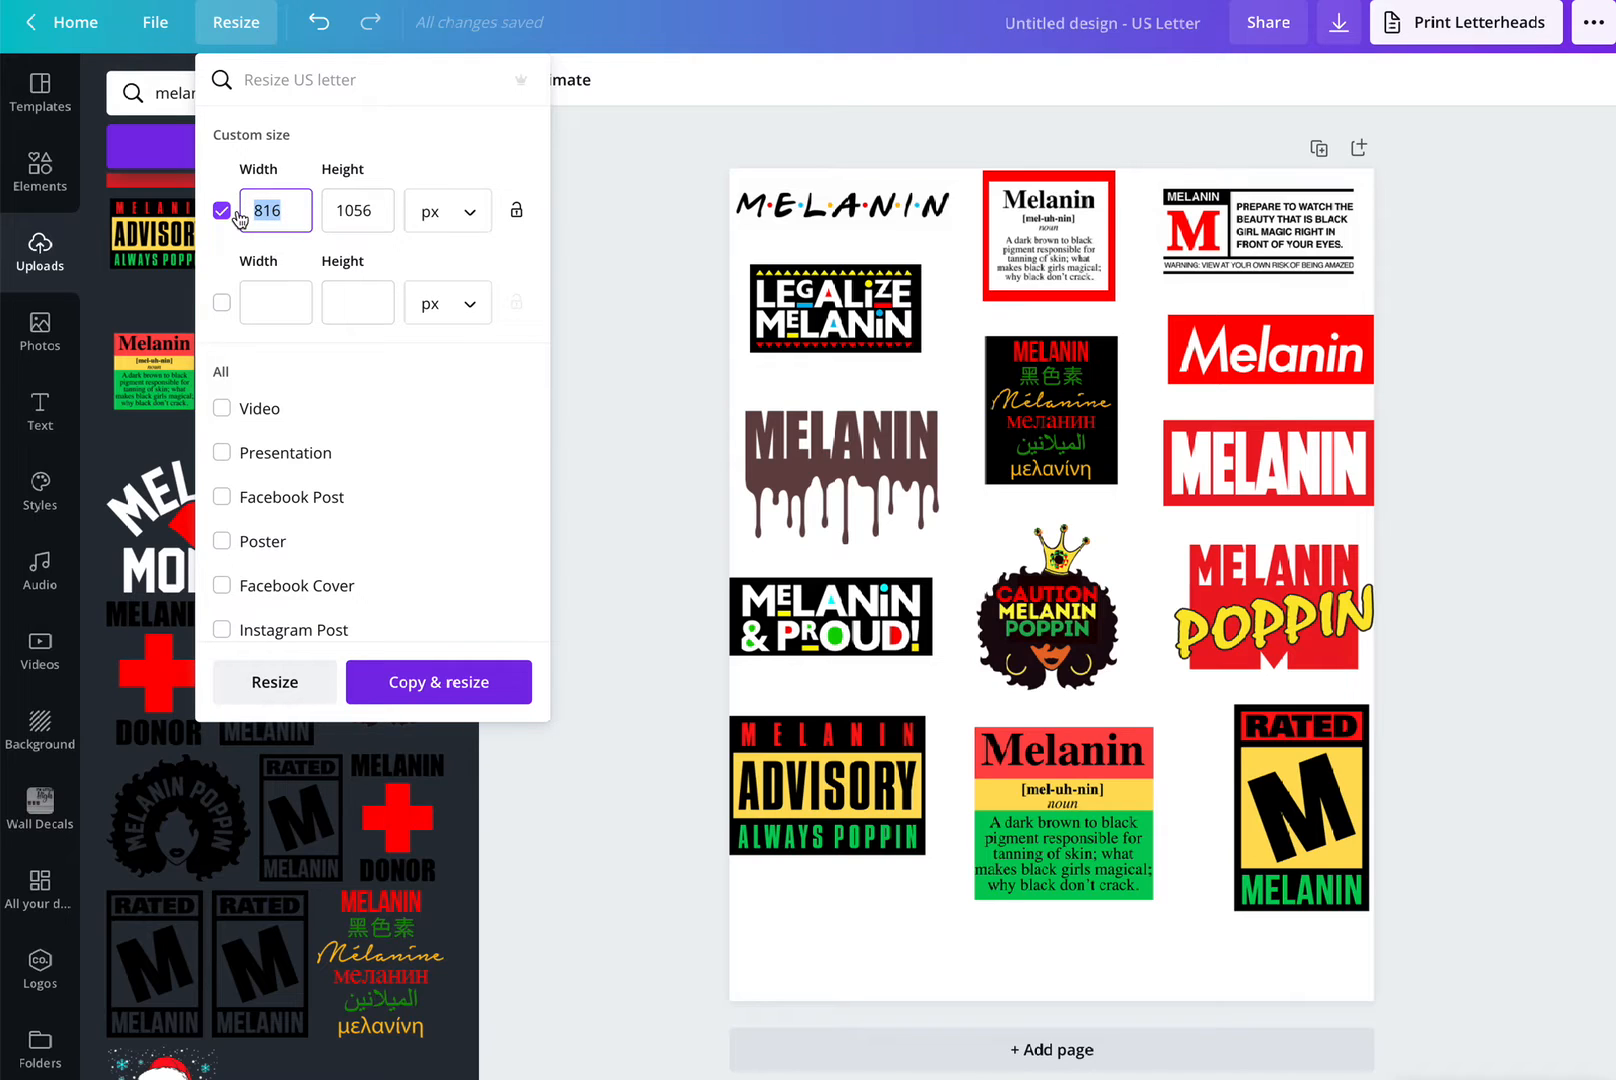
pyautogui.write('750')
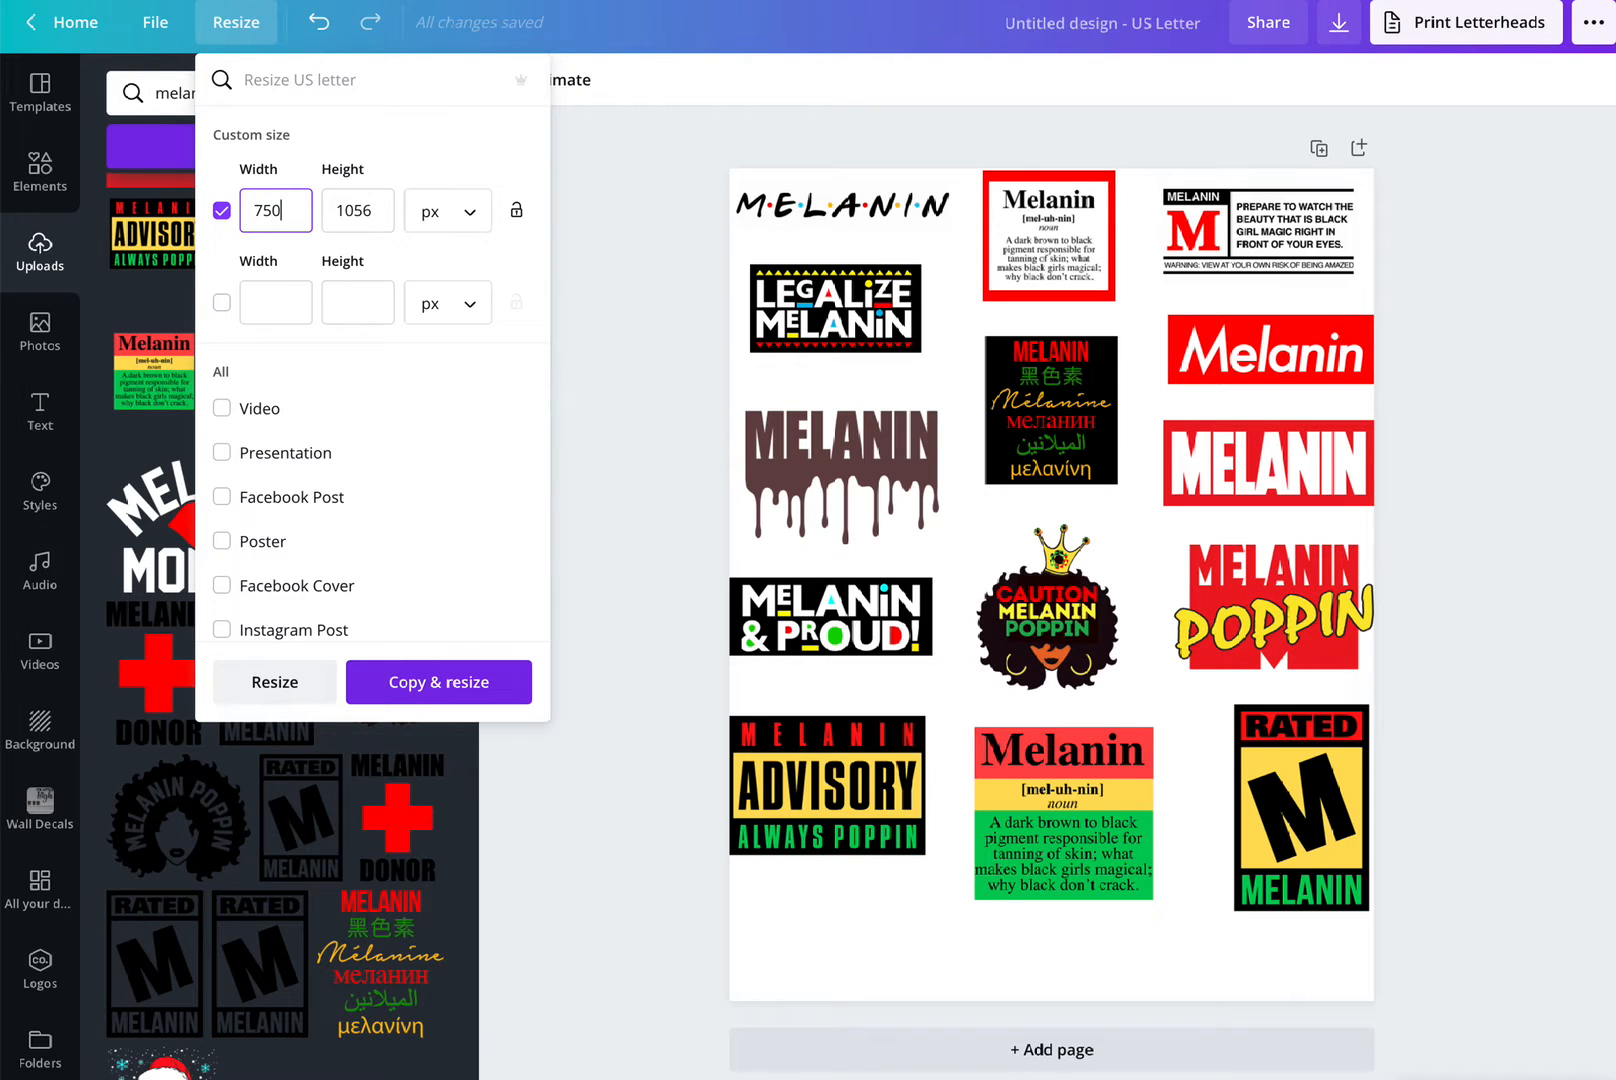
pyautogui.click(380, 208)
pyautogui.write('750')
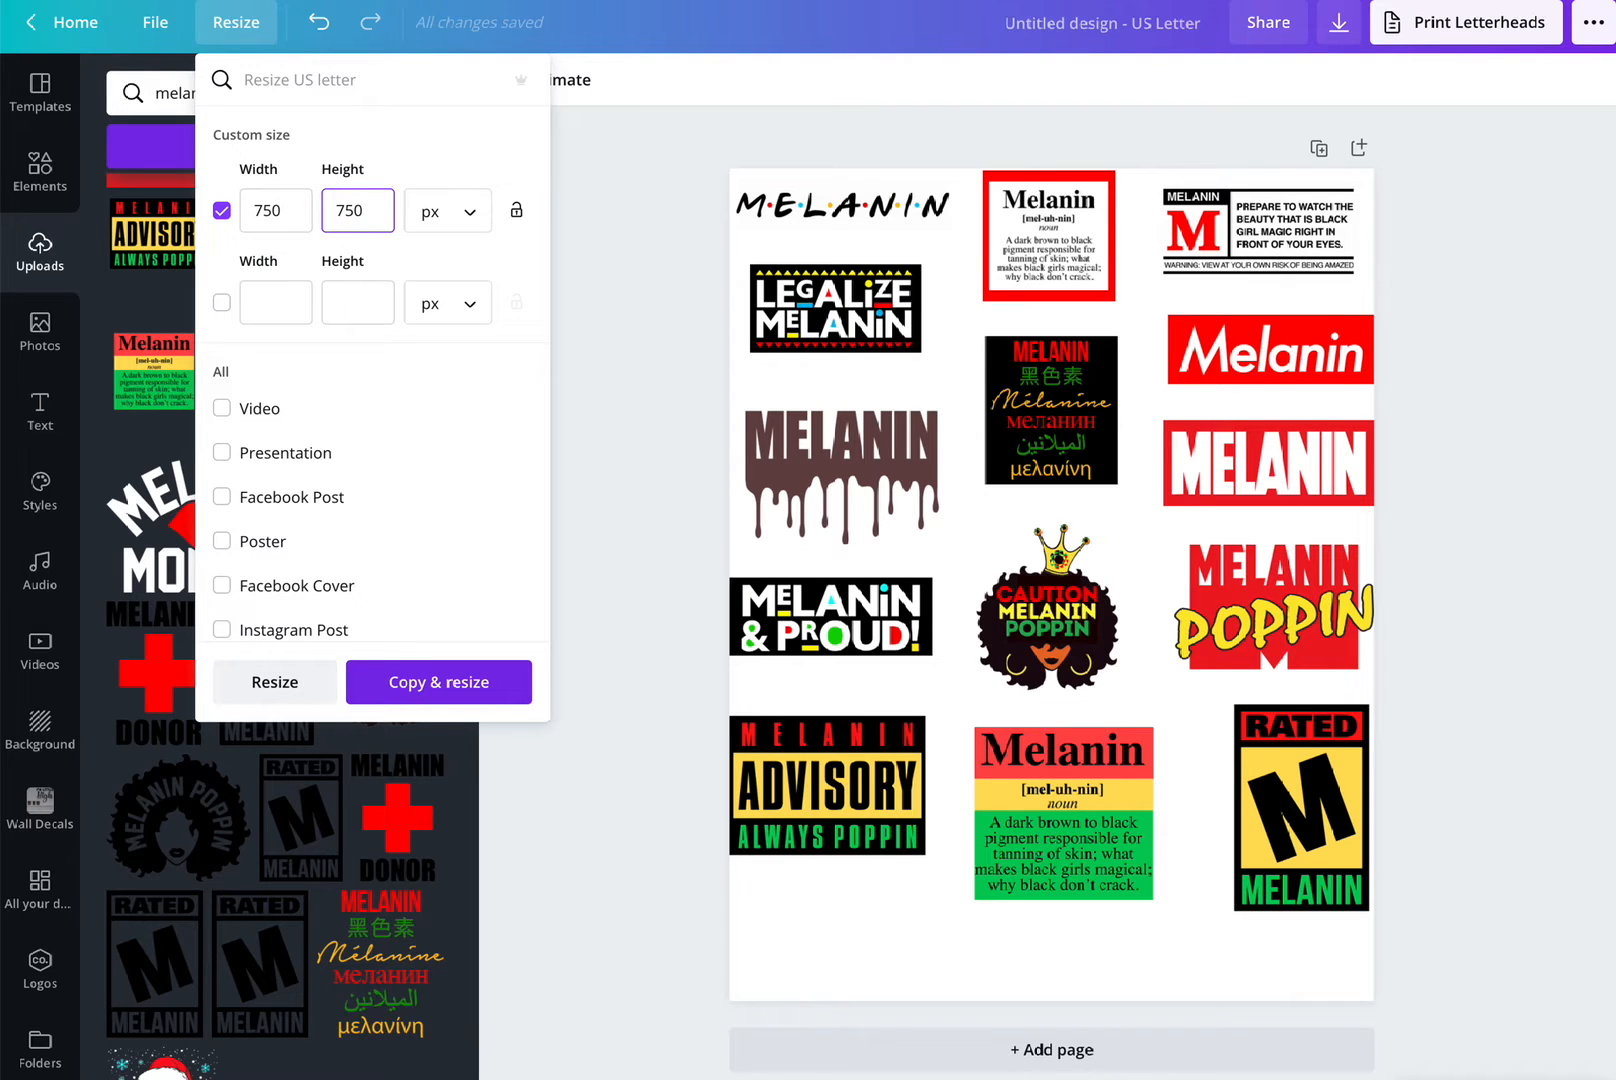
pyautogui.click(483, 698)
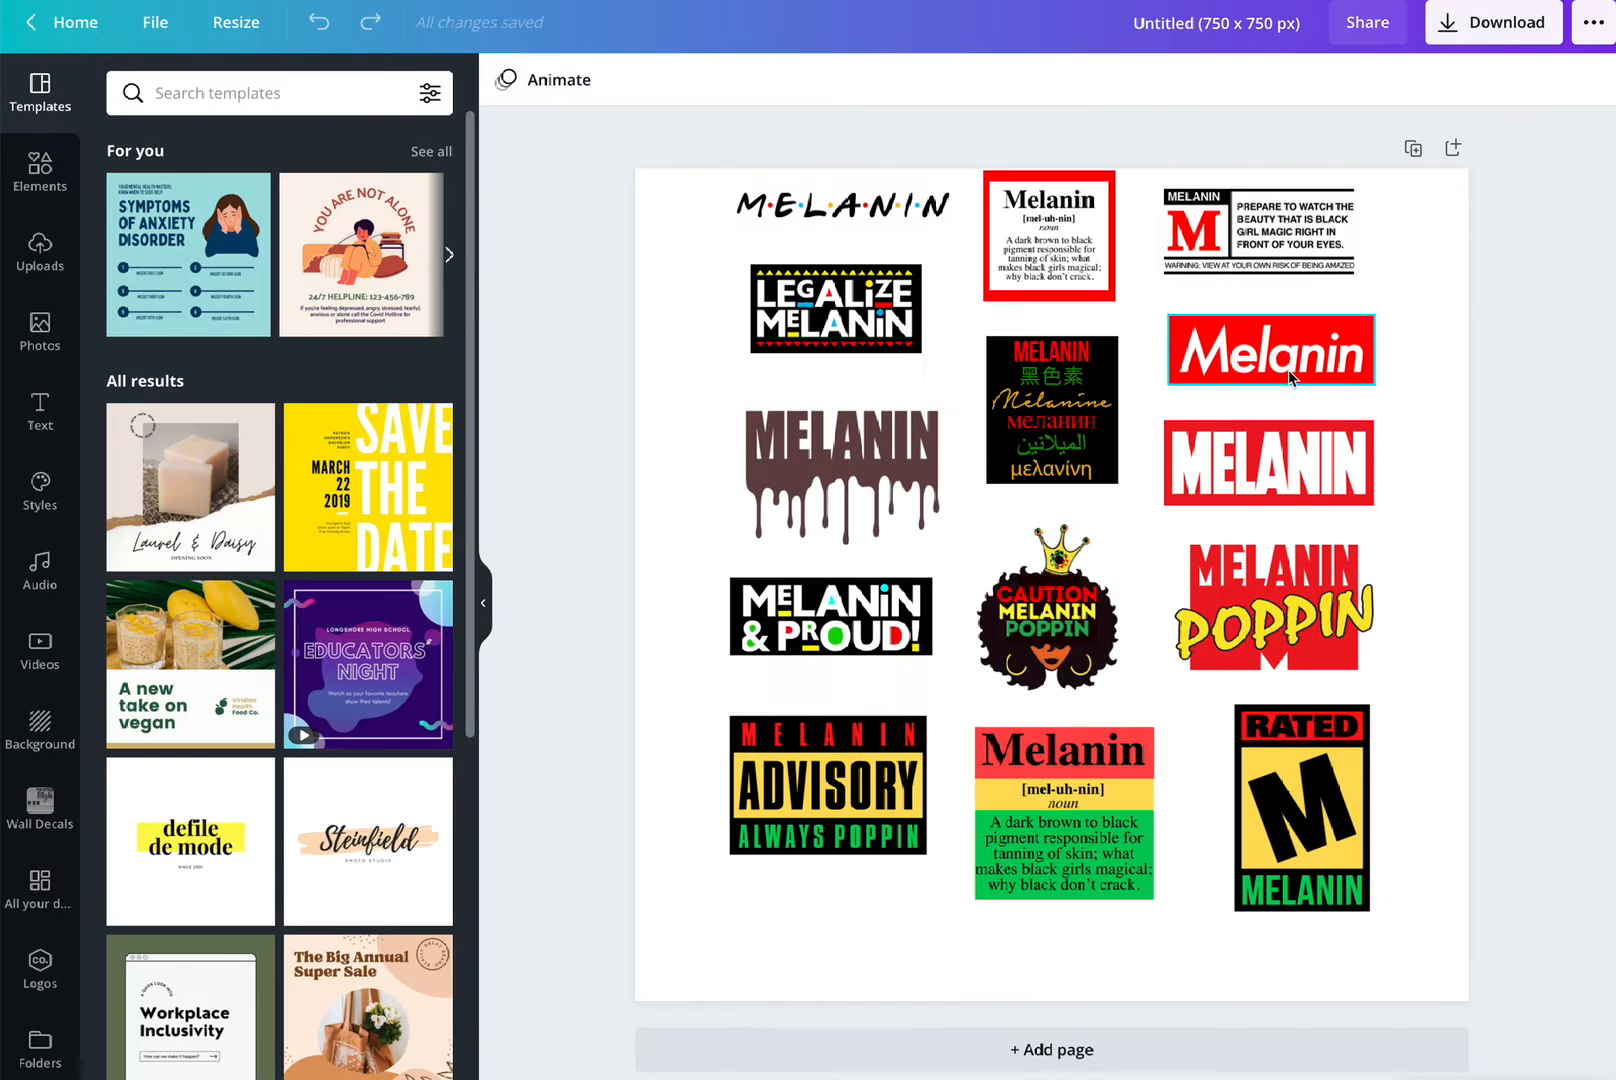
# Select all the stickers, scale them together to about 656 × 748 px, and centre them on the square page.
pyautogui.moveTo(559, 146); pyautogui.dragTo(1450, 1012)
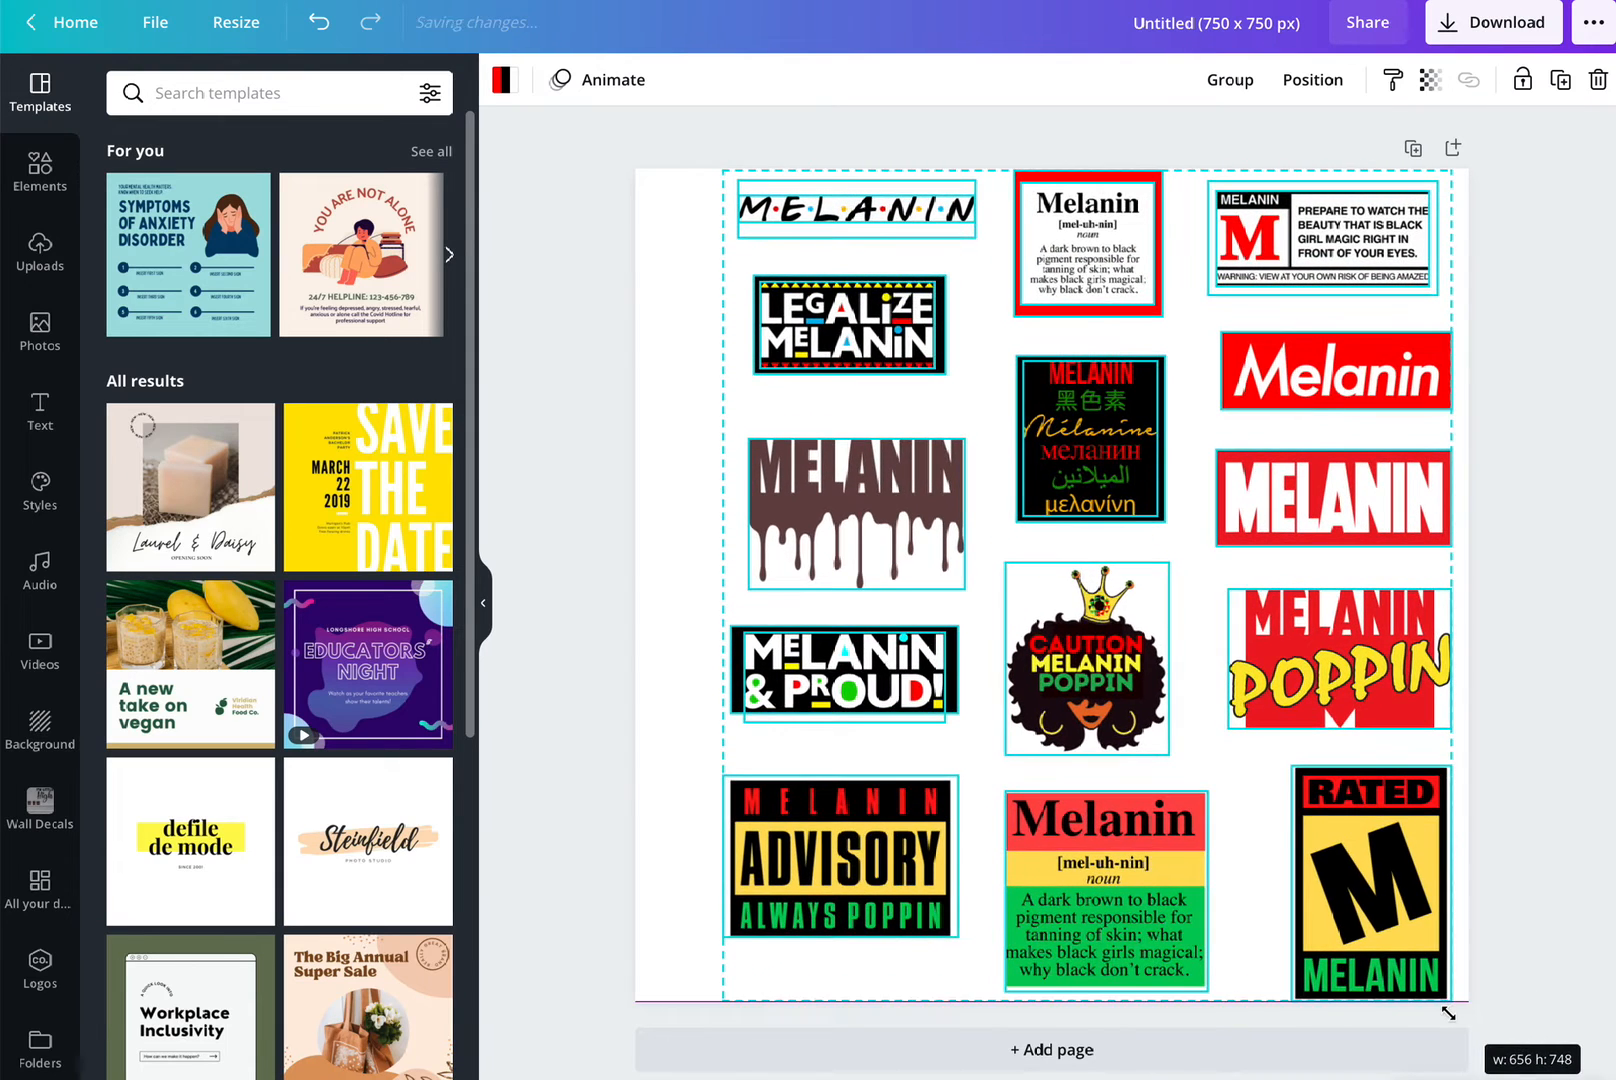
pyautogui.moveTo(1237, 598); pyautogui.dragTo(1201, 595)
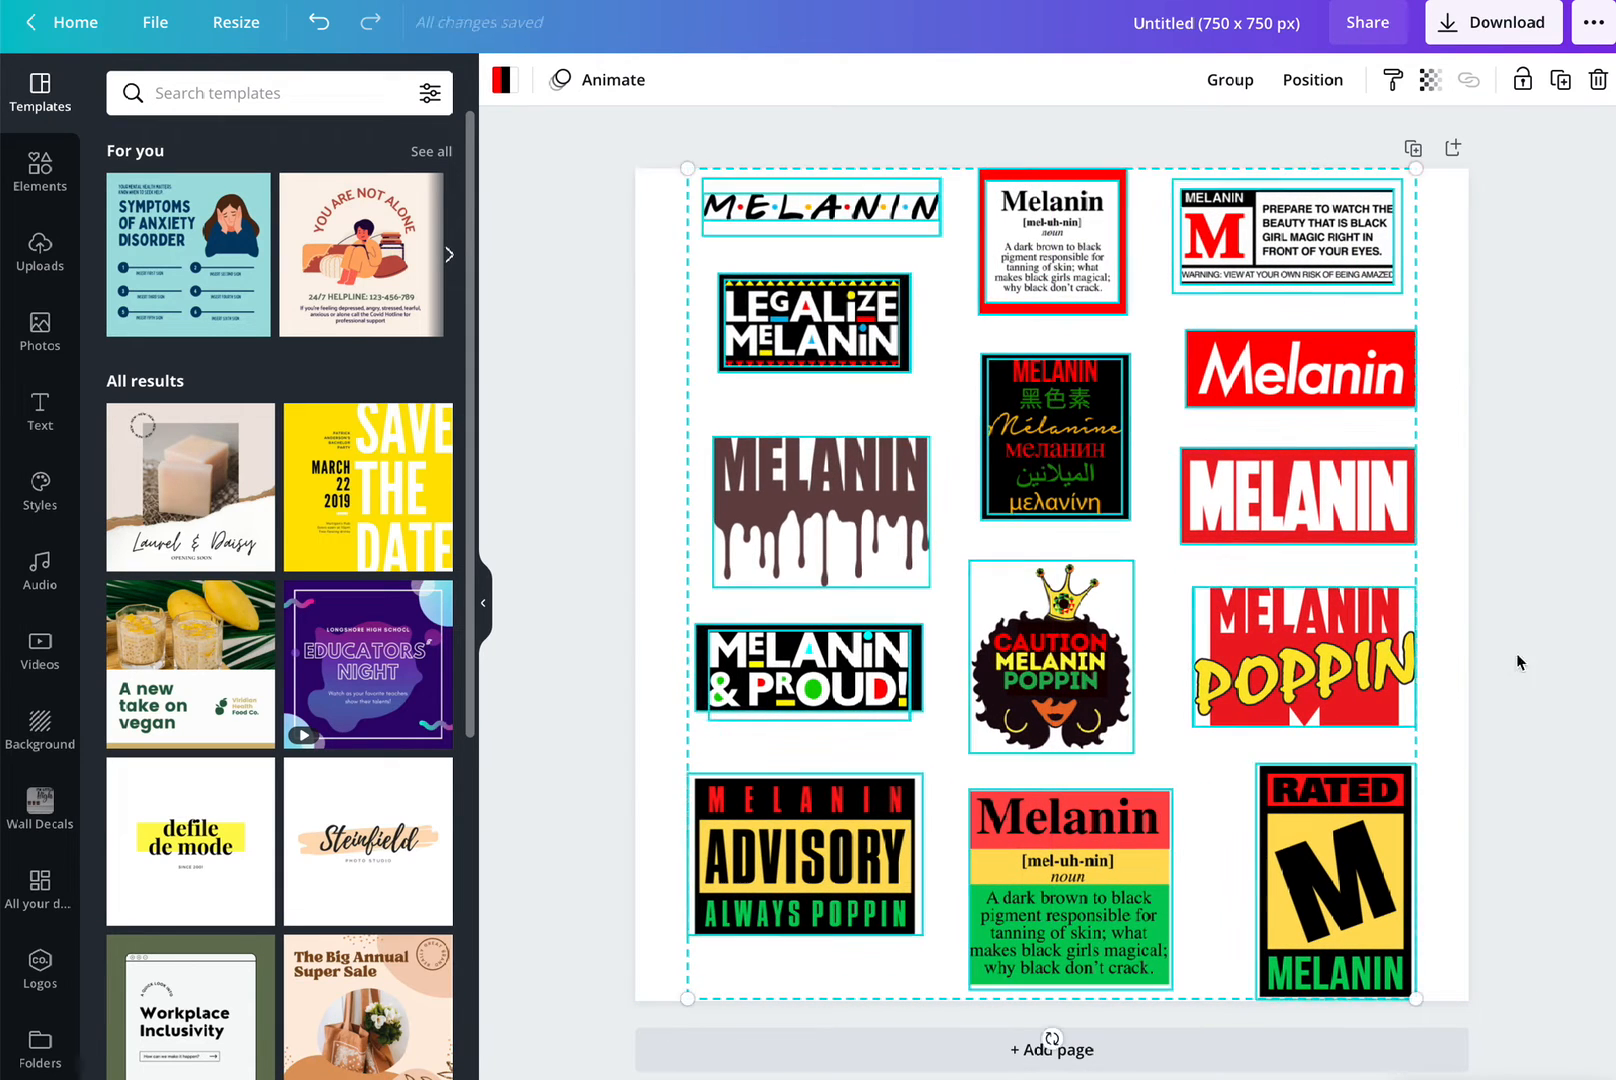
pyautogui.click(1520, 647)
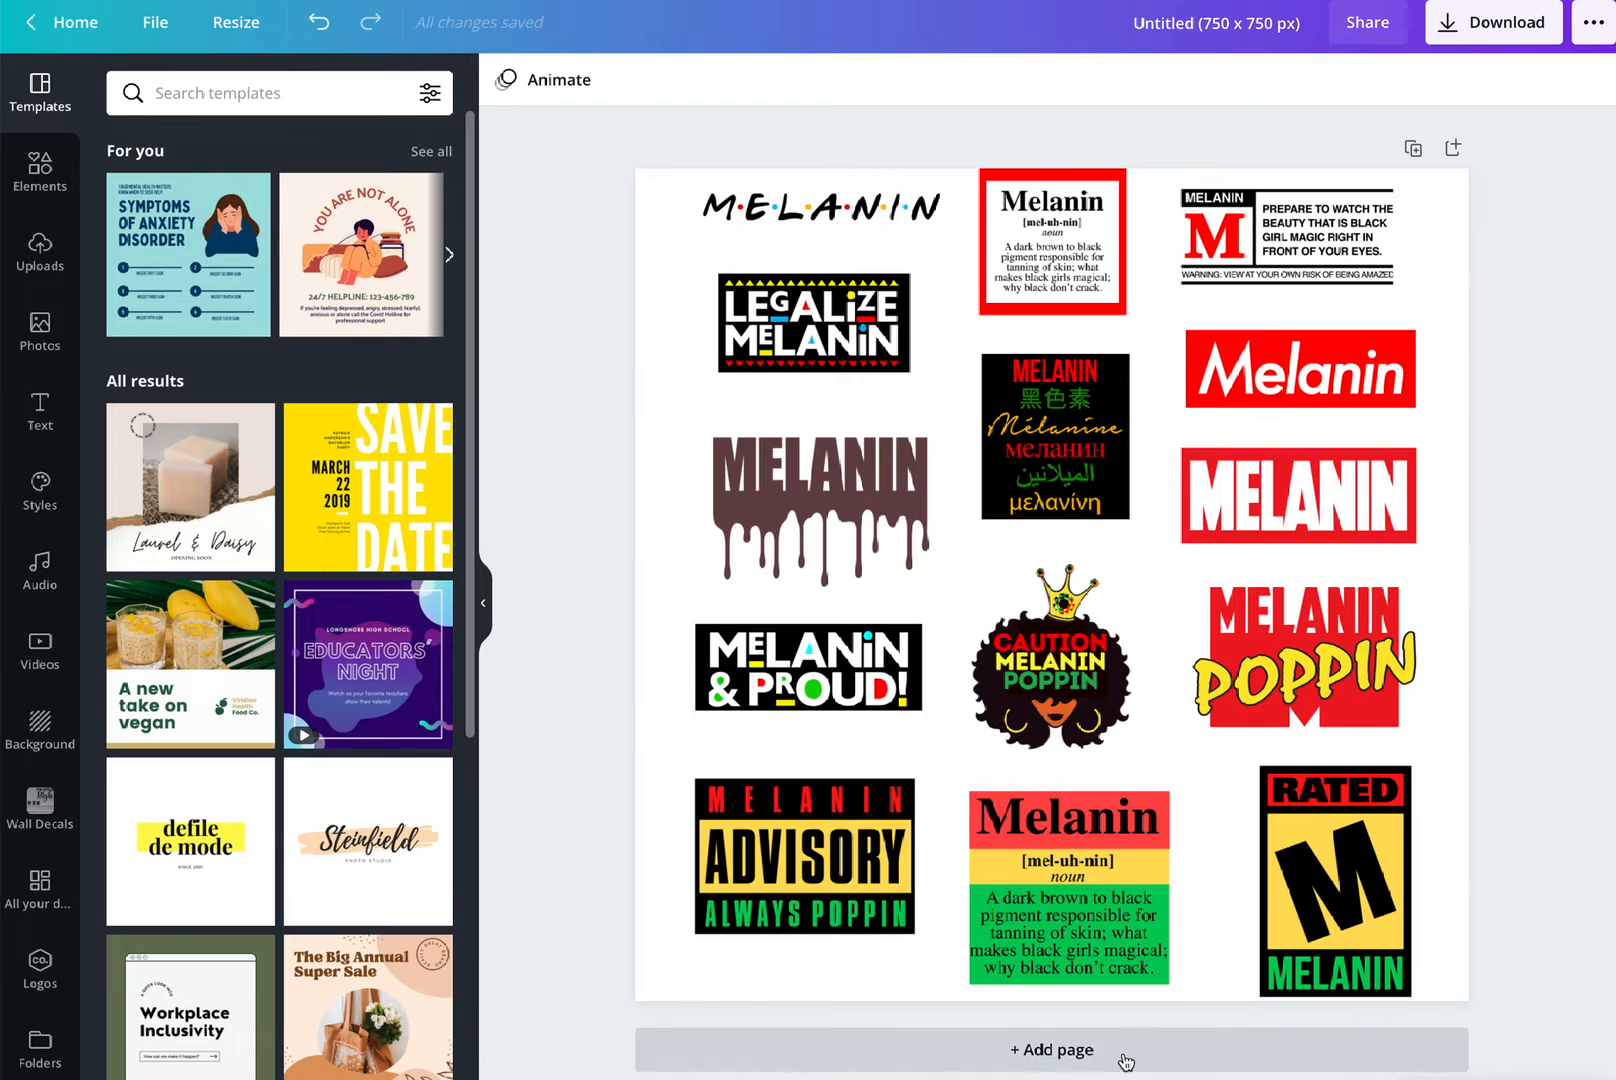
# Add a second page and upload the sticker mockup images 1 to 8 and 10 from the computer.
pyautogui.click(1122, 1057)
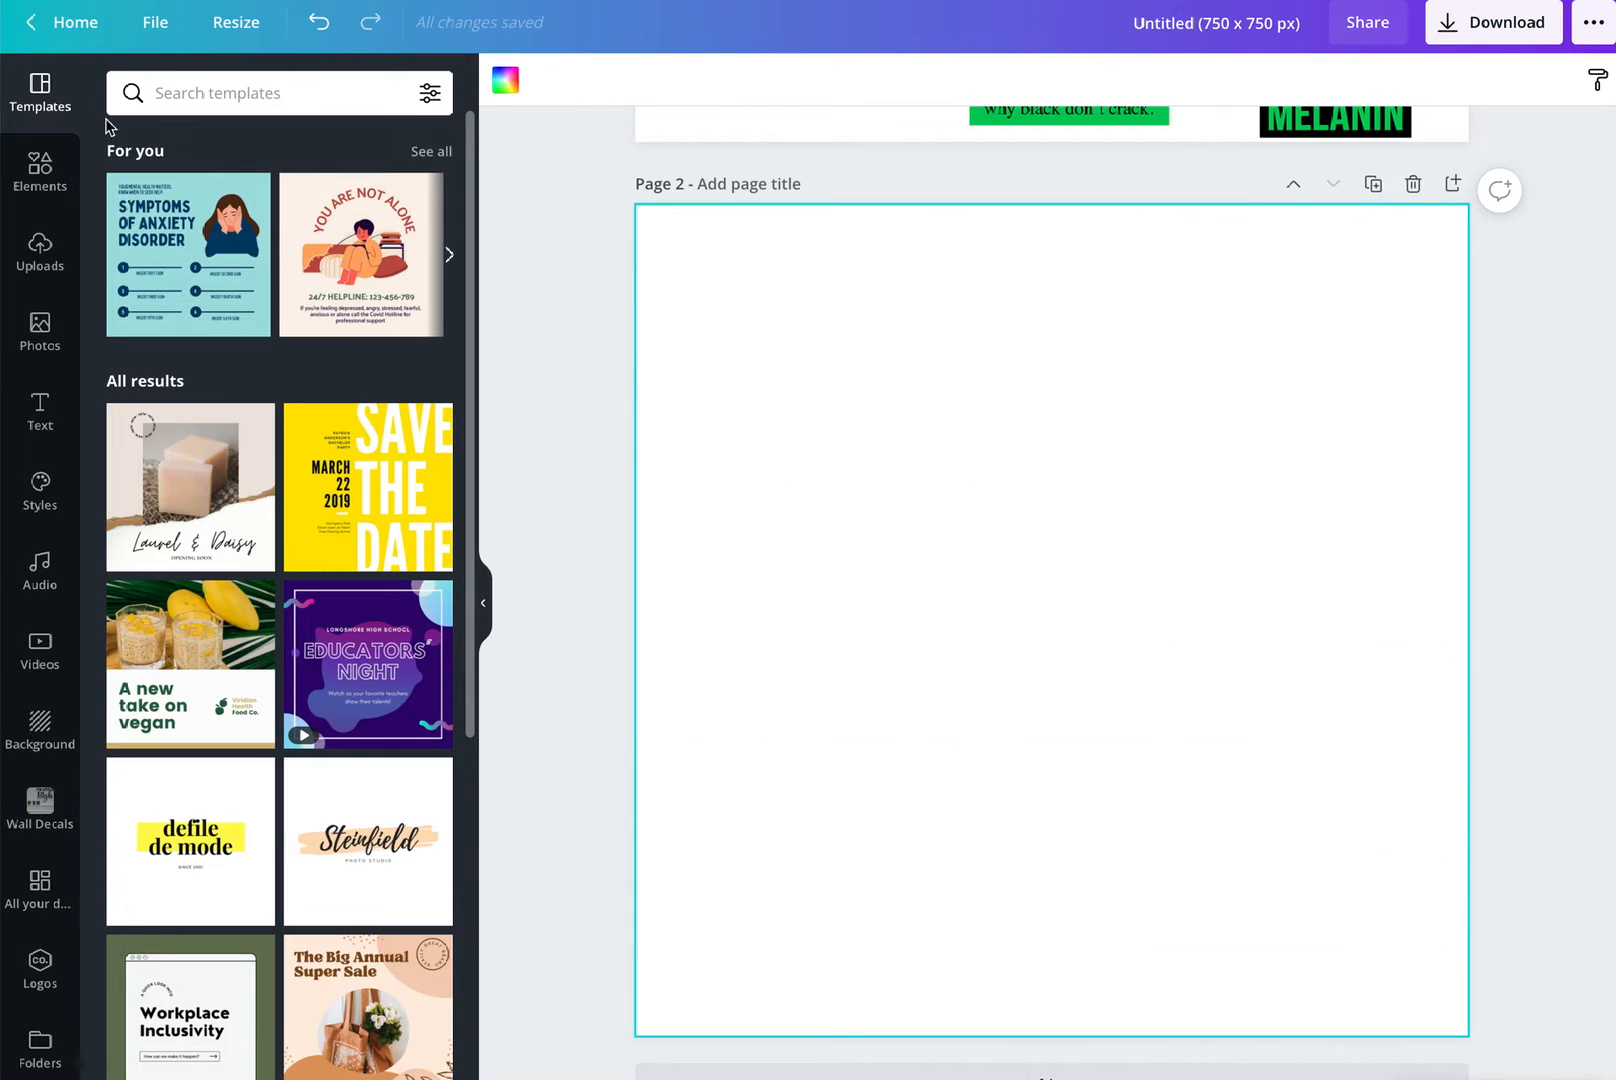
pyautogui.click(40, 250)
pyautogui.click(305, 155)
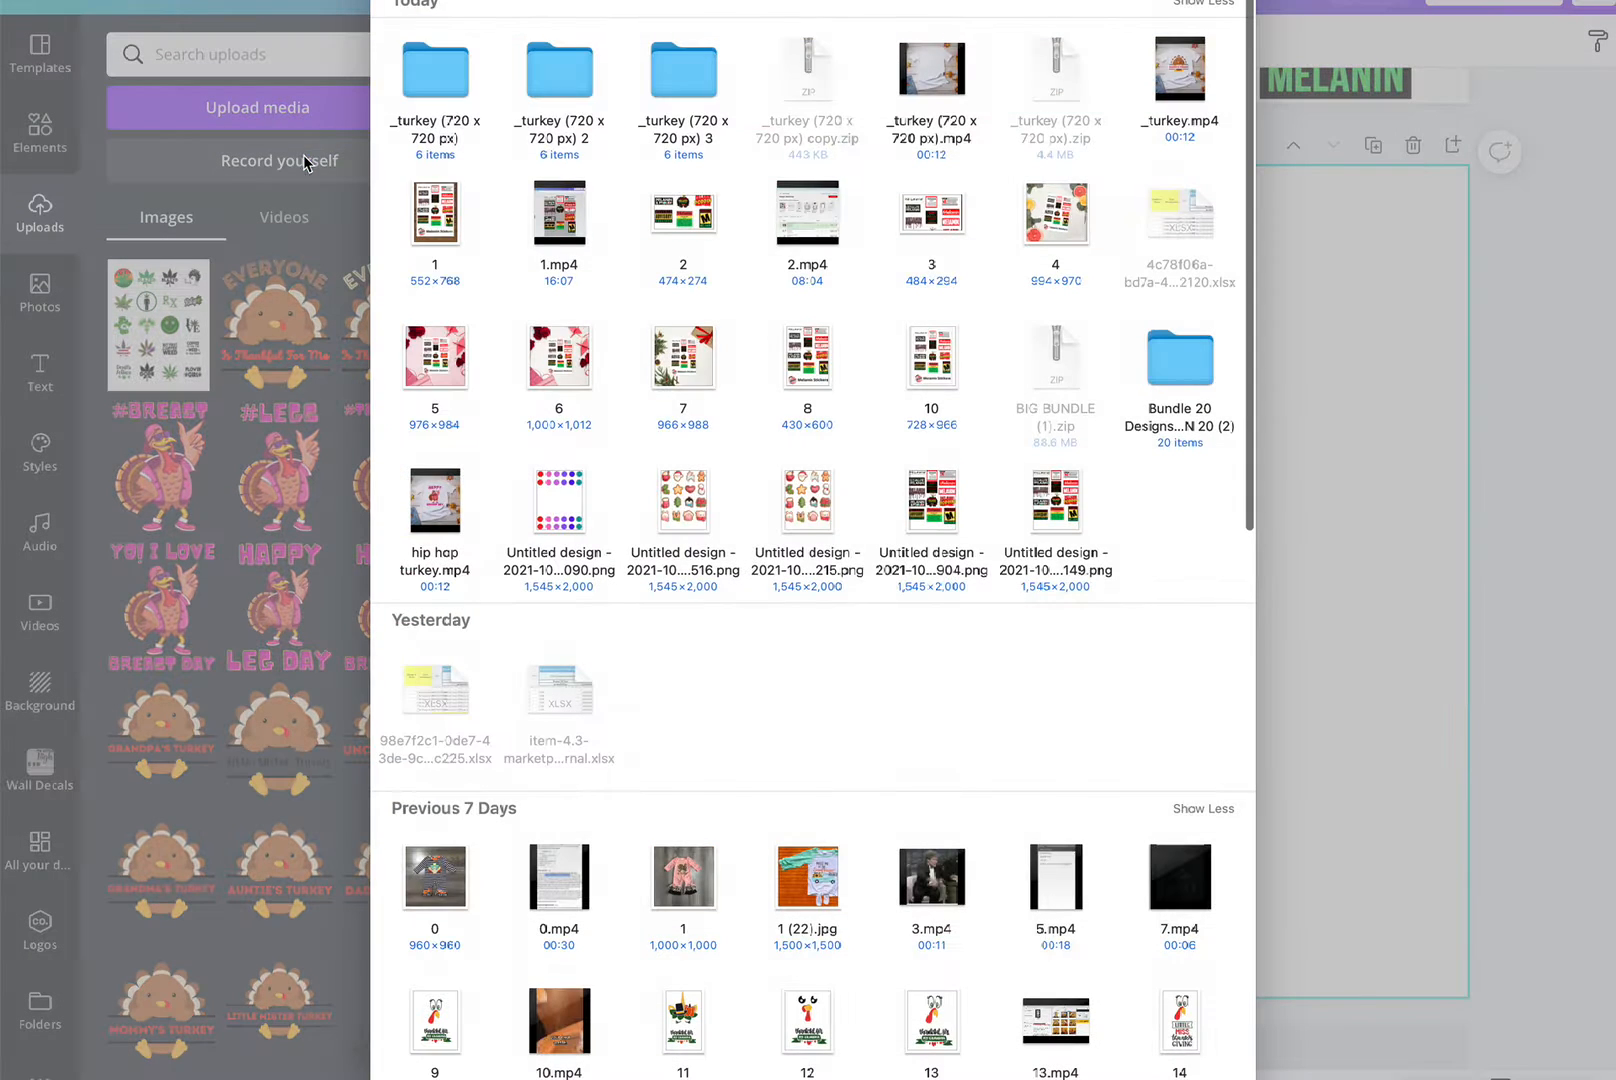
pyautogui.click(438, 218)
pyautogui.keyDown('super'); pyautogui.click(673, 218); pyautogui.keyUp('super')
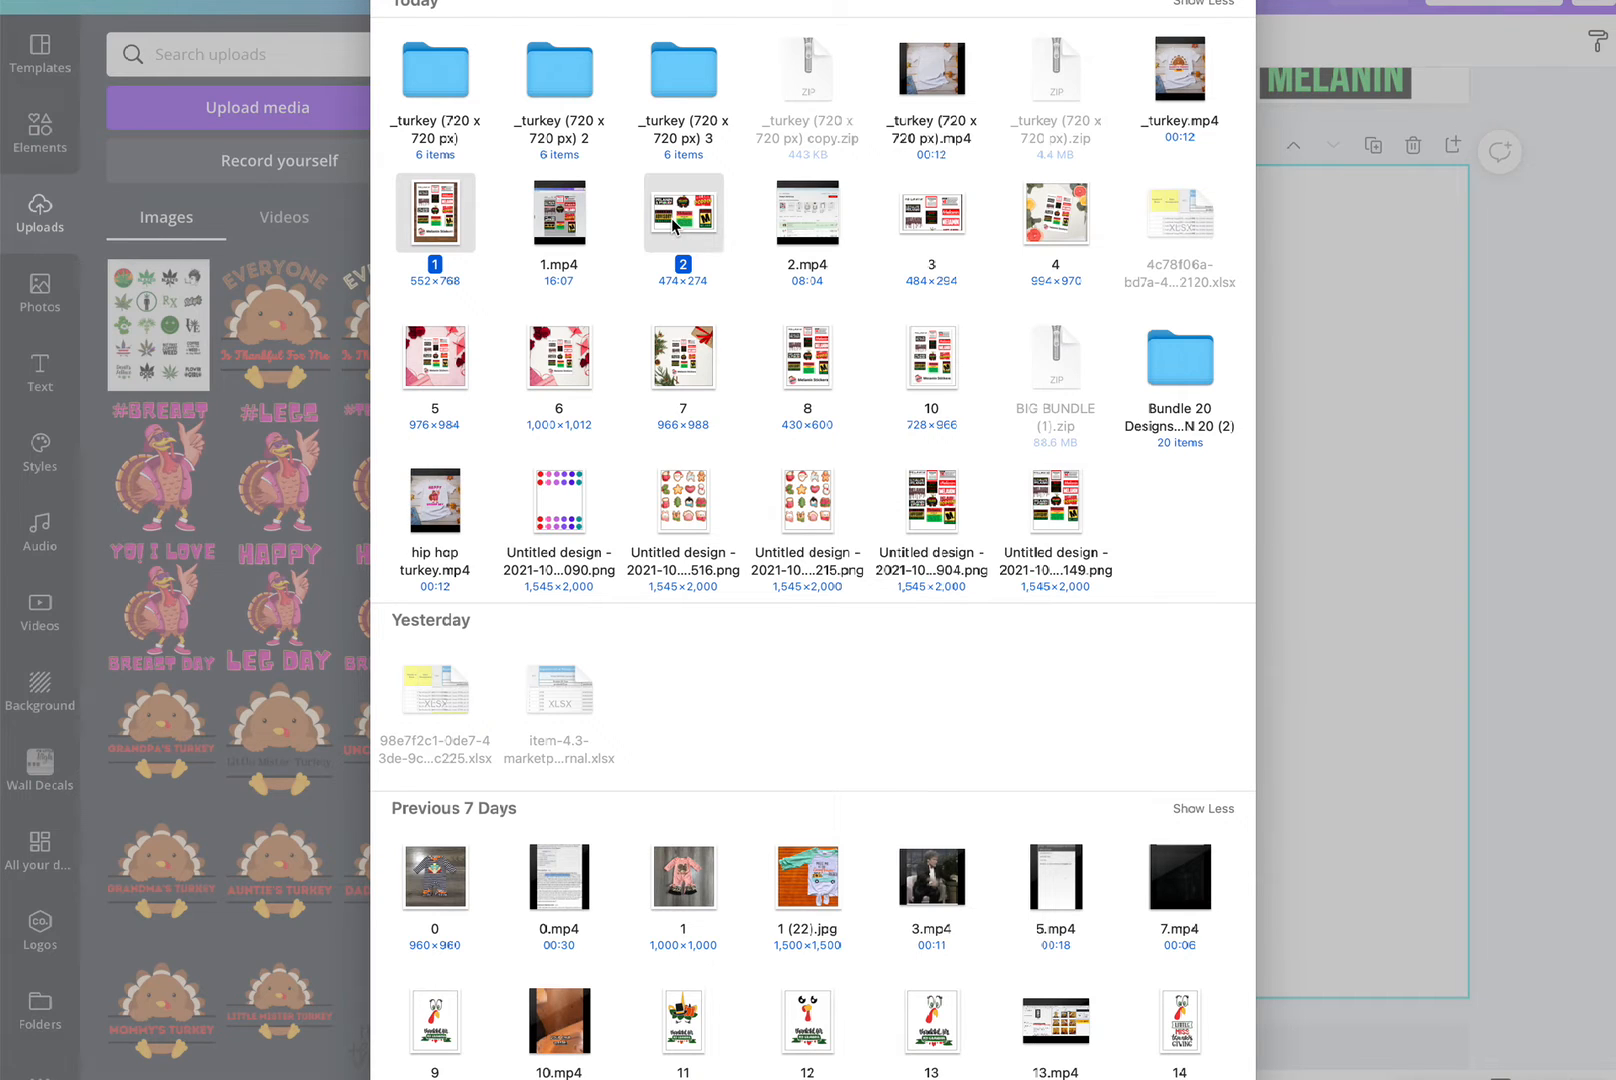
pyautogui.keyDown('super'); pyautogui.click(931, 222); pyautogui.keyUp('super')
pyautogui.keyDown('super'); pyautogui.click(1063, 222); pyautogui.keyUp('super')
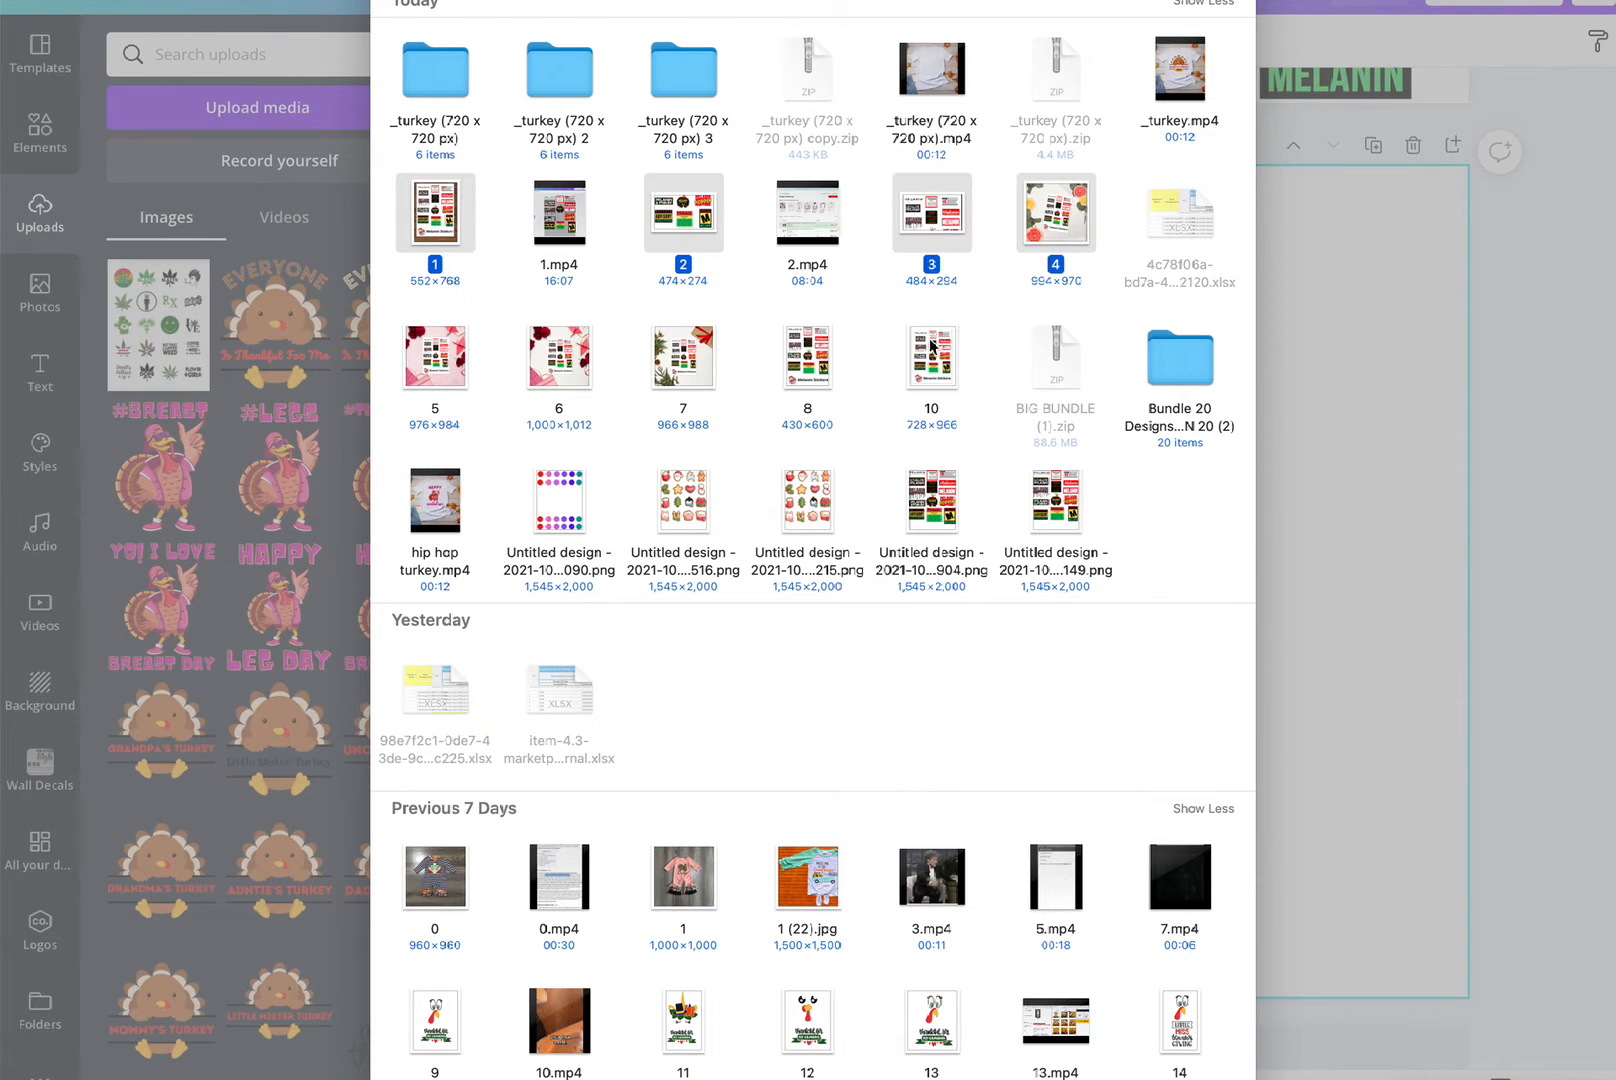
pyautogui.keyDown('super'); pyautogui.click(910, 362); pyautogui.keyUp('super')
pyautogui.keyDown('super'); pyautogui.click(816, 369); pyautogui.keyUp('super')
pyautogui.keyDown('super'); pyautogui.click(674, 368); pyautogui.keyUp('super')
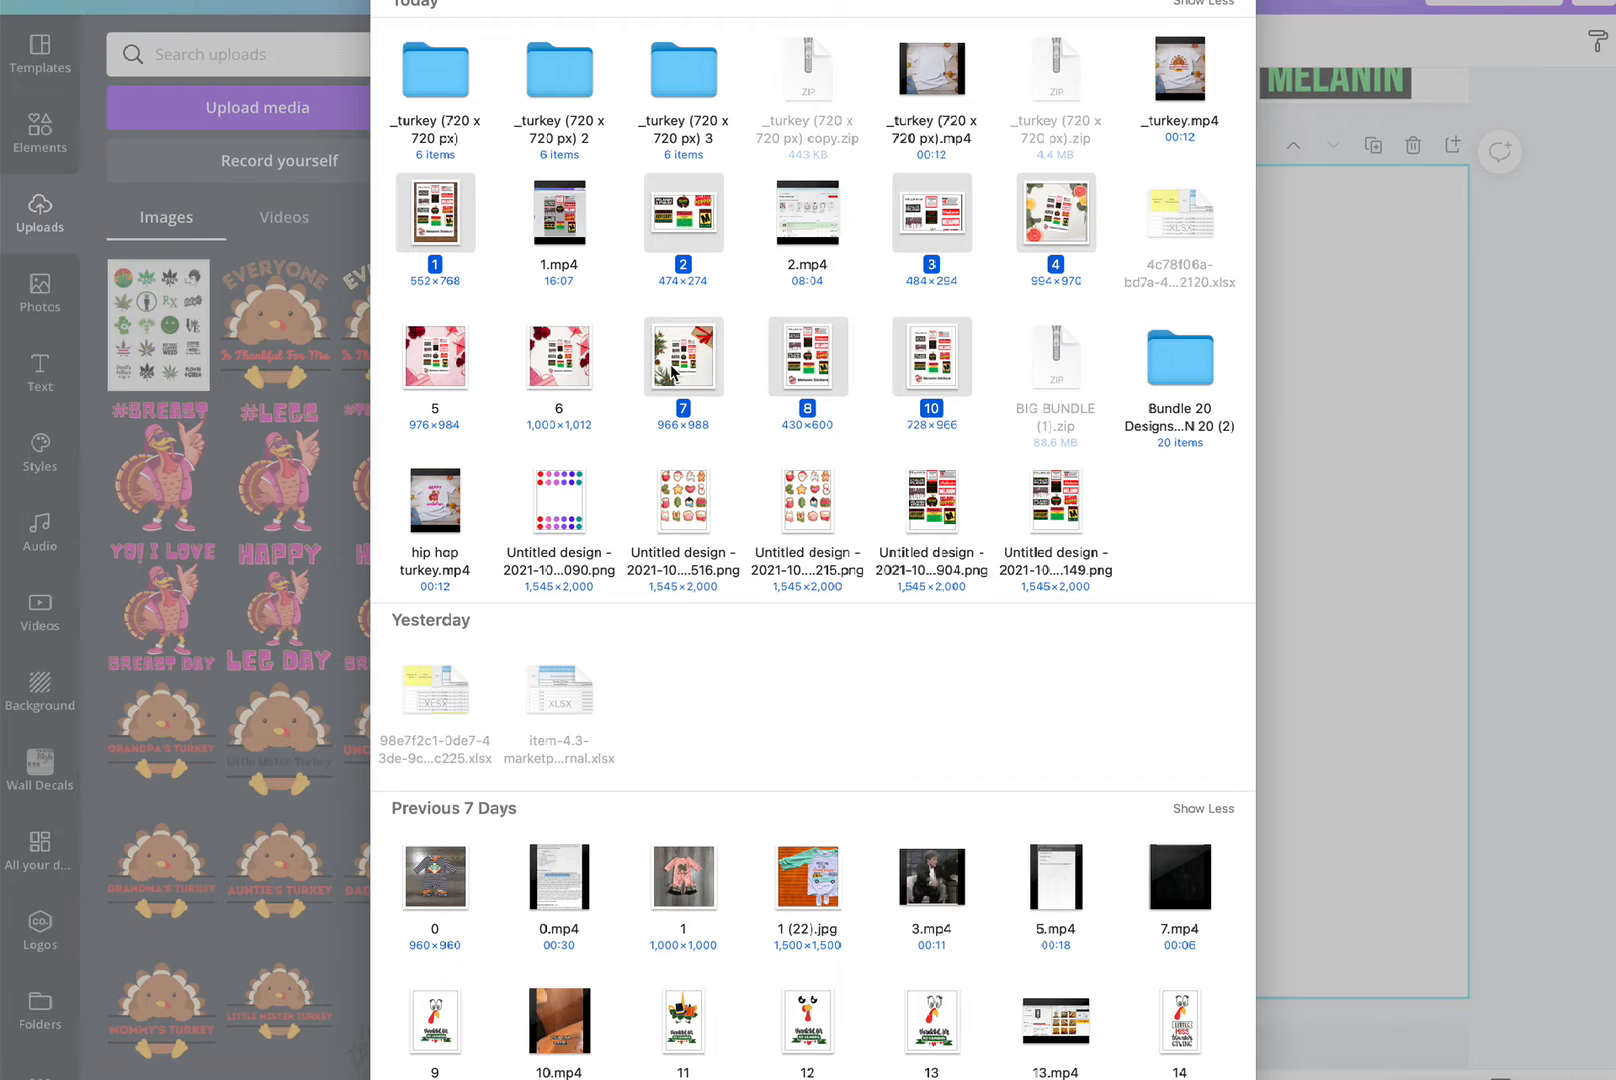
pyautogui.keyDown('super'); pyautogui.click(582, 364); pyautogui.keyUp('super')
pyautogui.keyDown('super'); pyautogui.click(460, 360); pyautogui.keyUp('super')
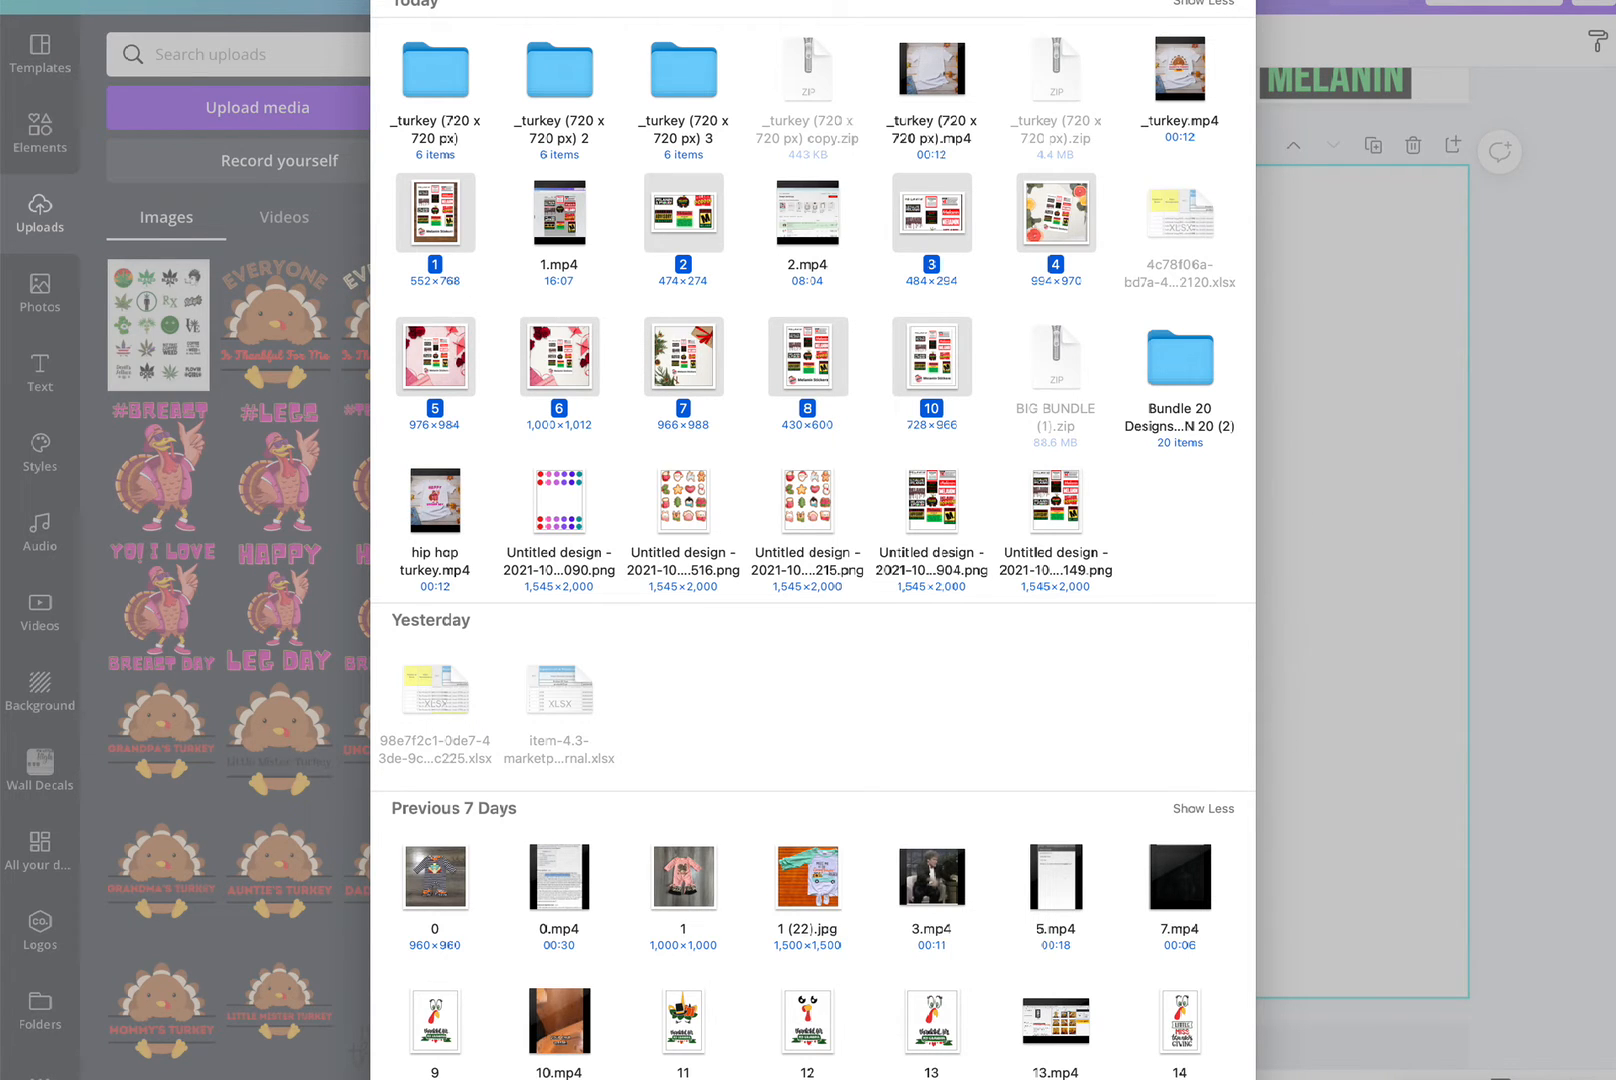
pyautogui.press('Return')
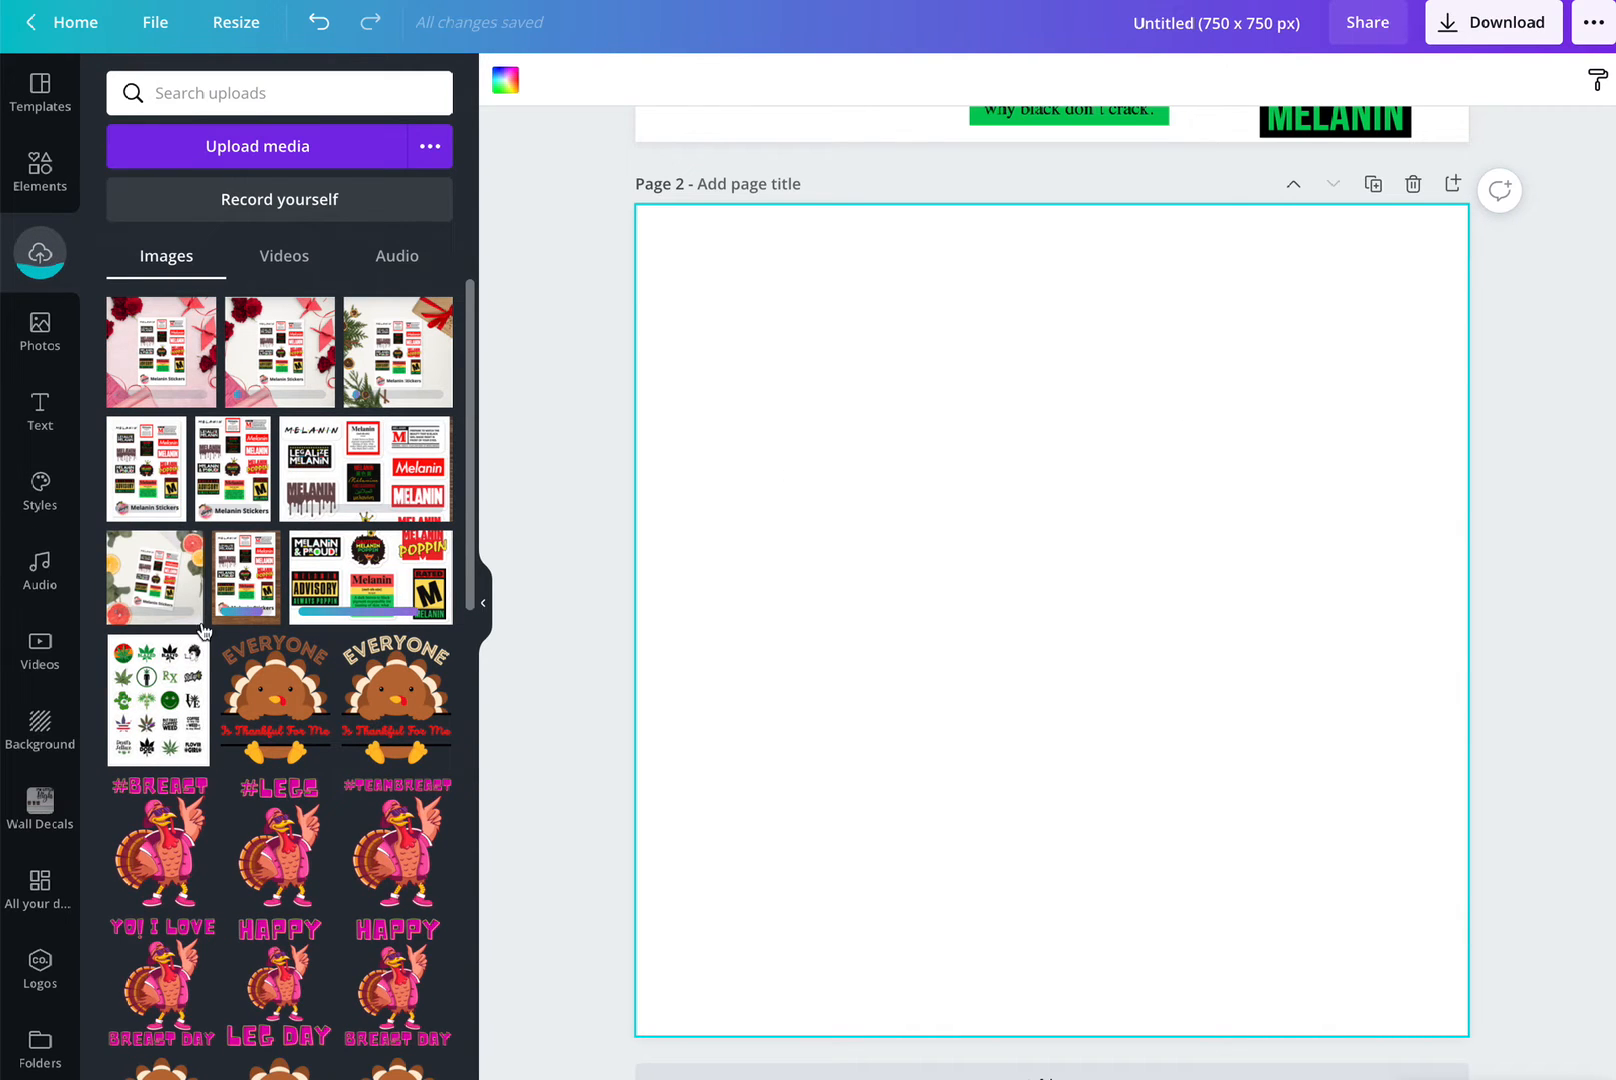
pyautogui.moveTo(432, 532); pyautogui.dragTo(912, 548)
pyautogui.scroll(-1, 912, 548)
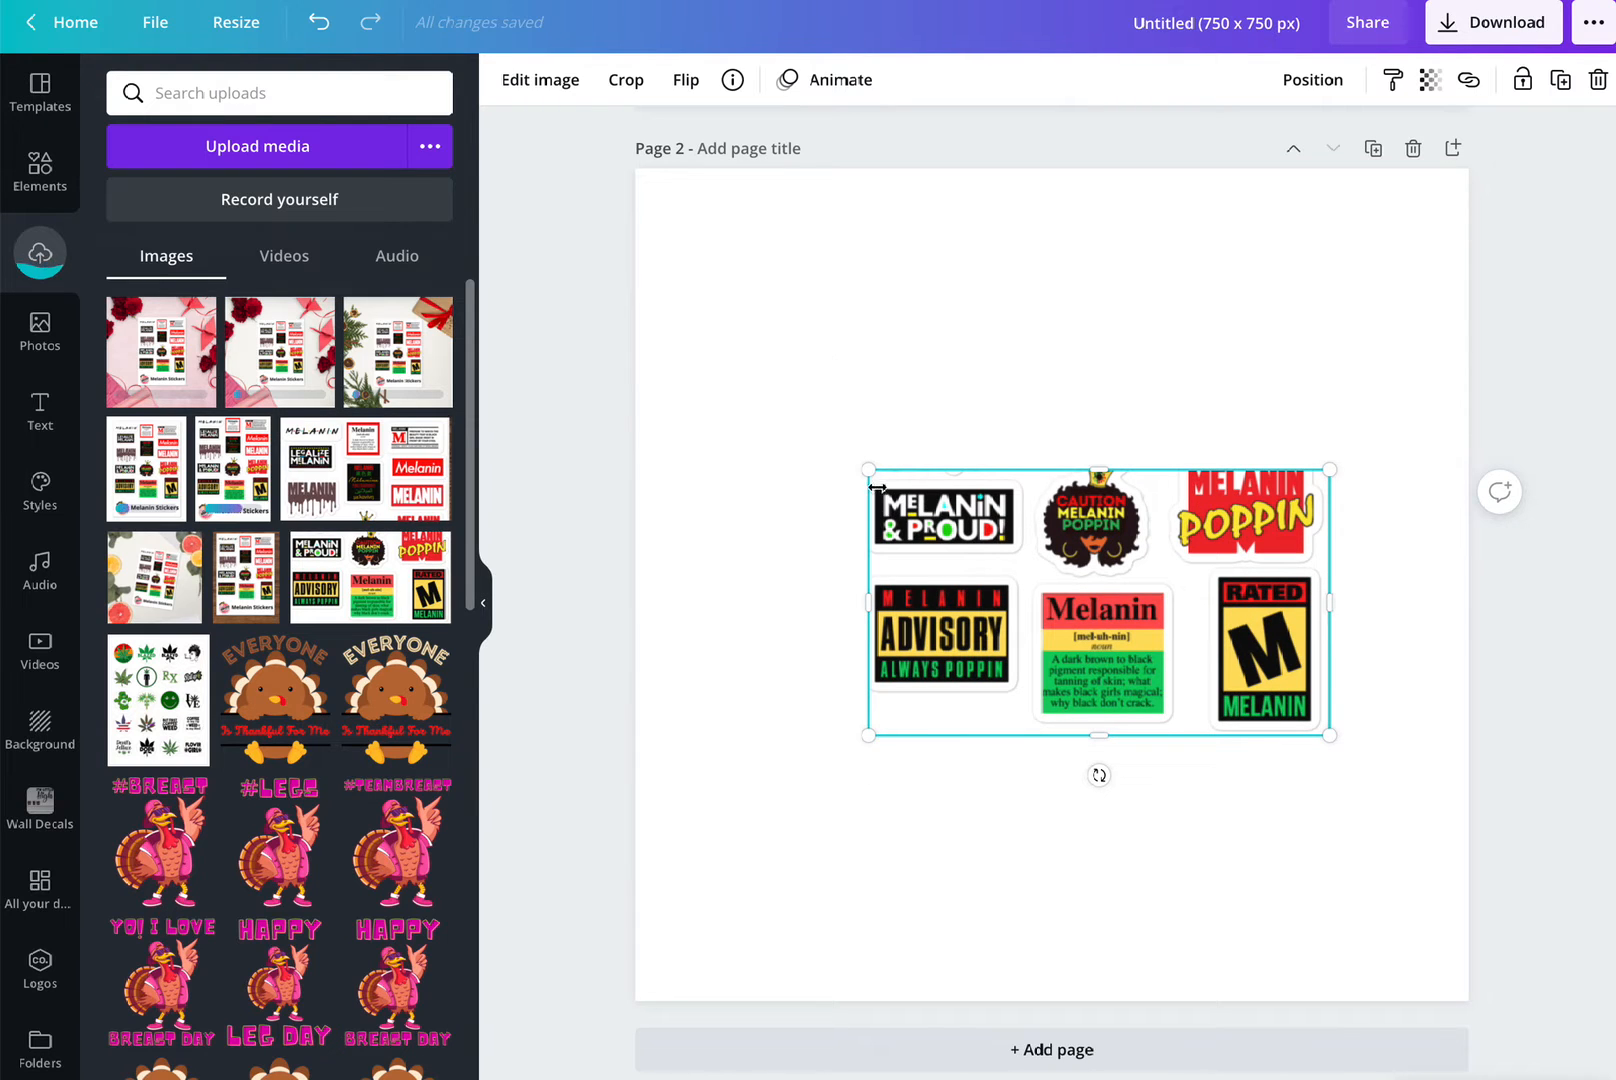
pyautogui.moveTo(868, 471); pyautogui.dragTo(505, 260)
pyautogui.moveTo(828, 332); pyautogui.dragTo(965, 456)
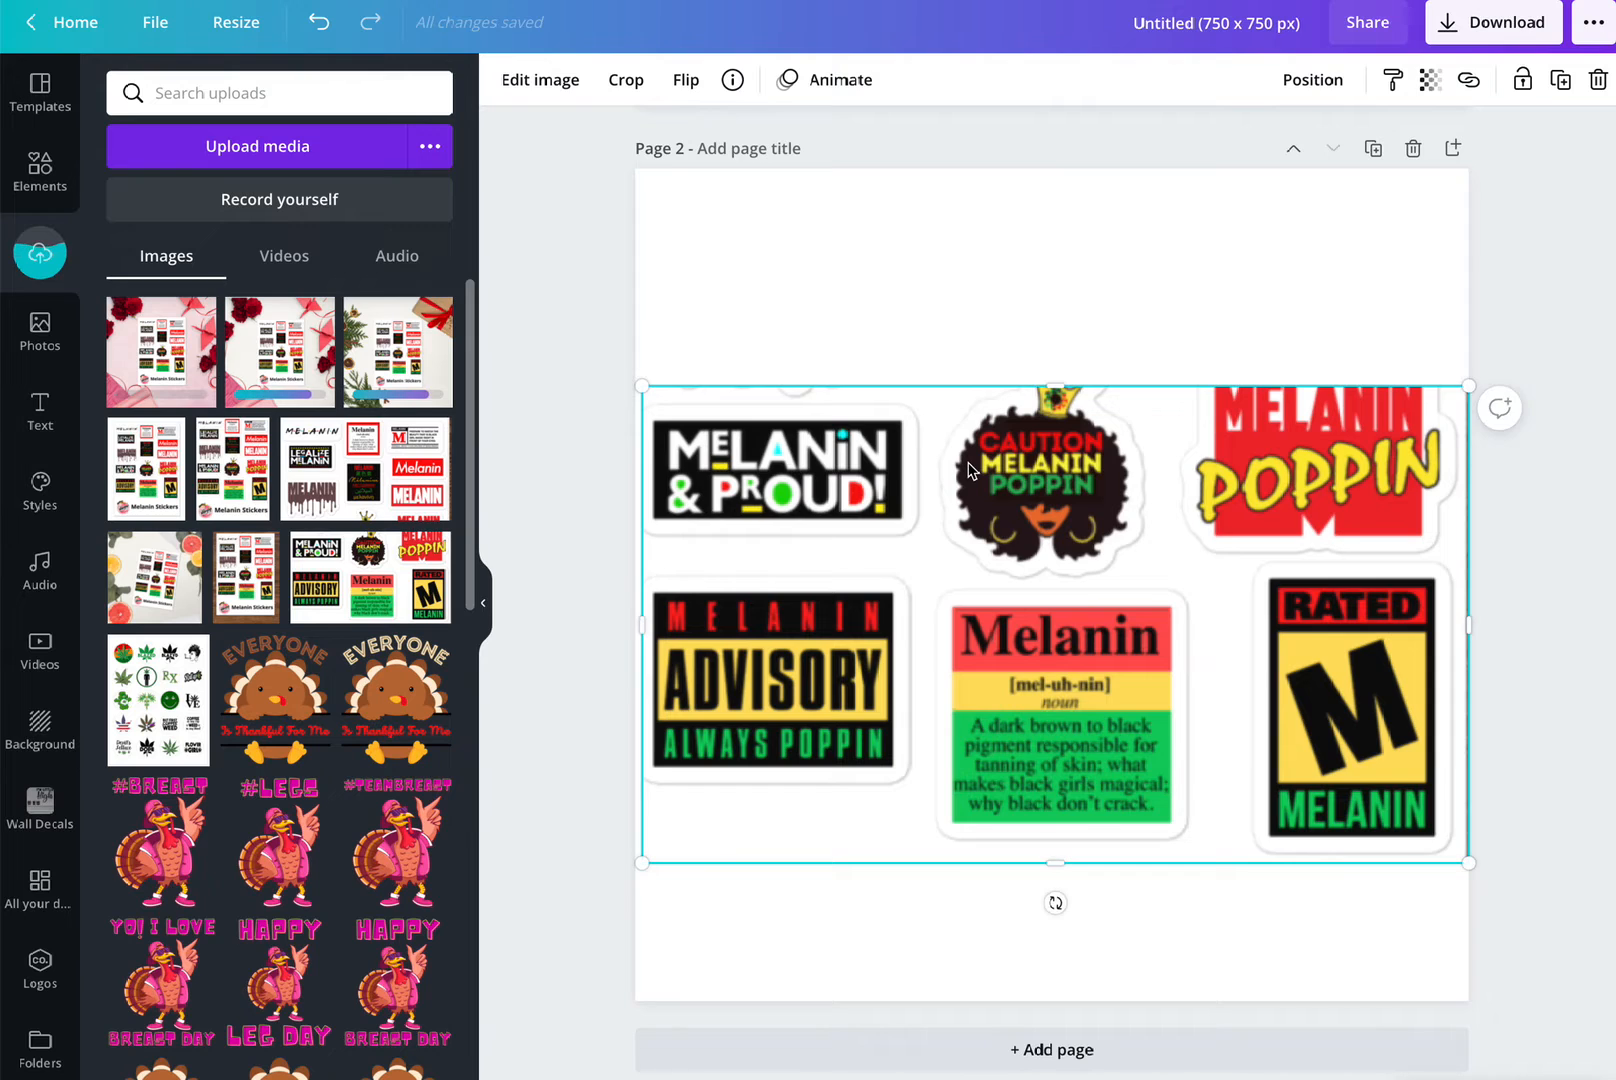
pyautogui.press('Delete')
# Insert the pink mockup with red roses on page 2 and enlarge it from the page corner to fill the page.
pyautogui.click(158, 345)
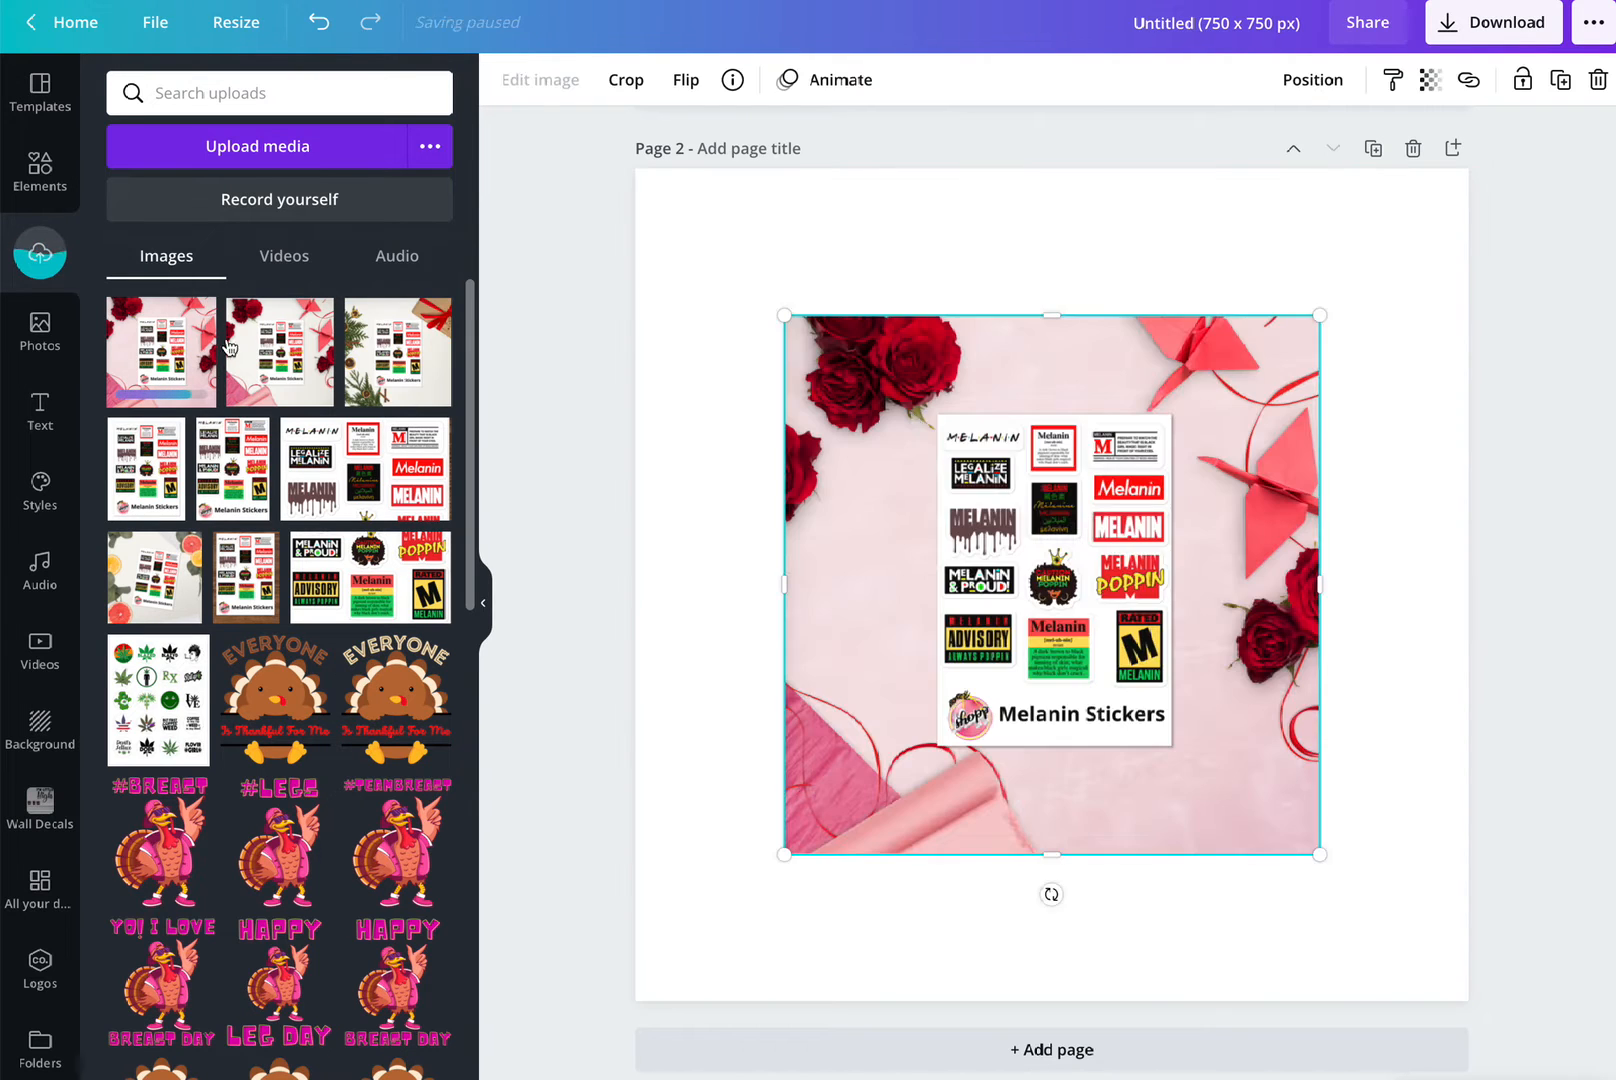
pyautogui.moveTo(1065, 459); pyautogui.dragTo(916, 312)
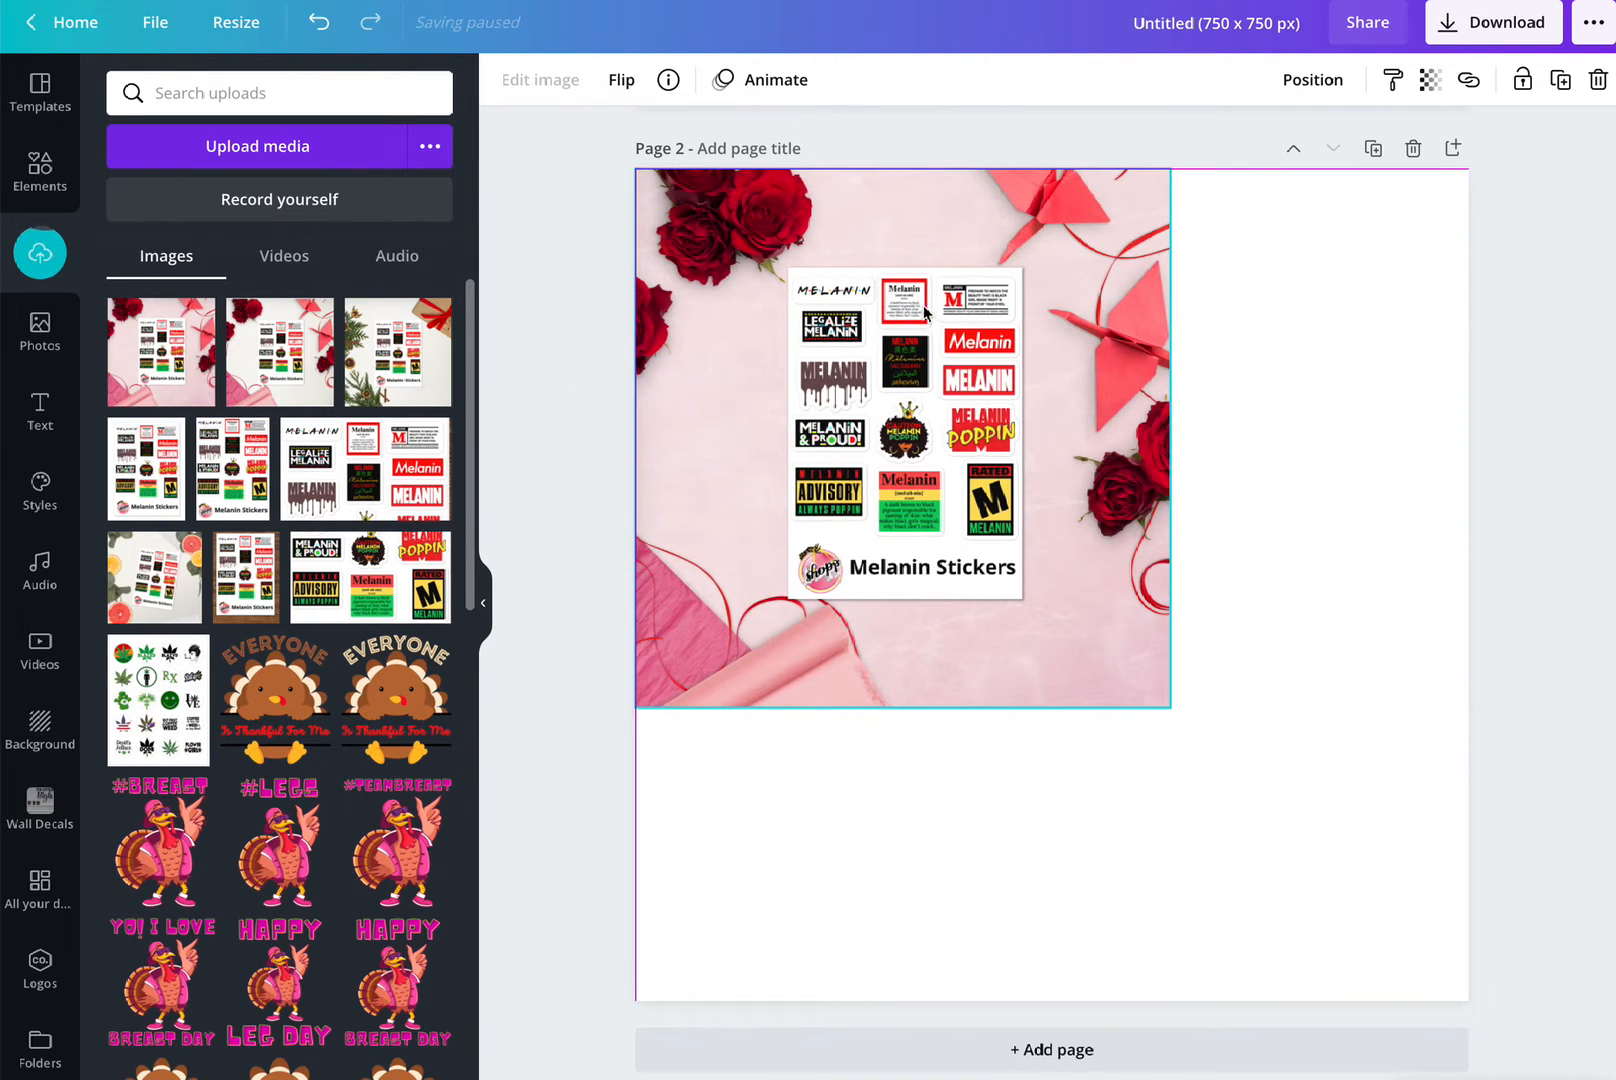
pyautogui.moveTo(1163, 701); pyautogui.dragTo(1519, 952)
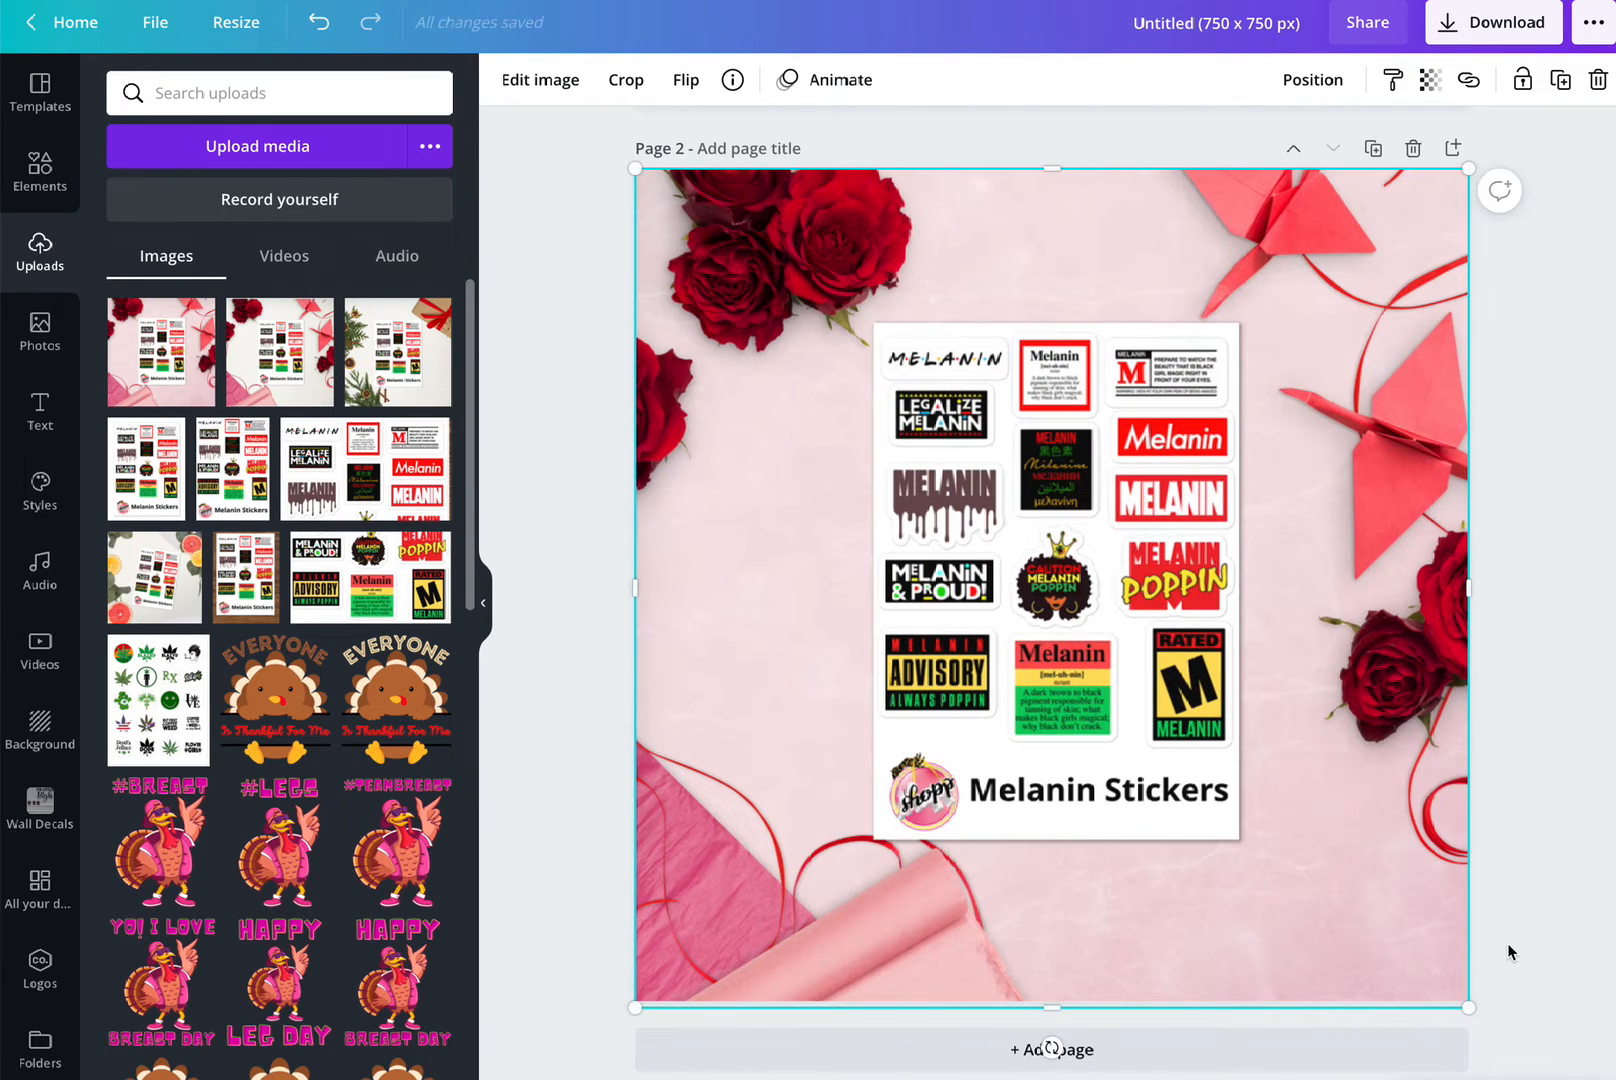
# Add a third page, insert the mockup with pine branches and a gift box, and enlarge it to fill the page.
pyautogui.click(1075, 1013)
pyautogui.click(1082, 1050)
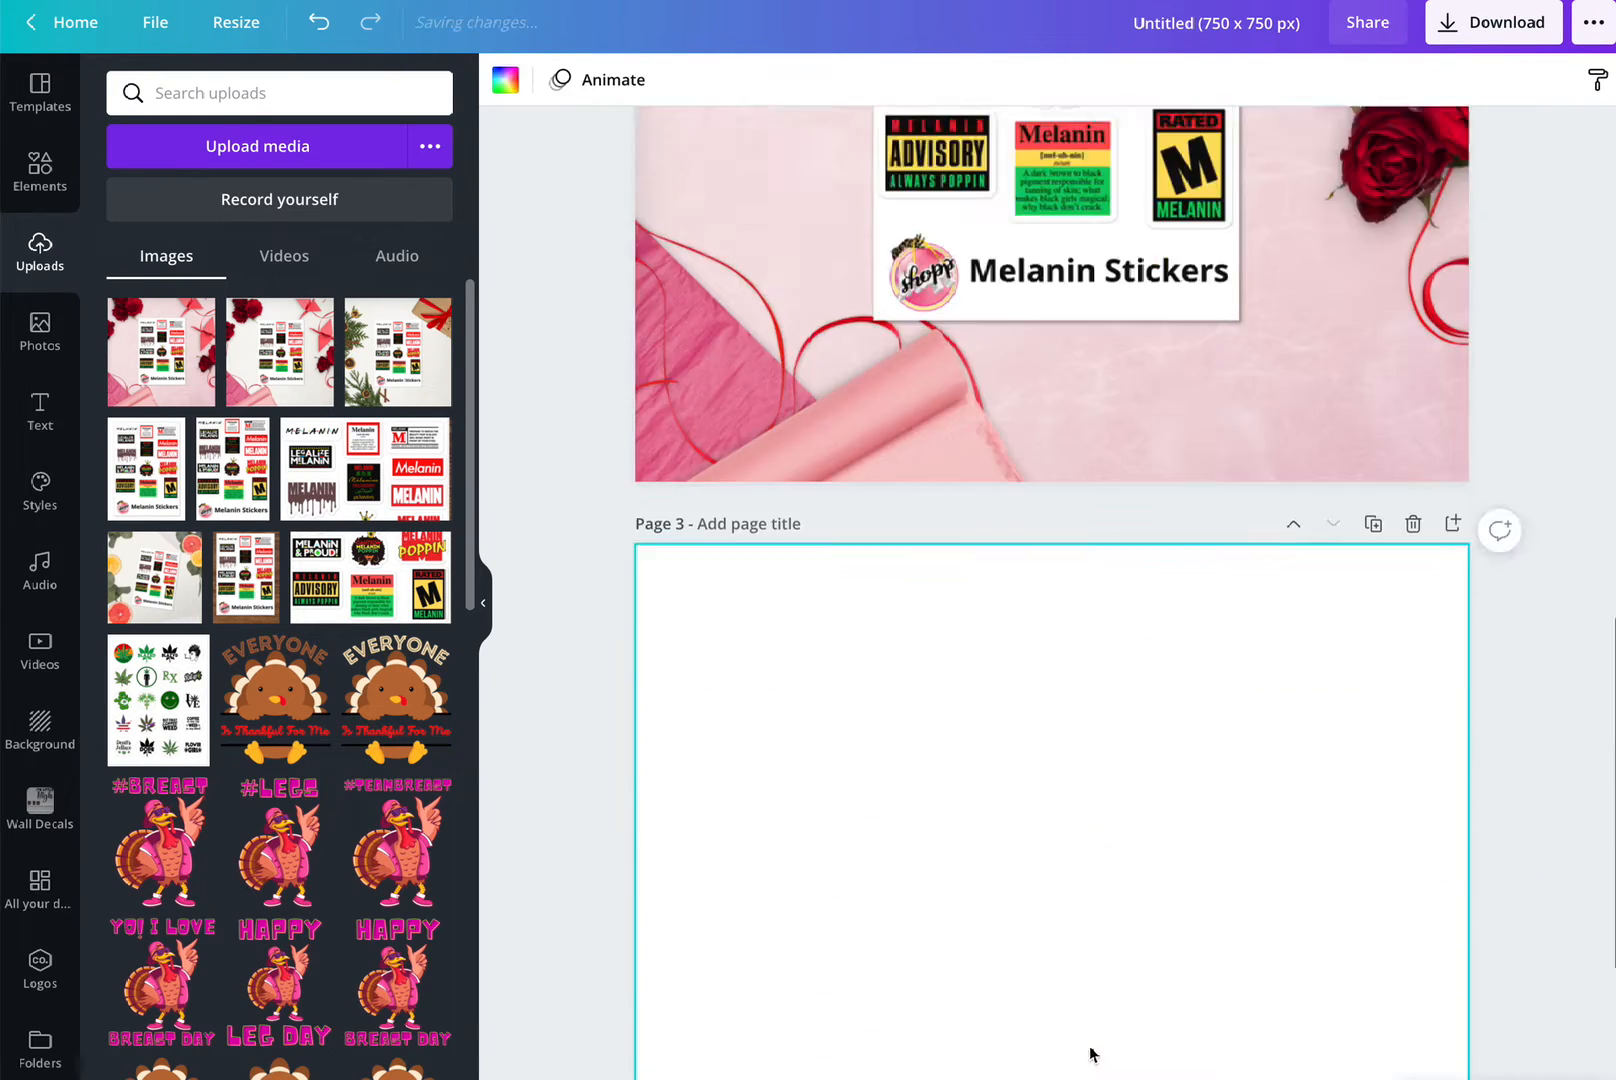
pyautogui.click(398, 345)
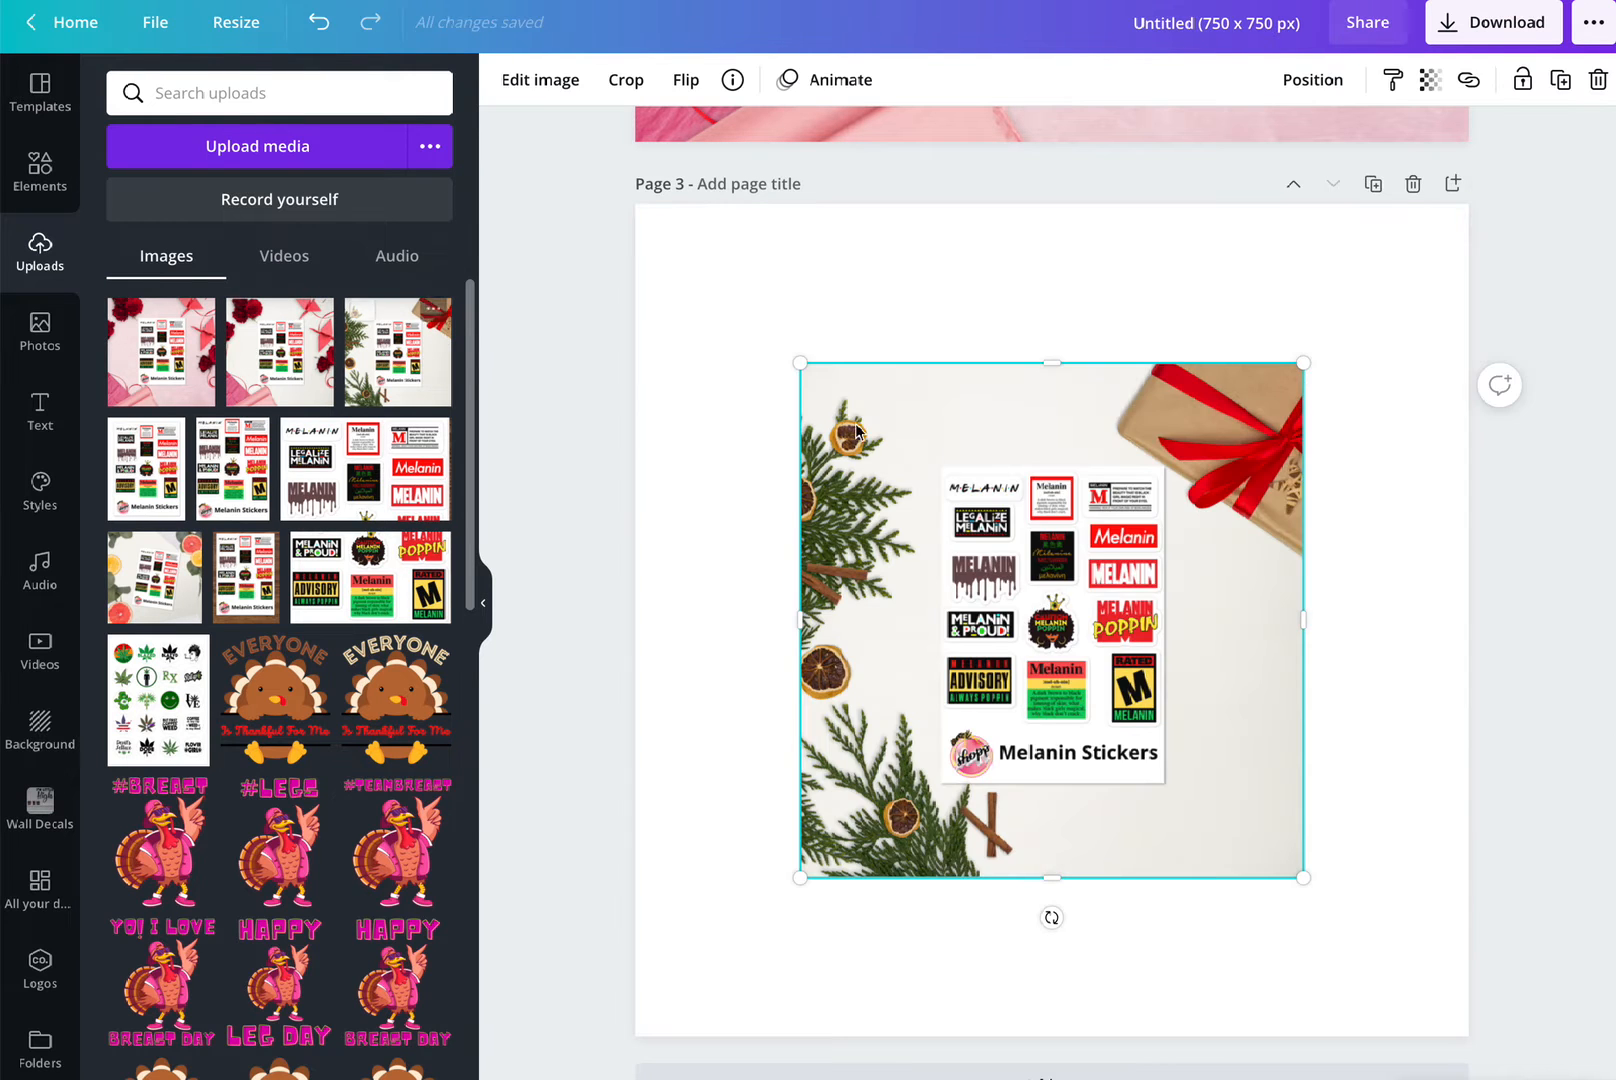
pyautogui.moveTo(1051, 533); pyautogui.dragTo(885, 375)
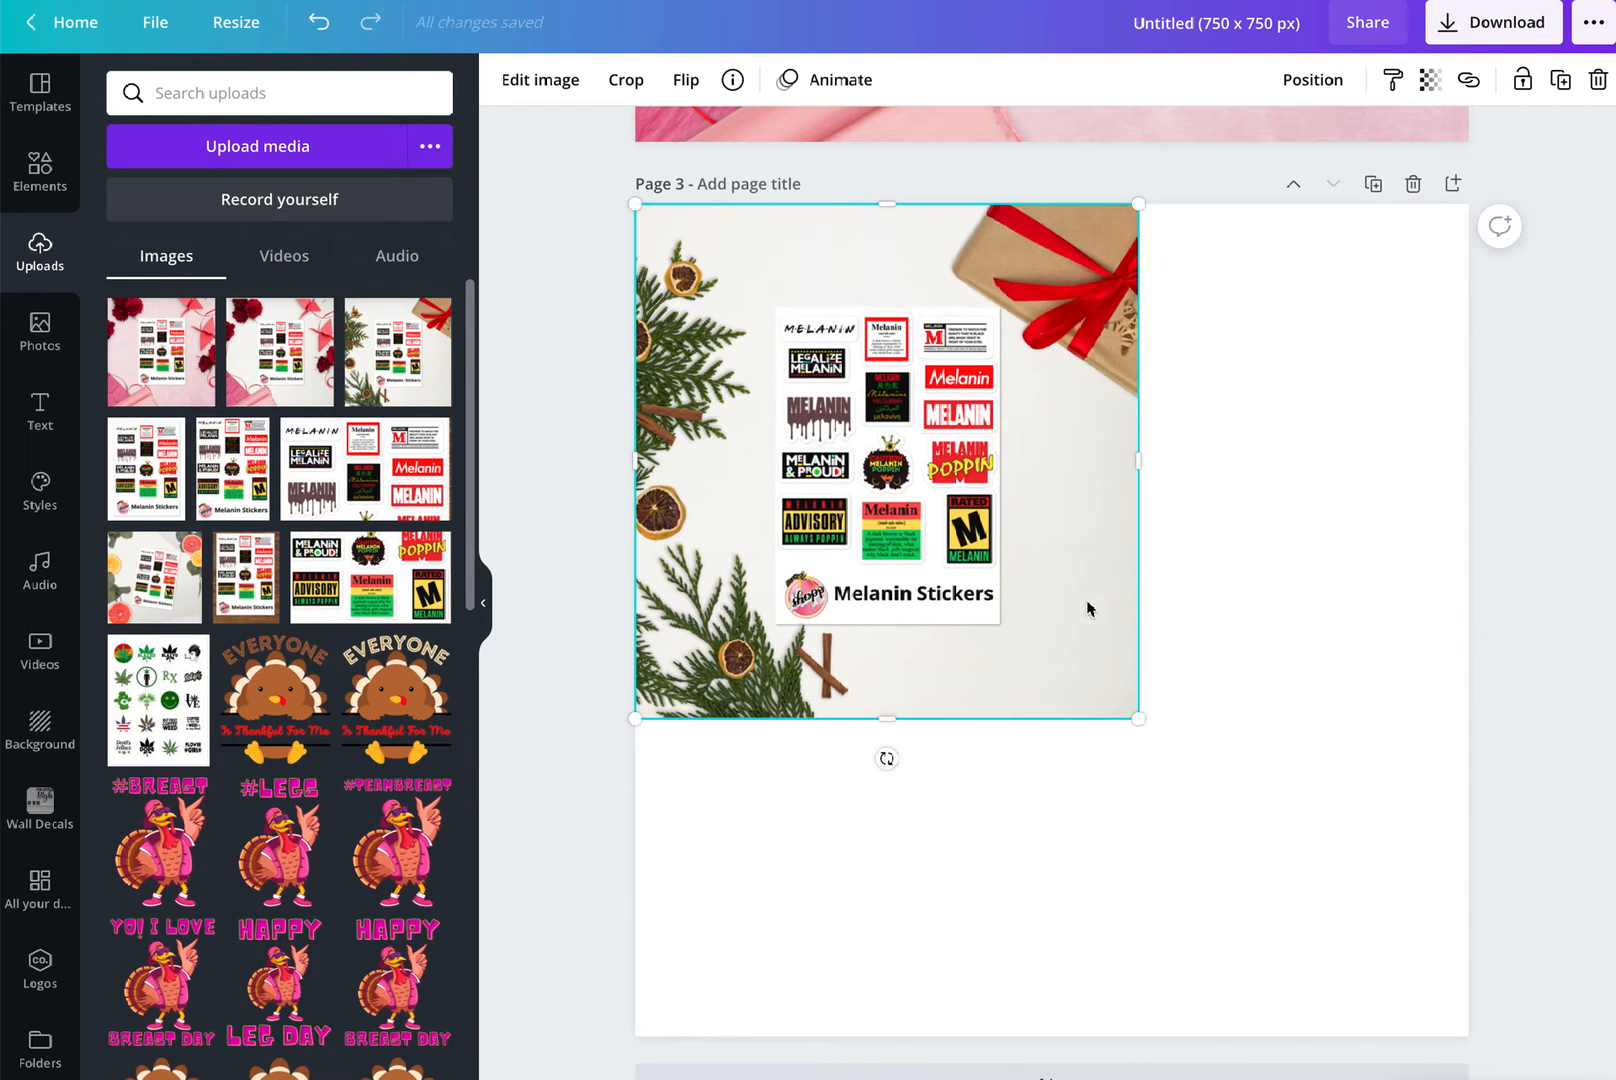
pyautogui.moveTo(1137, 730); pyautogui.dragTo(1501, 1029)
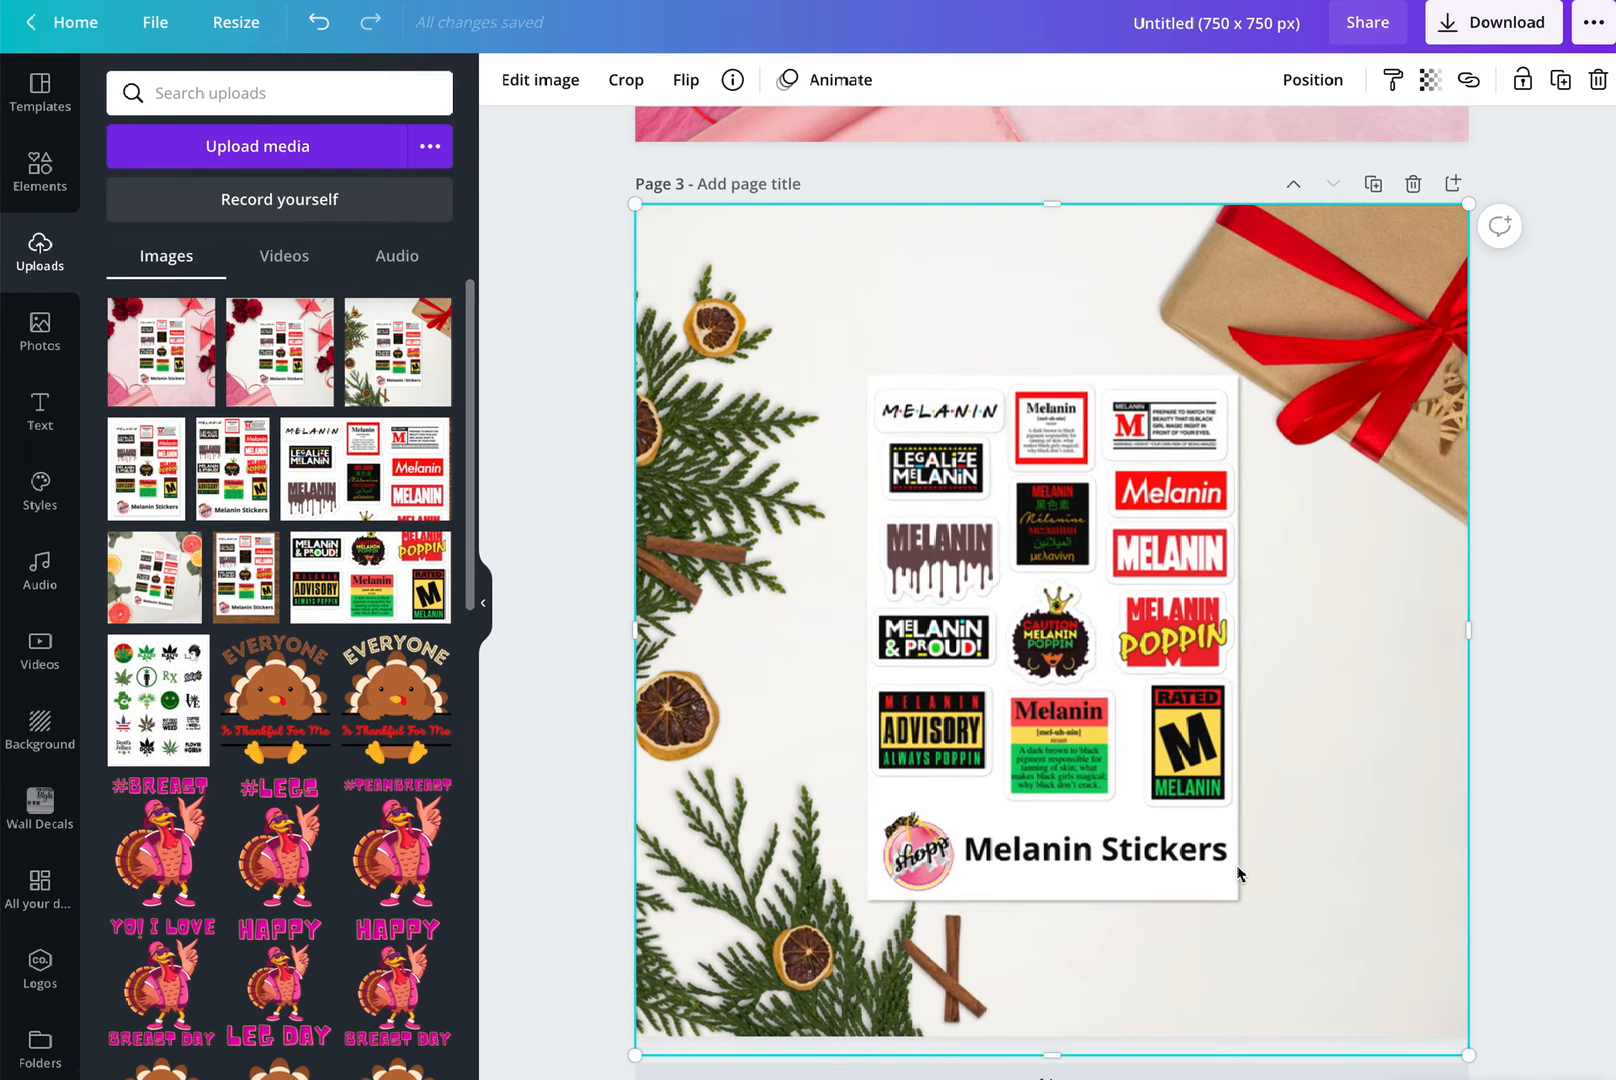
# Add a fourth page, insert the sticker sheet mockup on a plain white background, enlarge it from the page corner and centre it horizontally.
pyautogui.scroll(-1, 1241, 876)
pyautogui.click(1192, 1062)
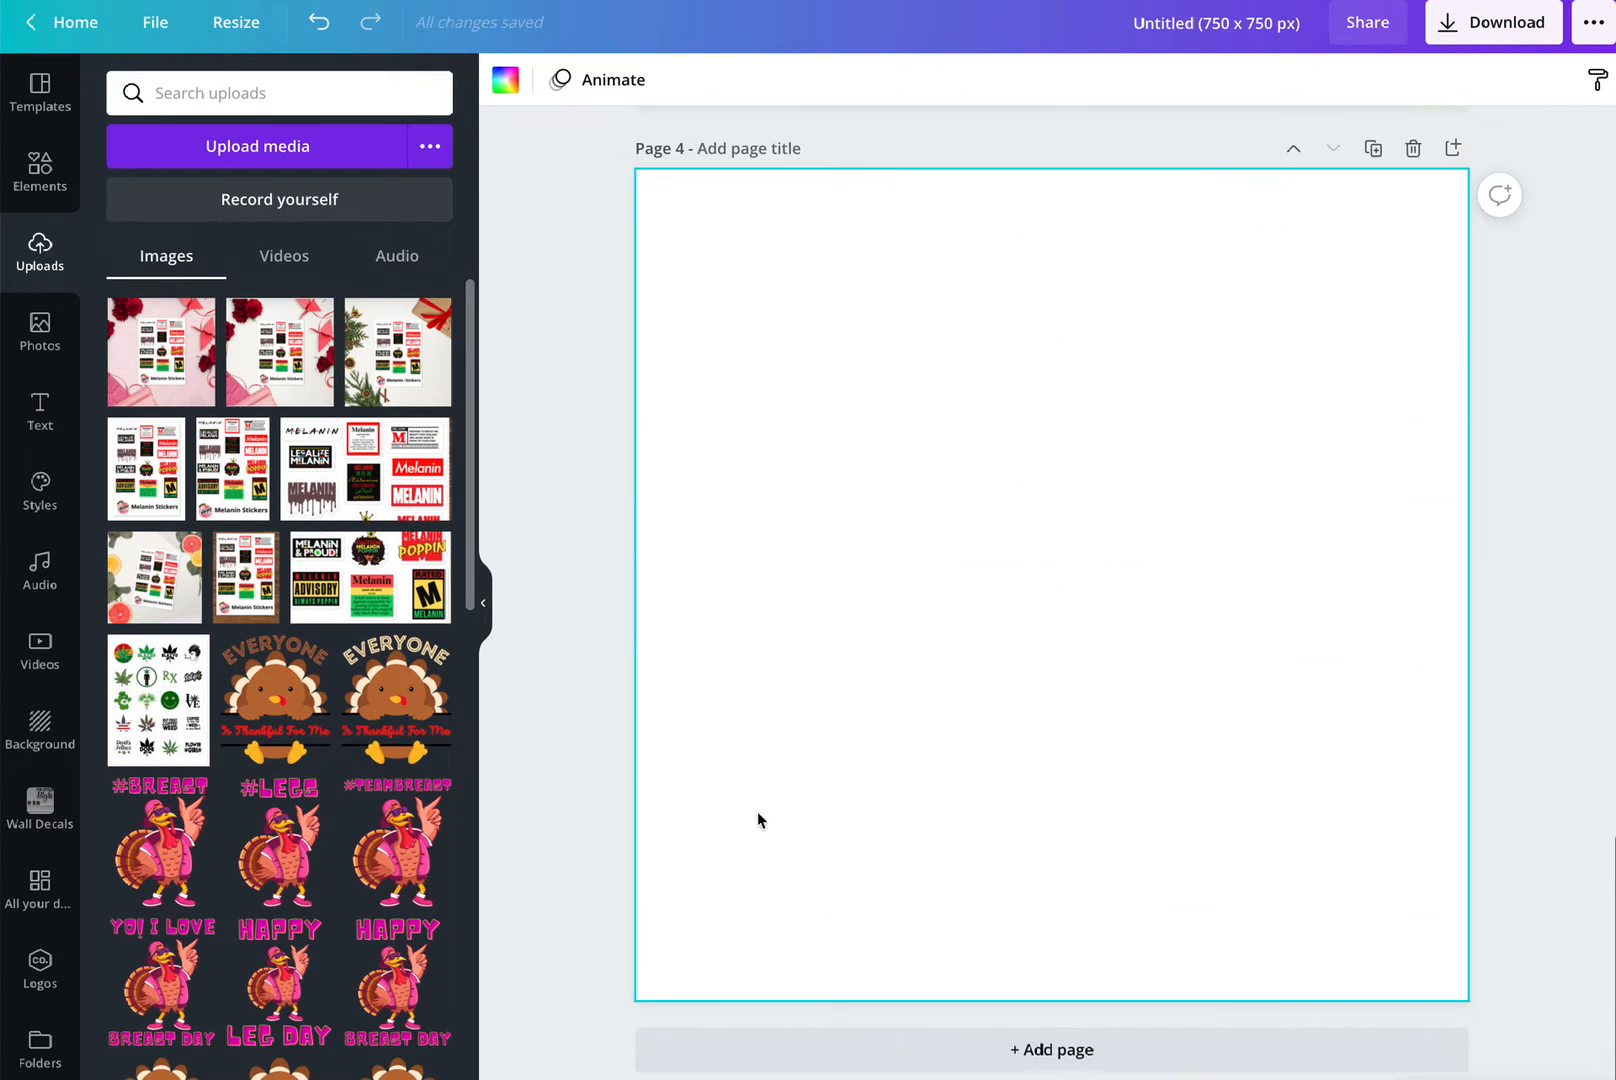
pyautogui.click(146, 468)
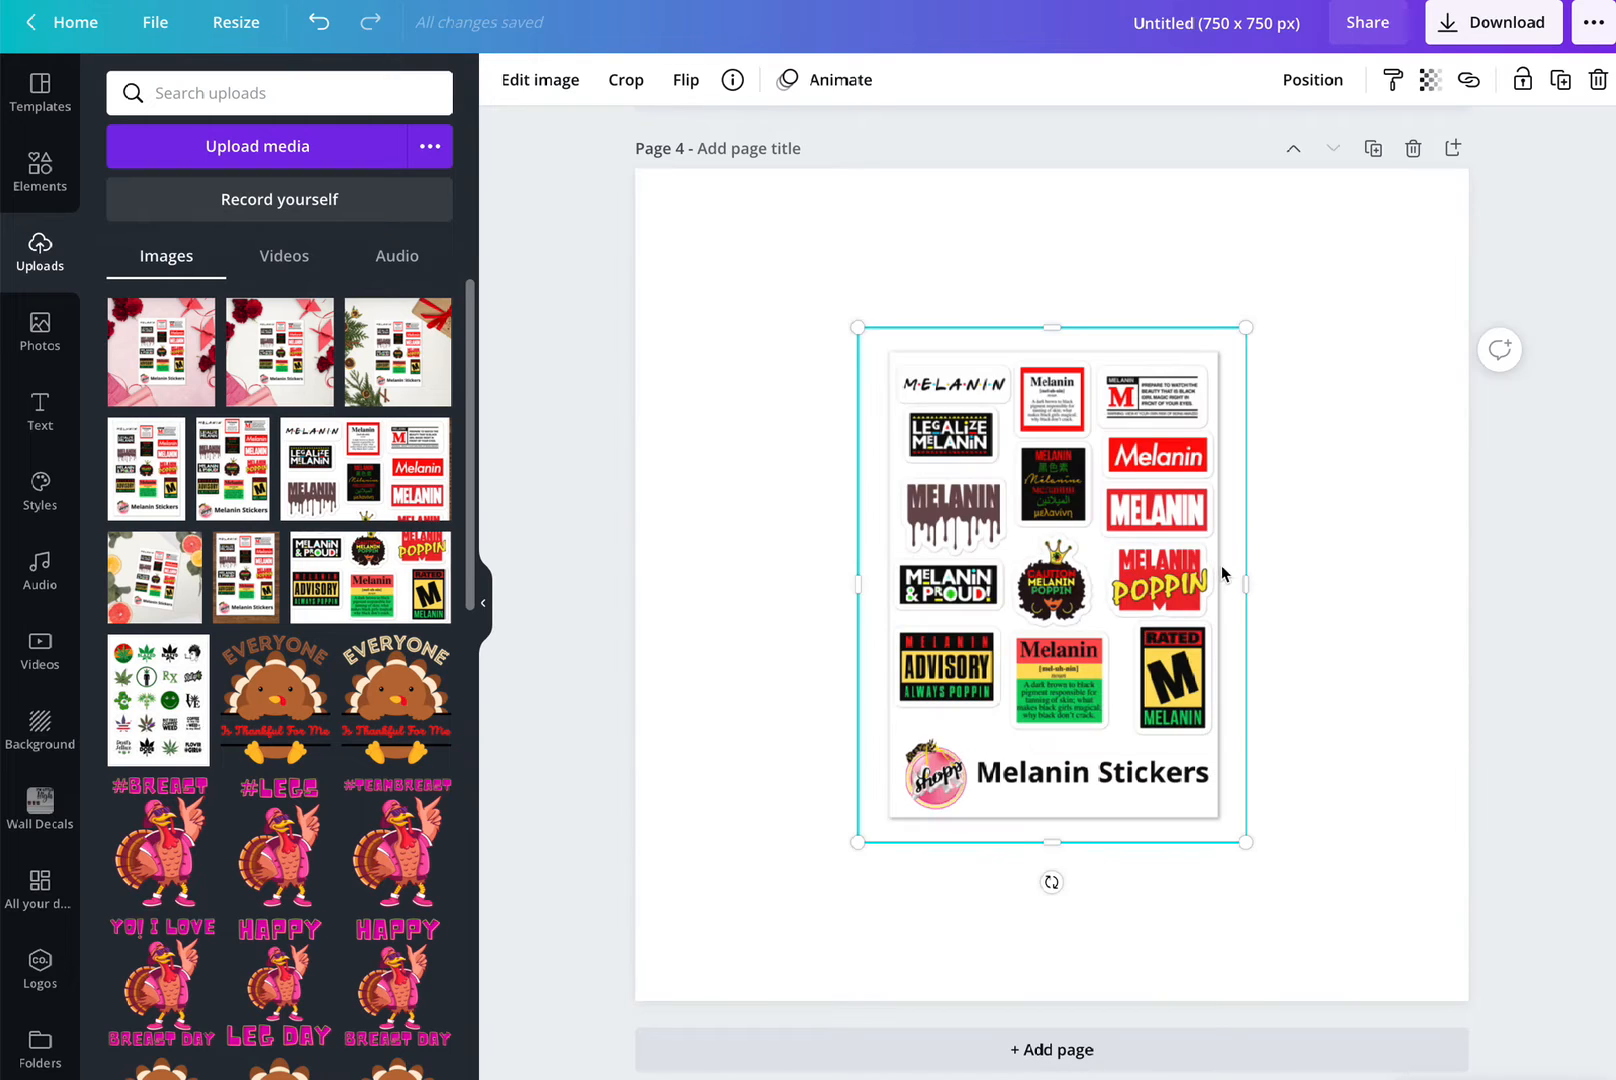
pyautogui.moveTo(1091, 563); pyautogui.dragTo(868, 402)
pyautogui.moveTo(1025, 681); pyautogui.dragTo(1338, 907)
pyautogui.moveTo(1154, 733); pyautogui.dragTo(1264, 733)
# Return to page 1, select the whole page and open its page animation options.
pyautogui.scroll(10, 1236, 745)
pyautogui.scroll(15, 1236, 745)
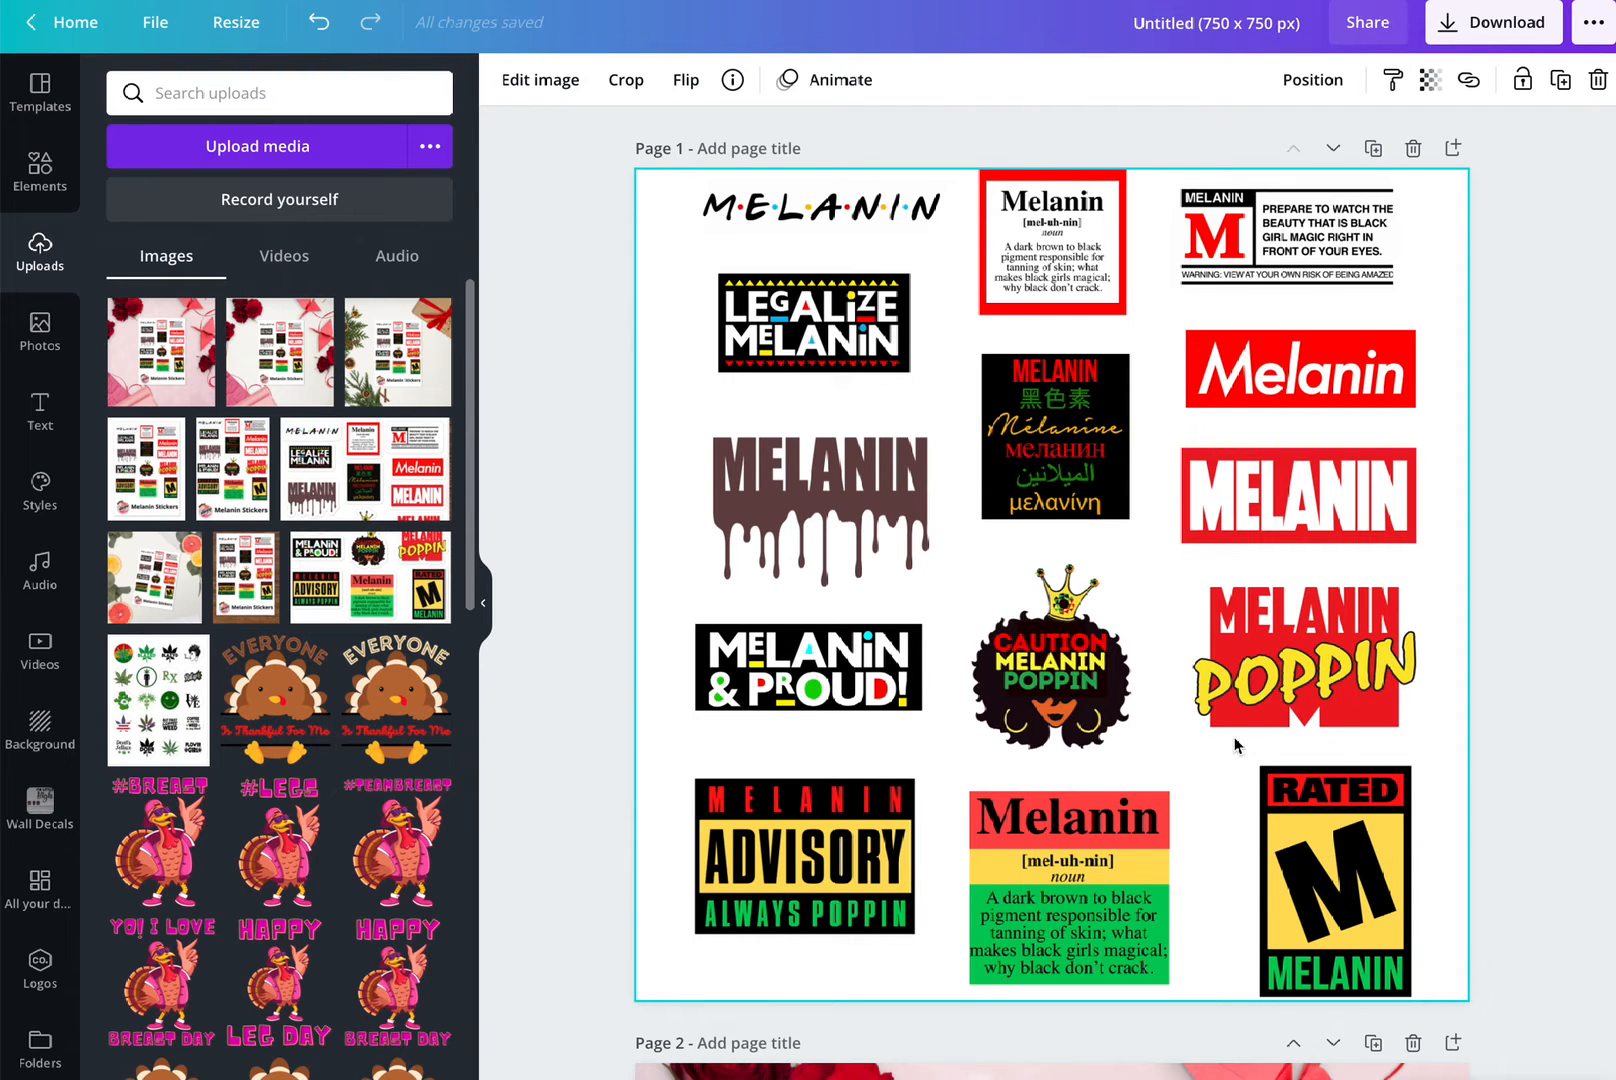
pyautogui.scroll(-1, 1234, 743)
pyautogui.scroll(1, 1234, 642)
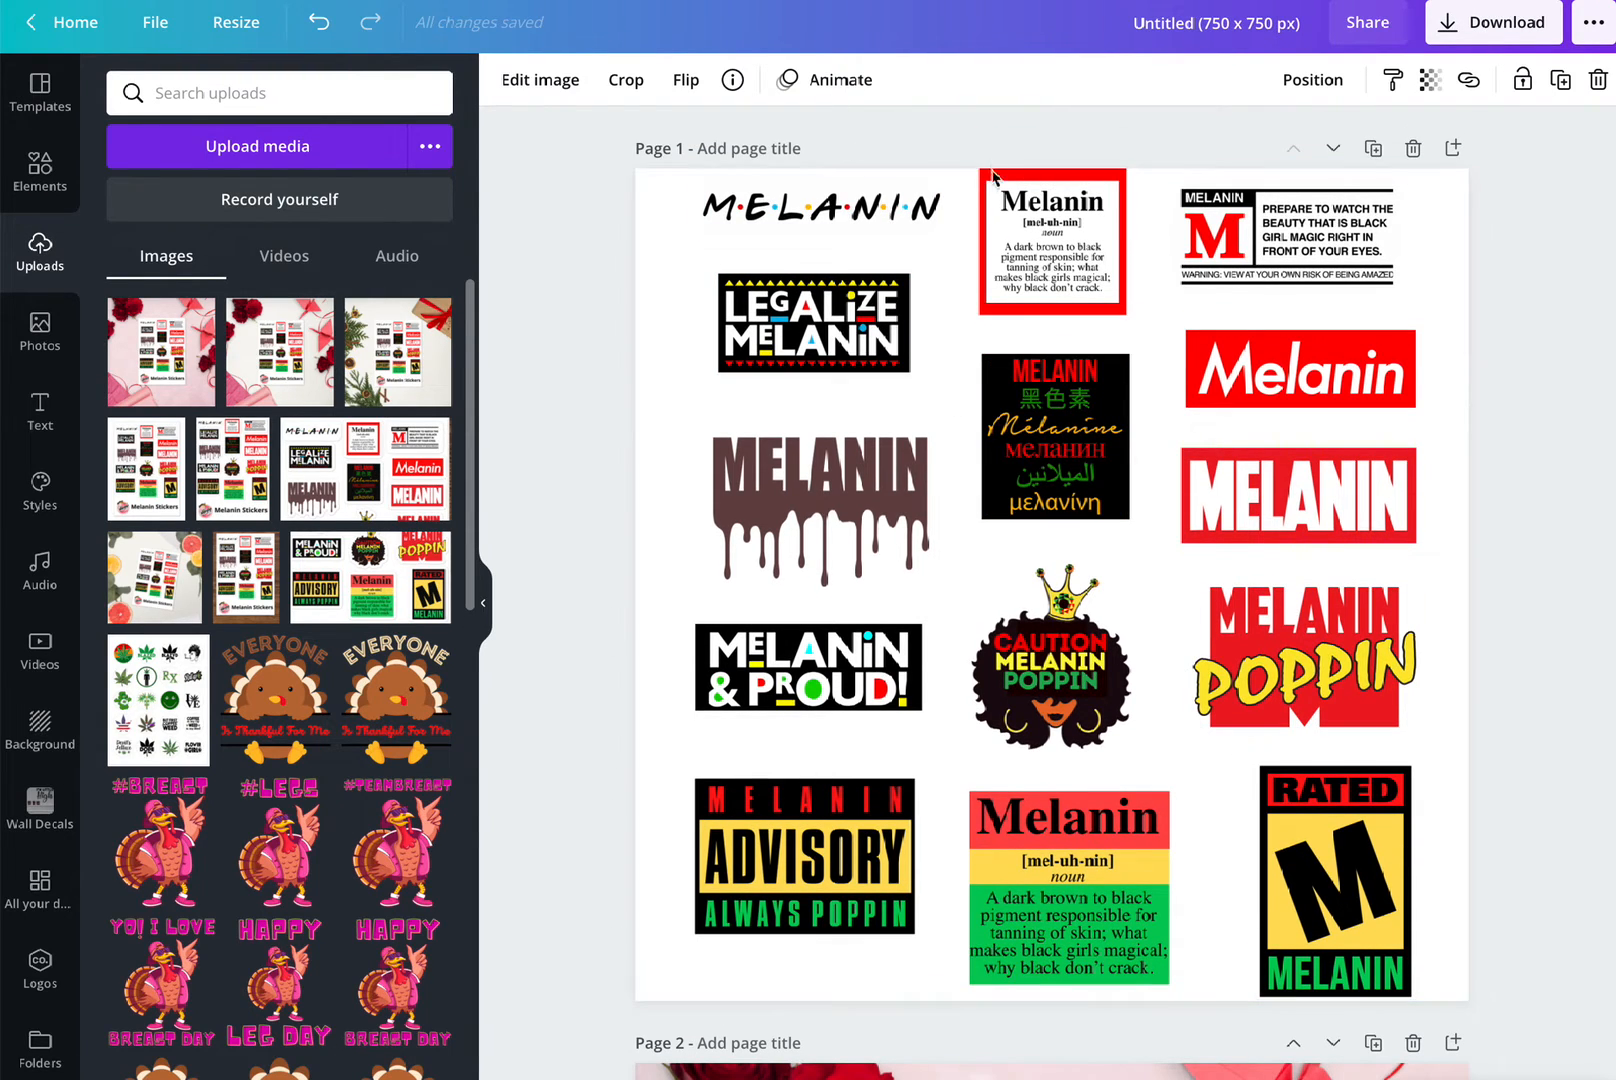
pyautogui.click(650, 290)
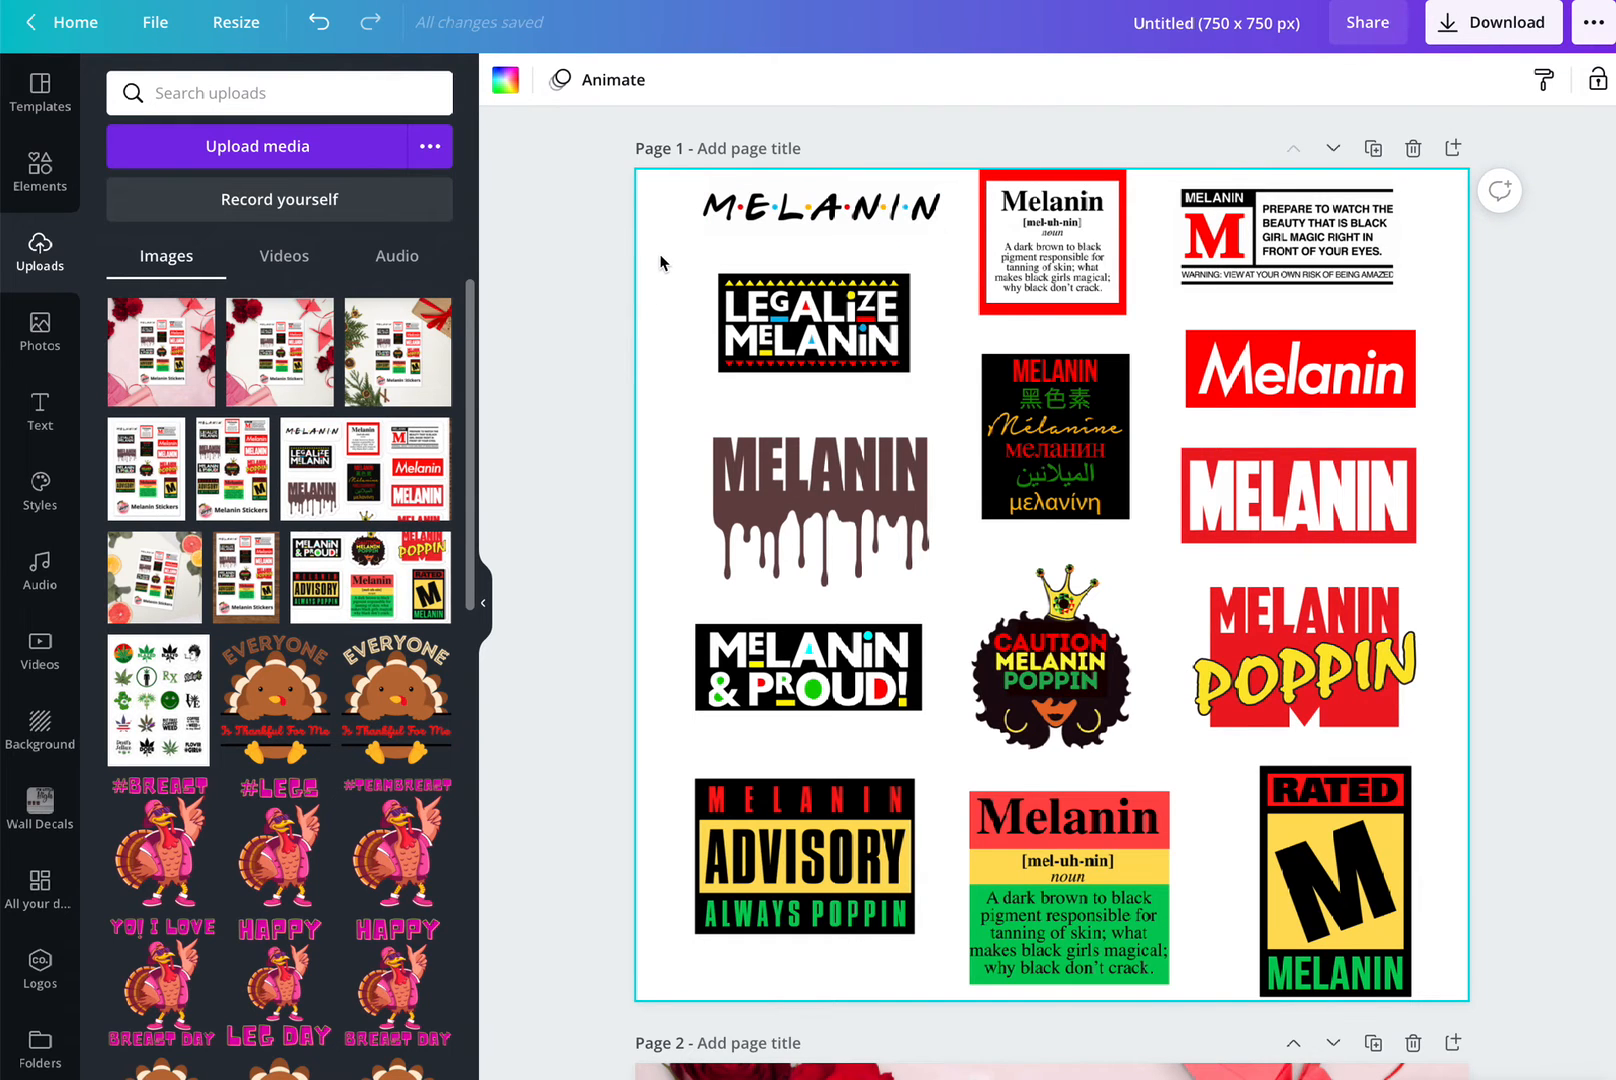
pyautogui.scroll(-20, 660, 262)
pyautogui.scroll(7, 658, 262)
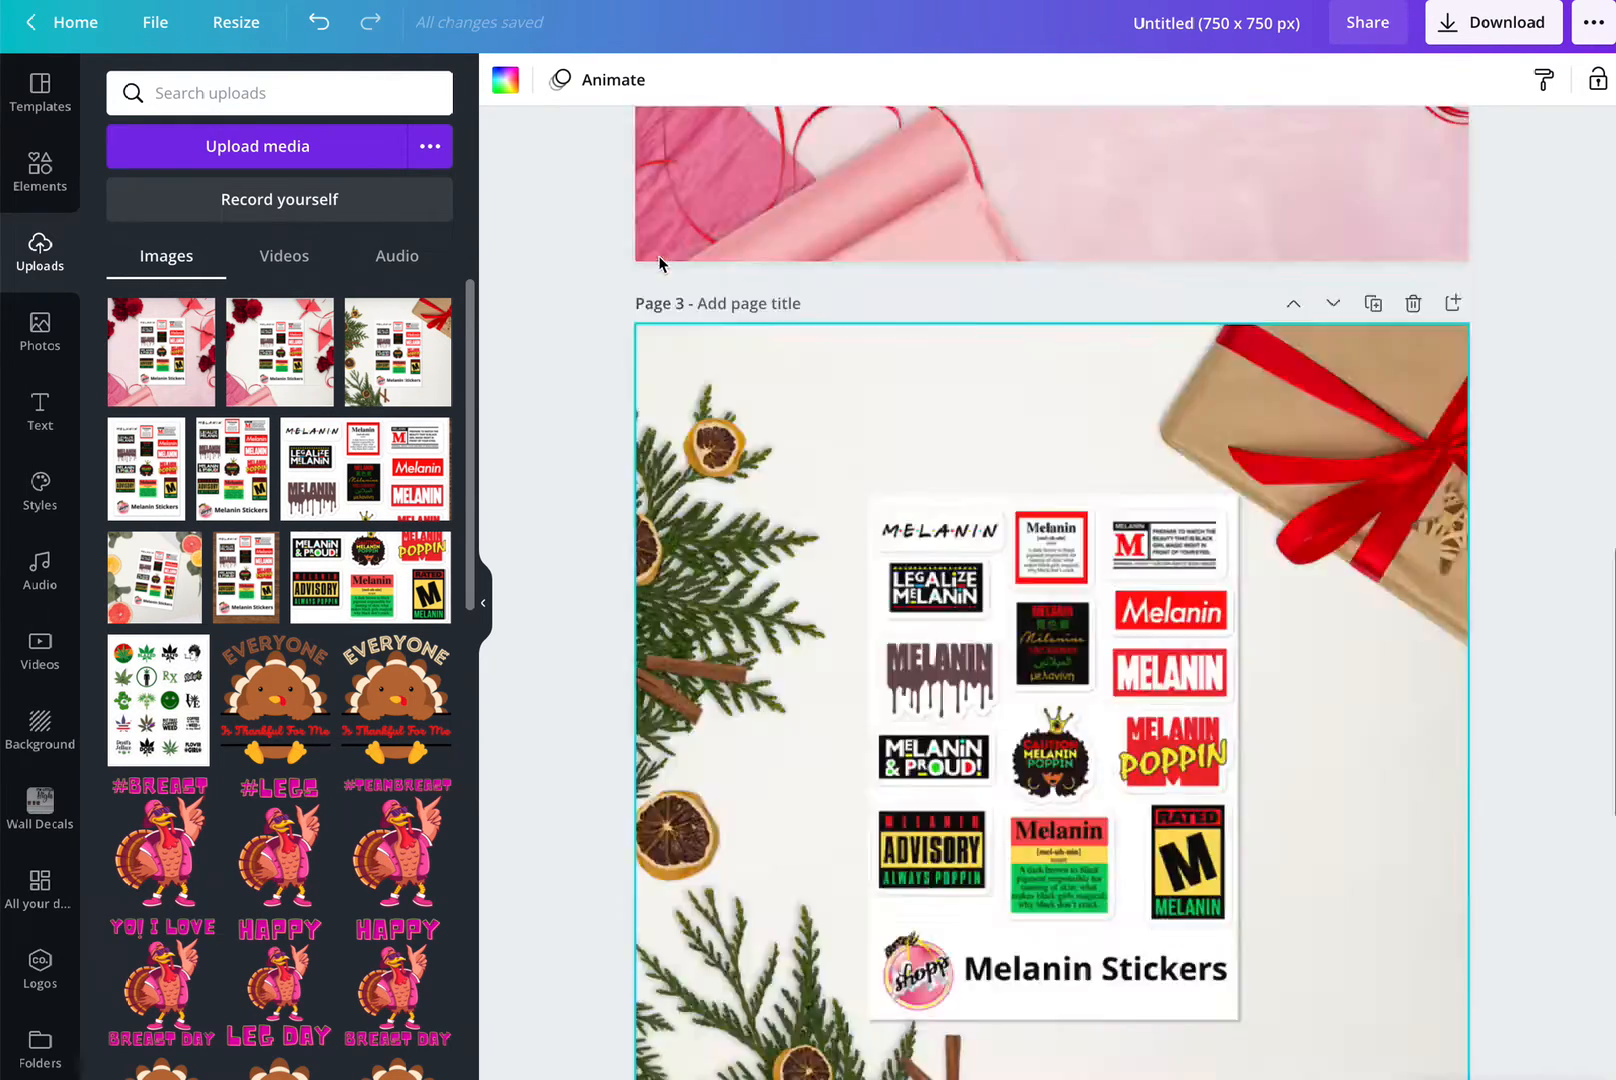
pyautogui.scroll(15, 660, 262)
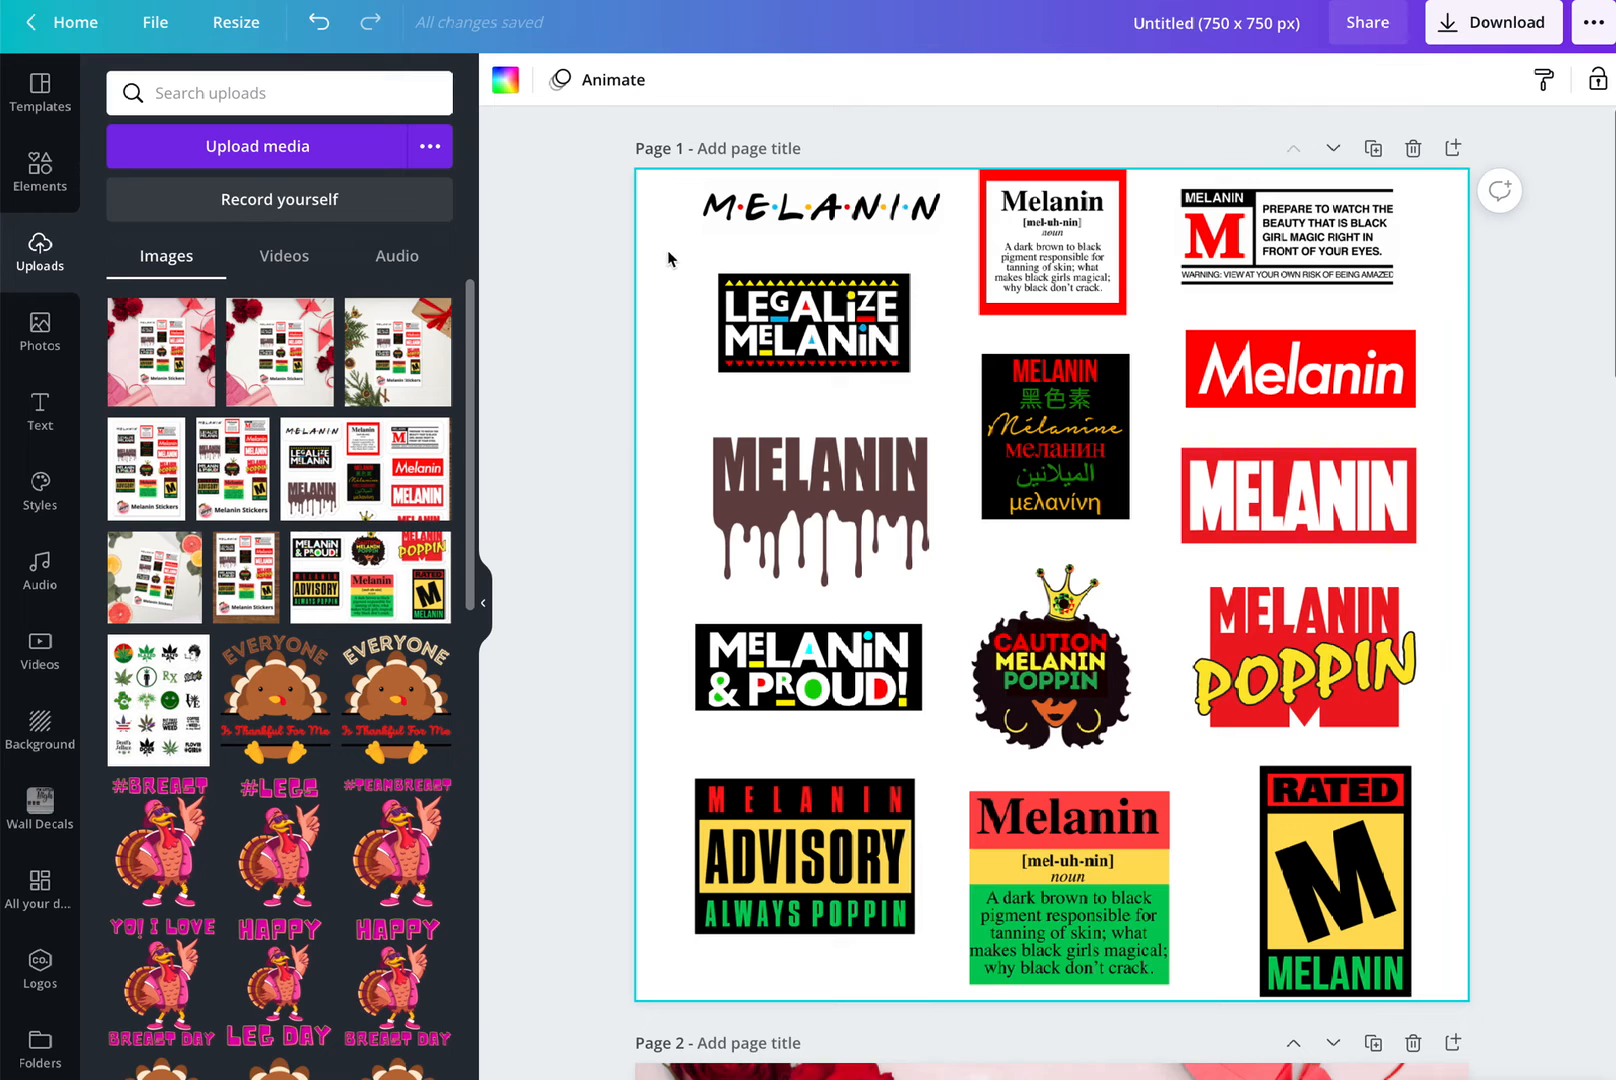
pyautogui.click(602, 88)
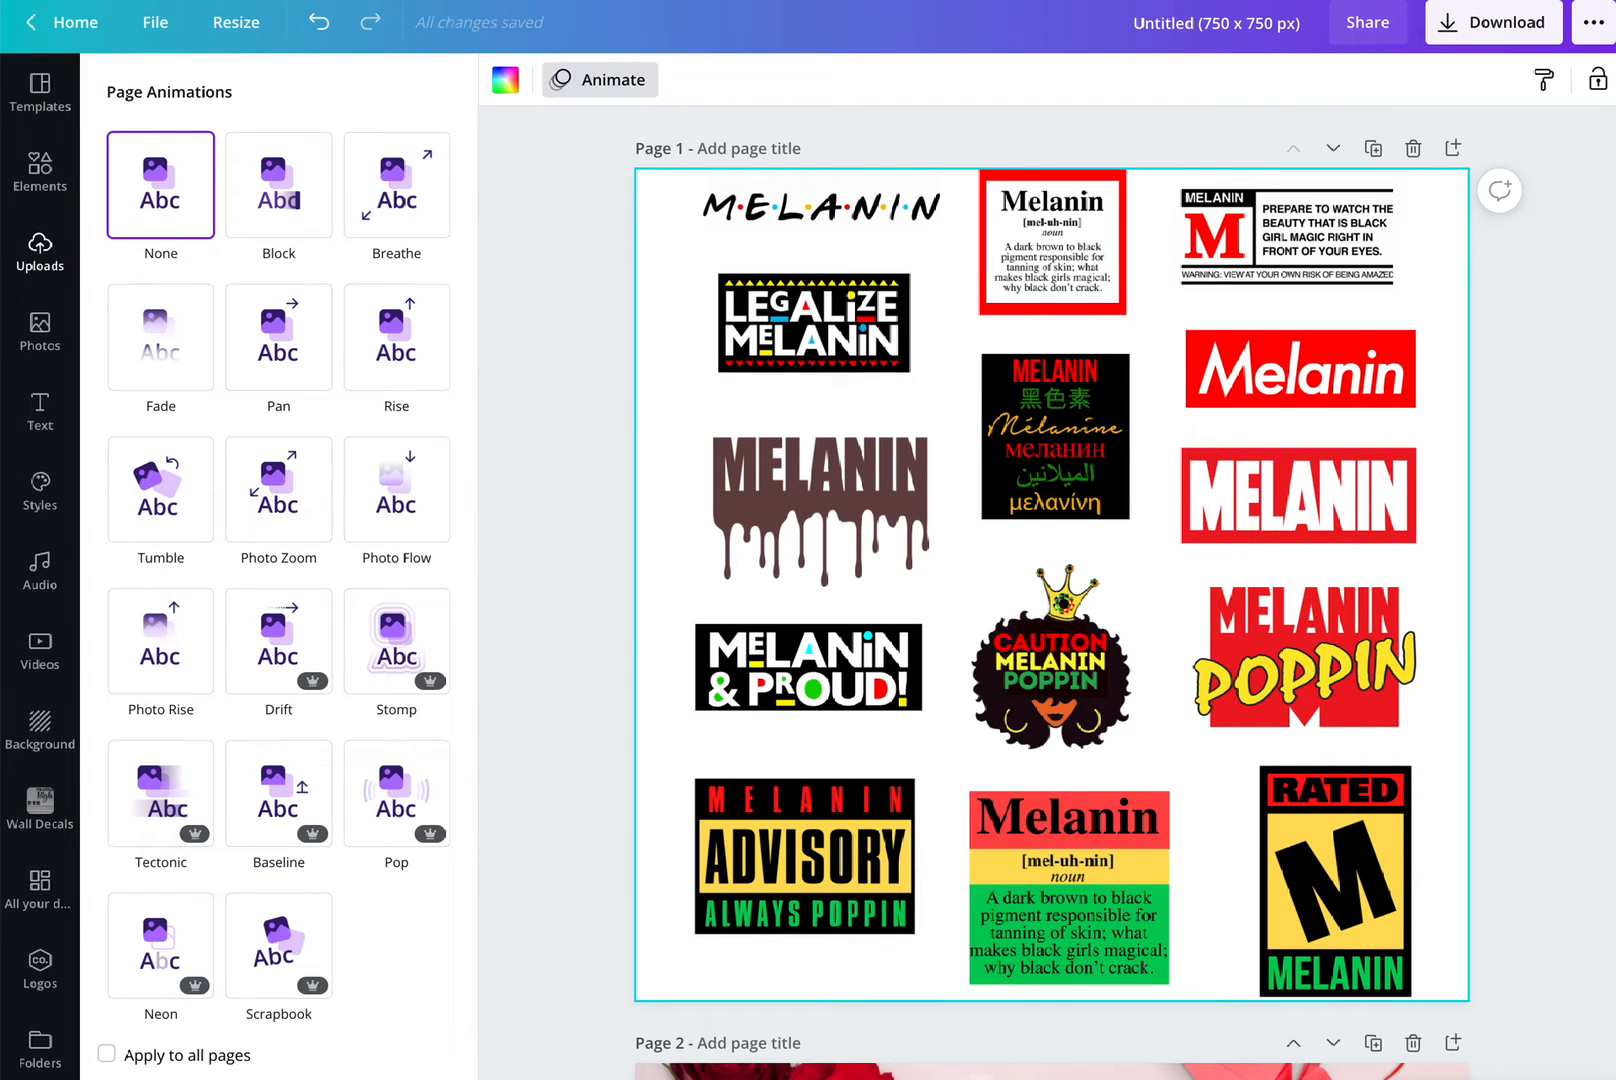
# Try the Pop, Baseline, Scrapbook and Neon page animations on page 1, comparing Pop and Scrapbook repeatedly.
pyautogui.click(397, 816)
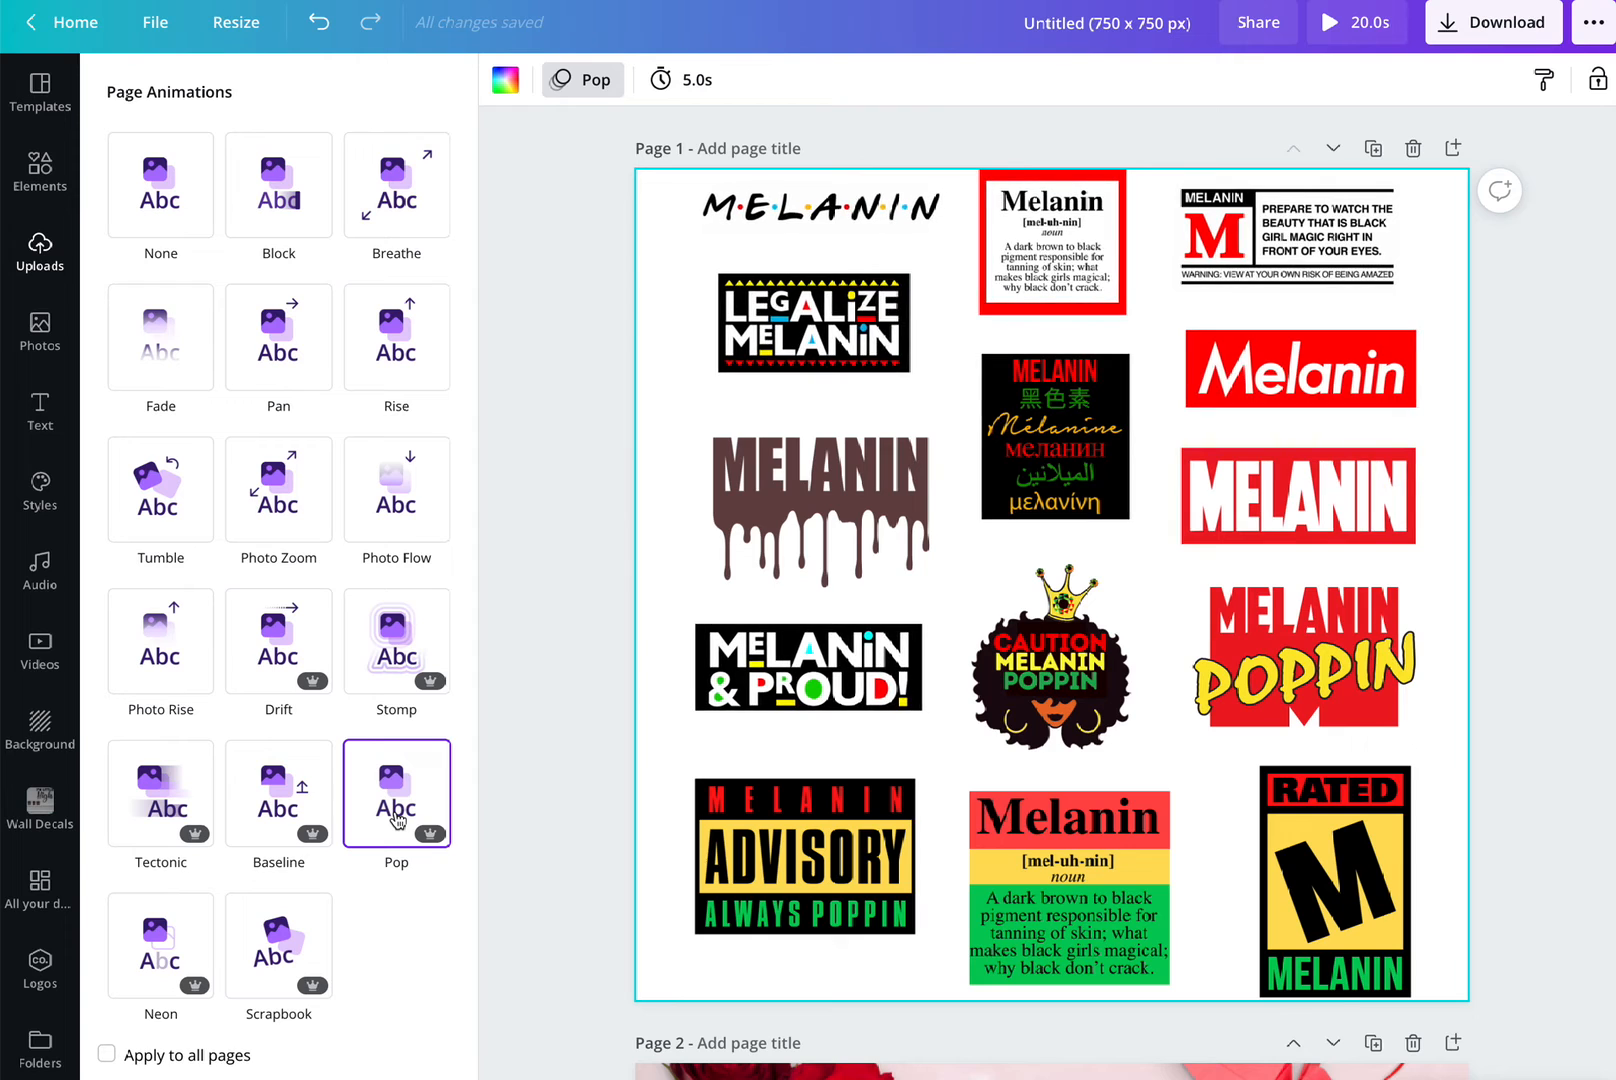
pyautogui.click(274, 806)
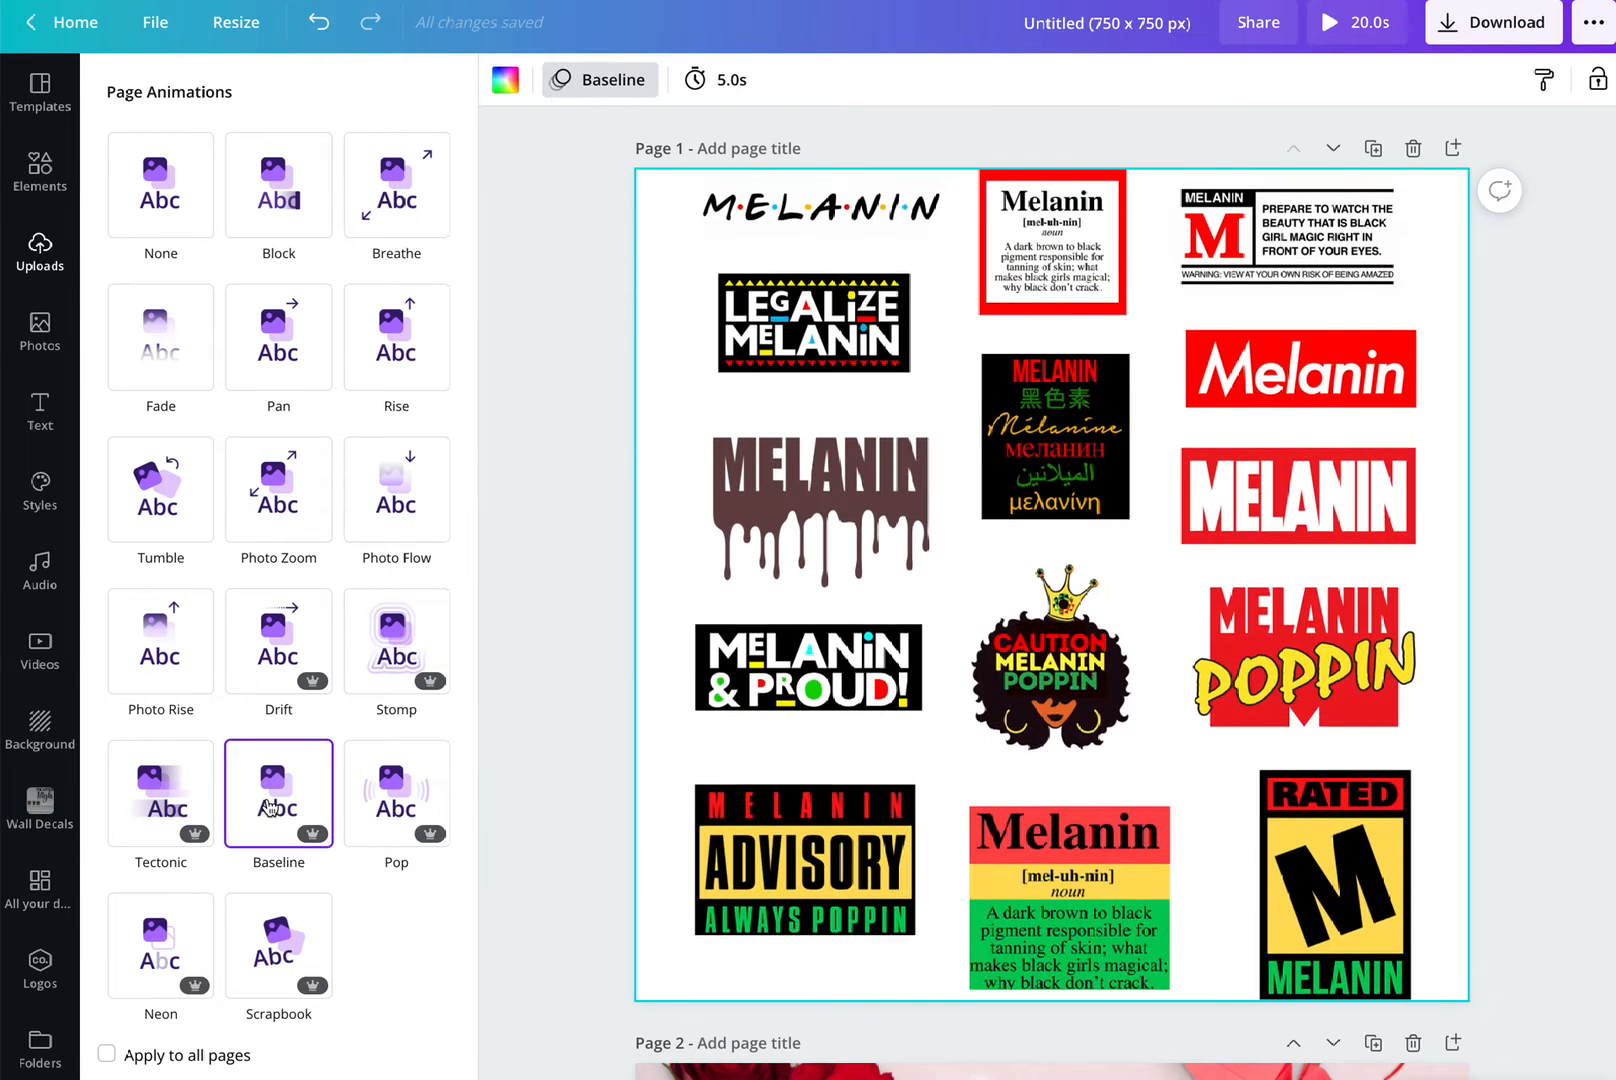
pyautogui.click(258, 943)
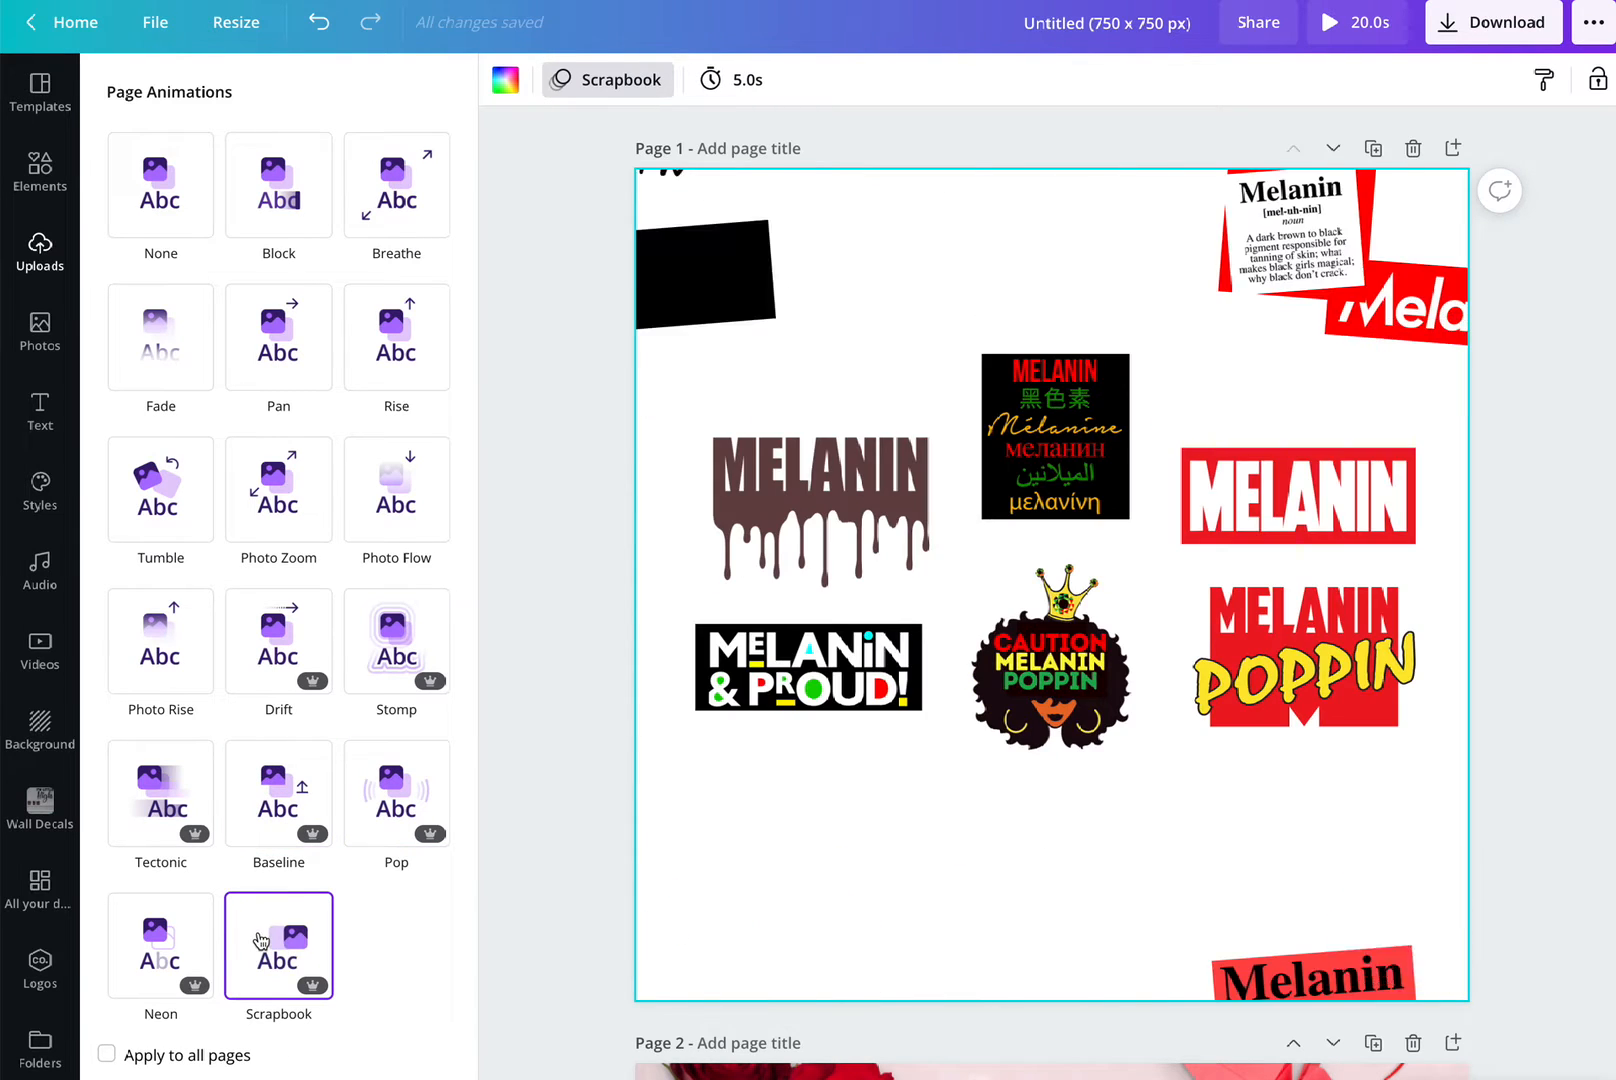
pyautogui.click(166, 953)
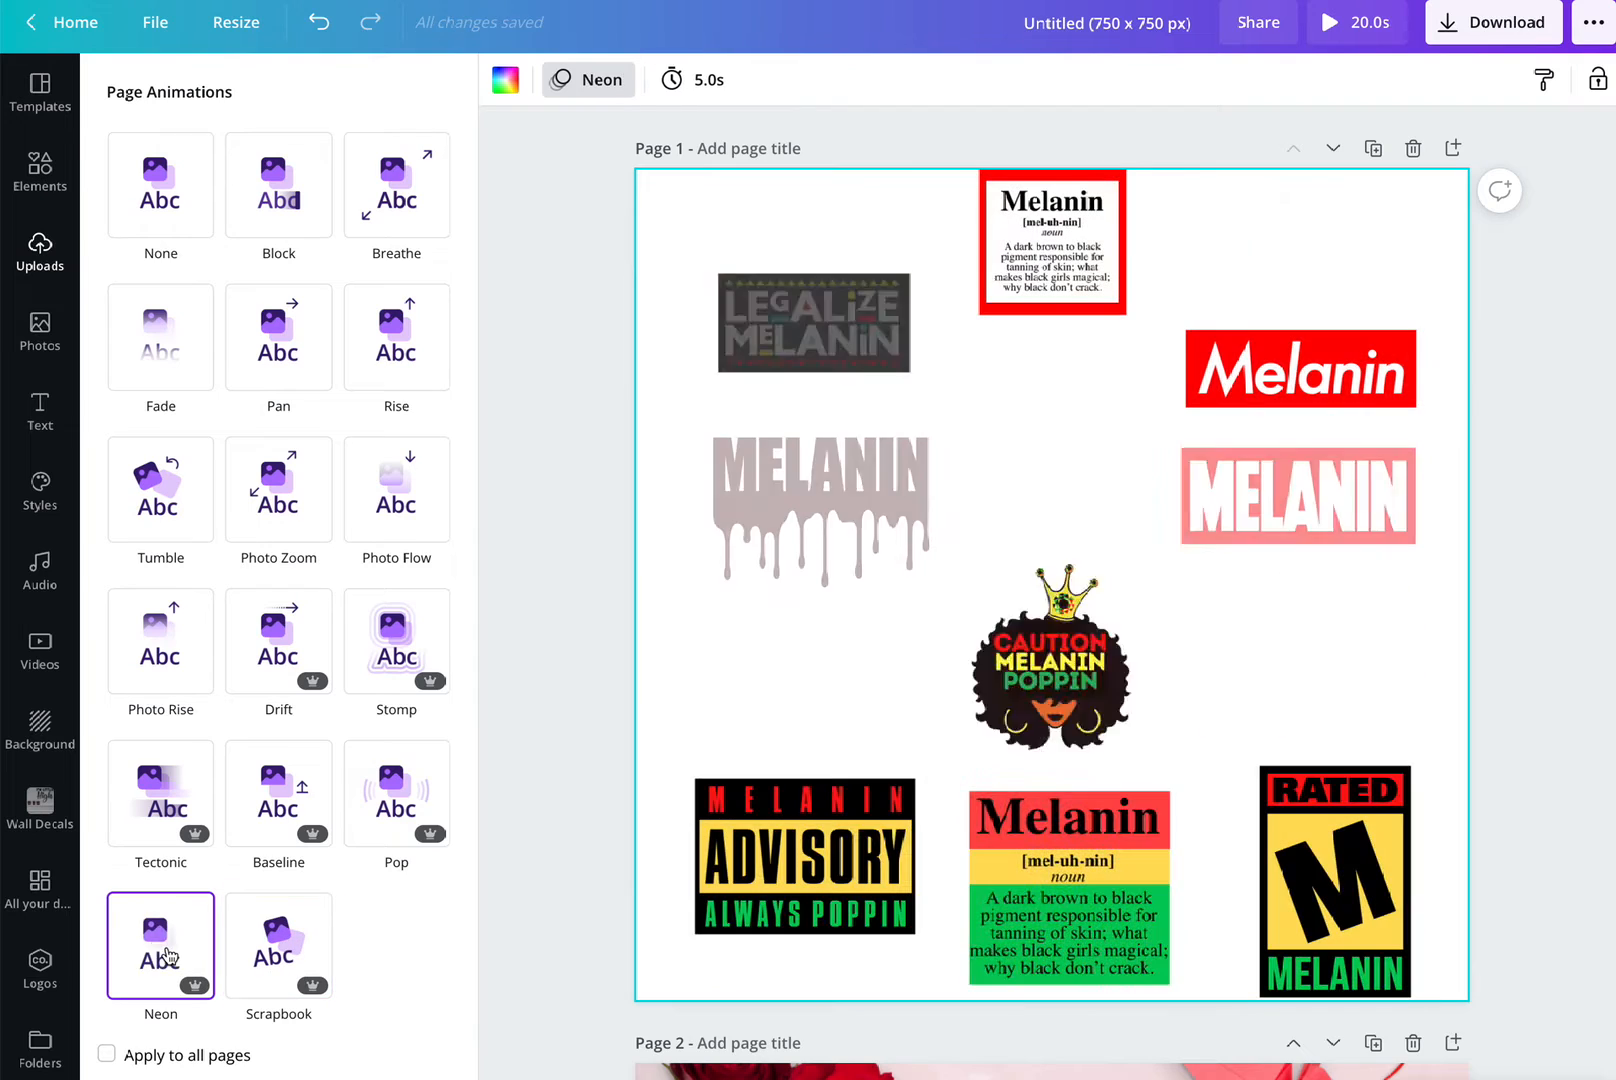
pyautogui.click(382, 819)
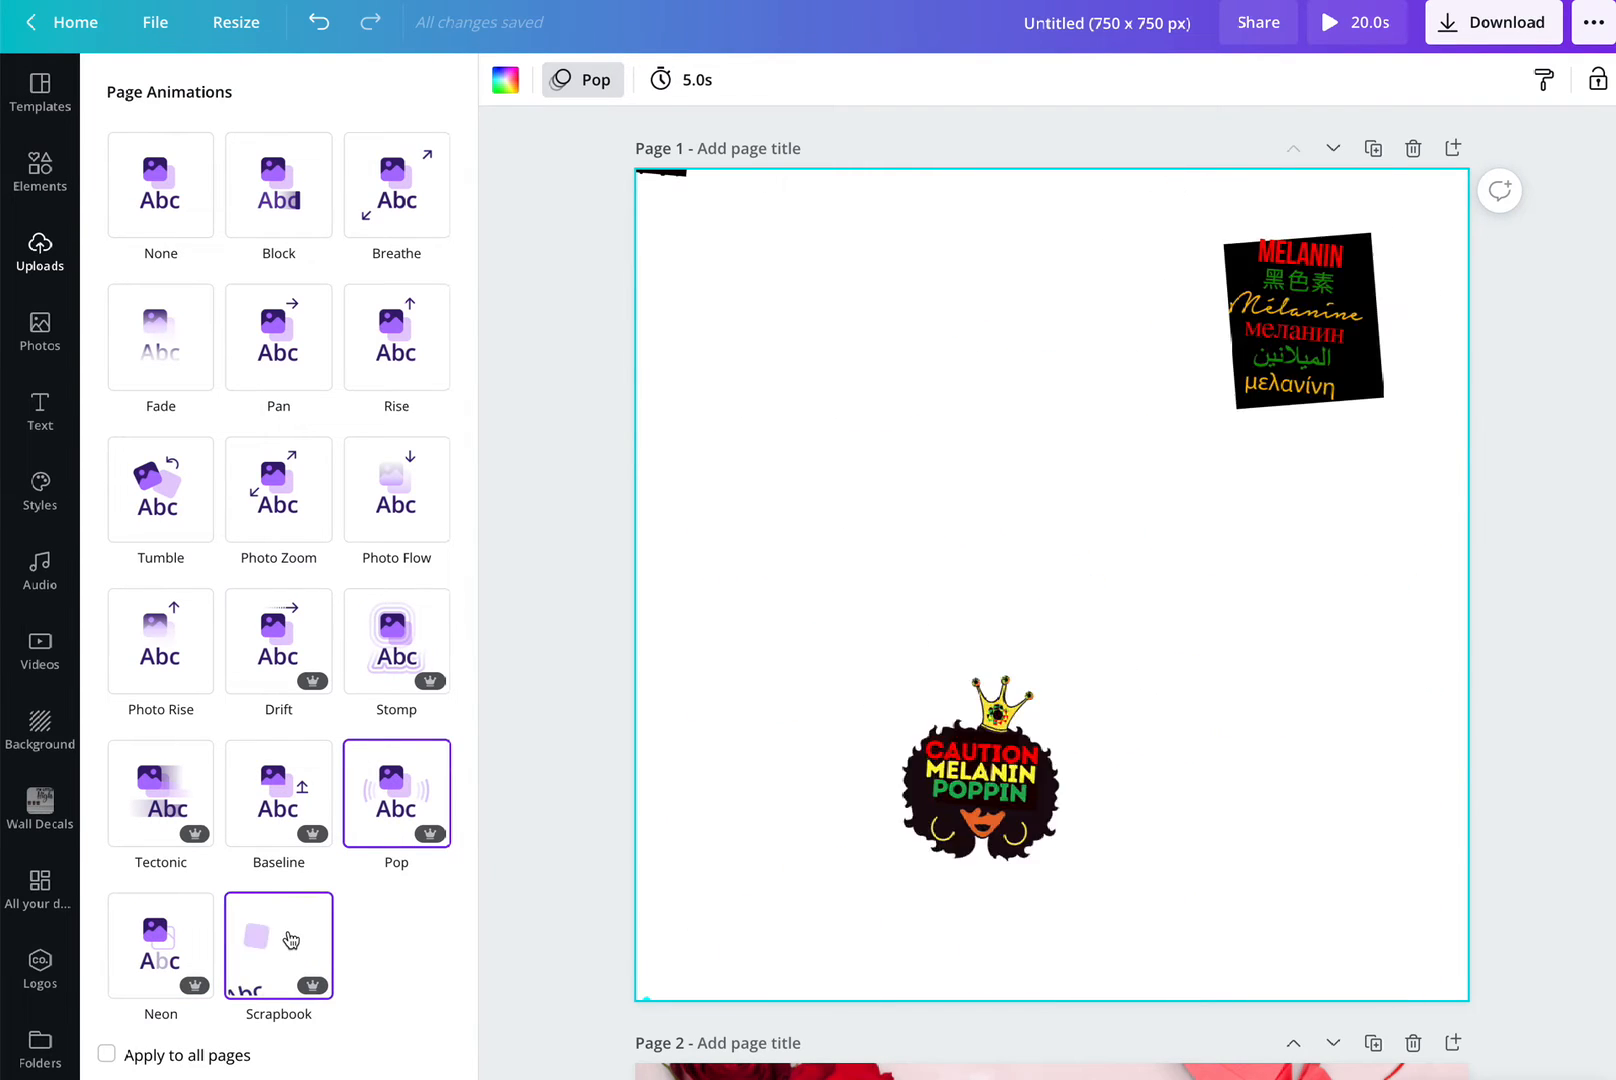
pyautogui.click(291, 940)
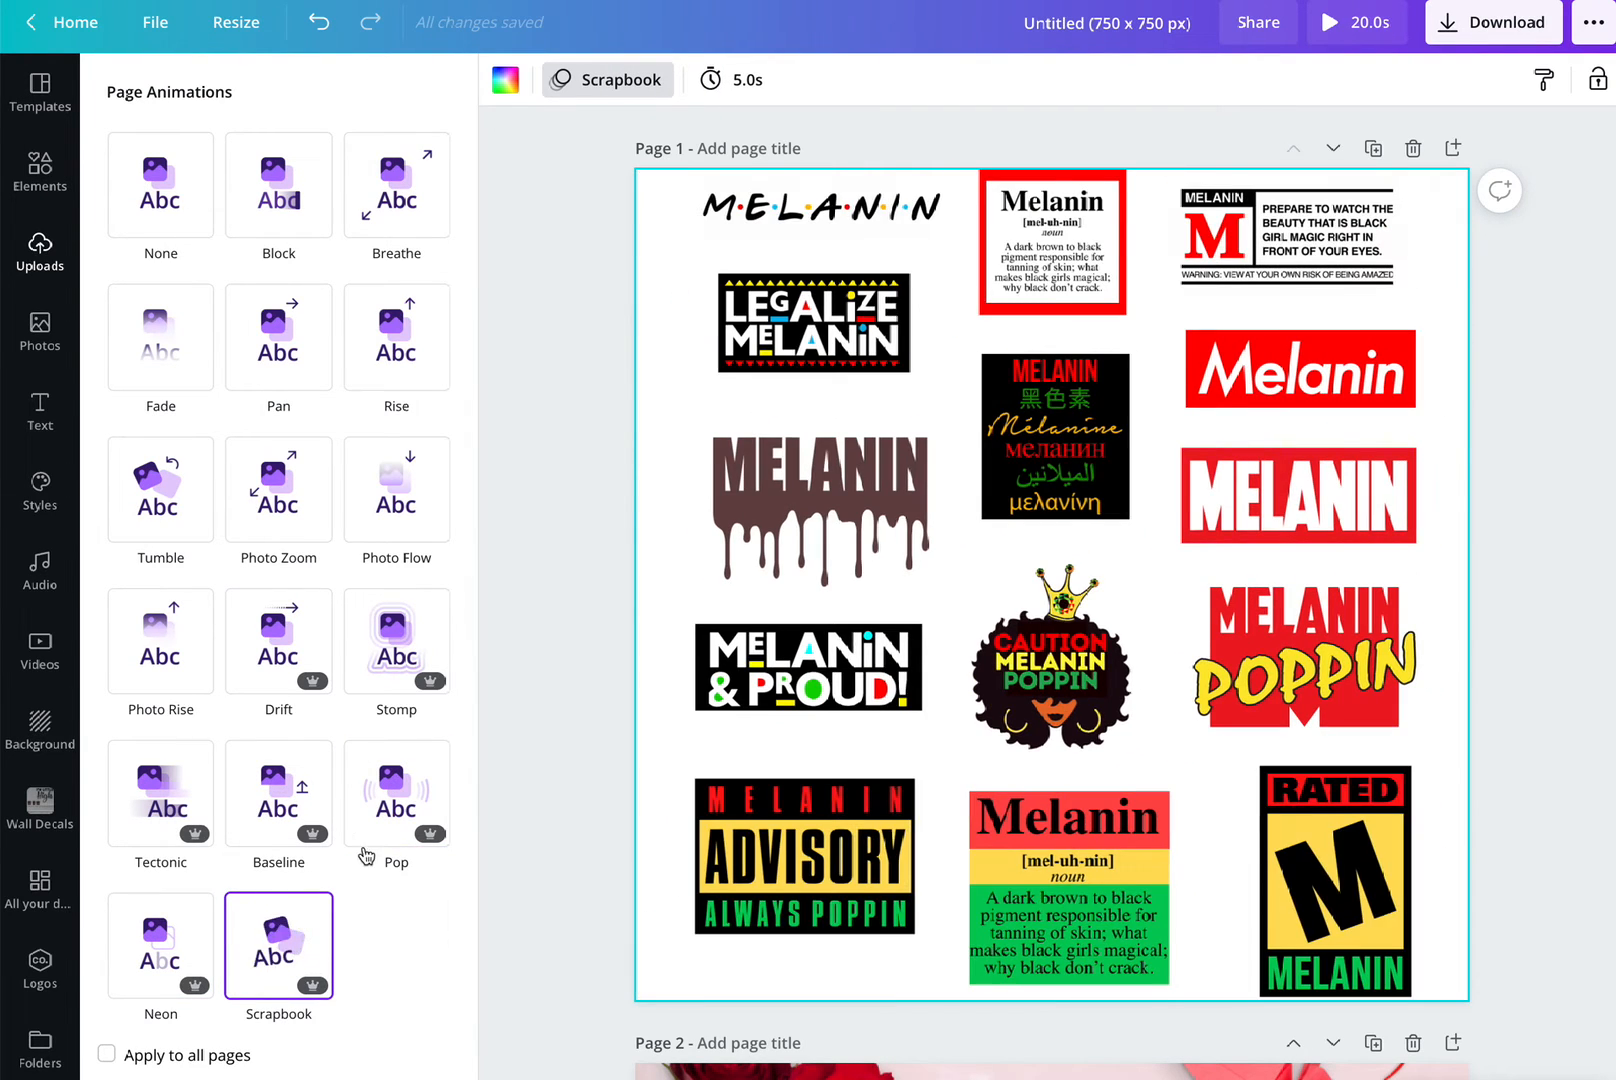
pyautogui.click(385, 805)
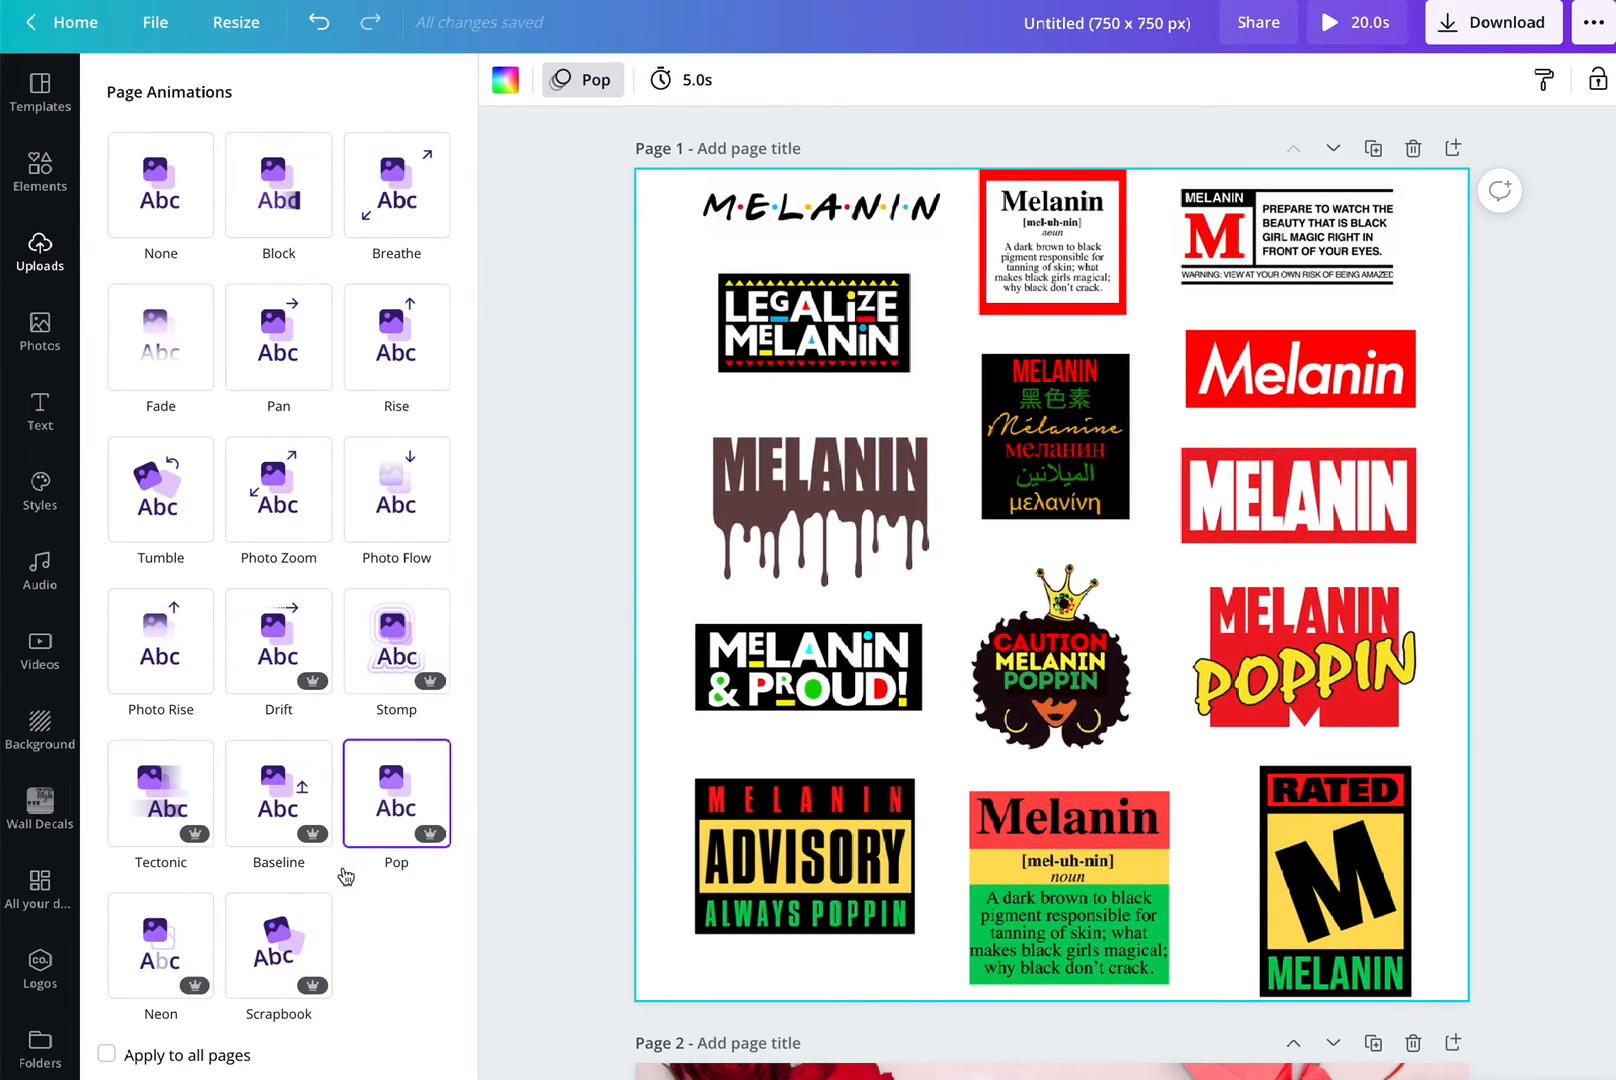
pyautogui.click(289, 932)
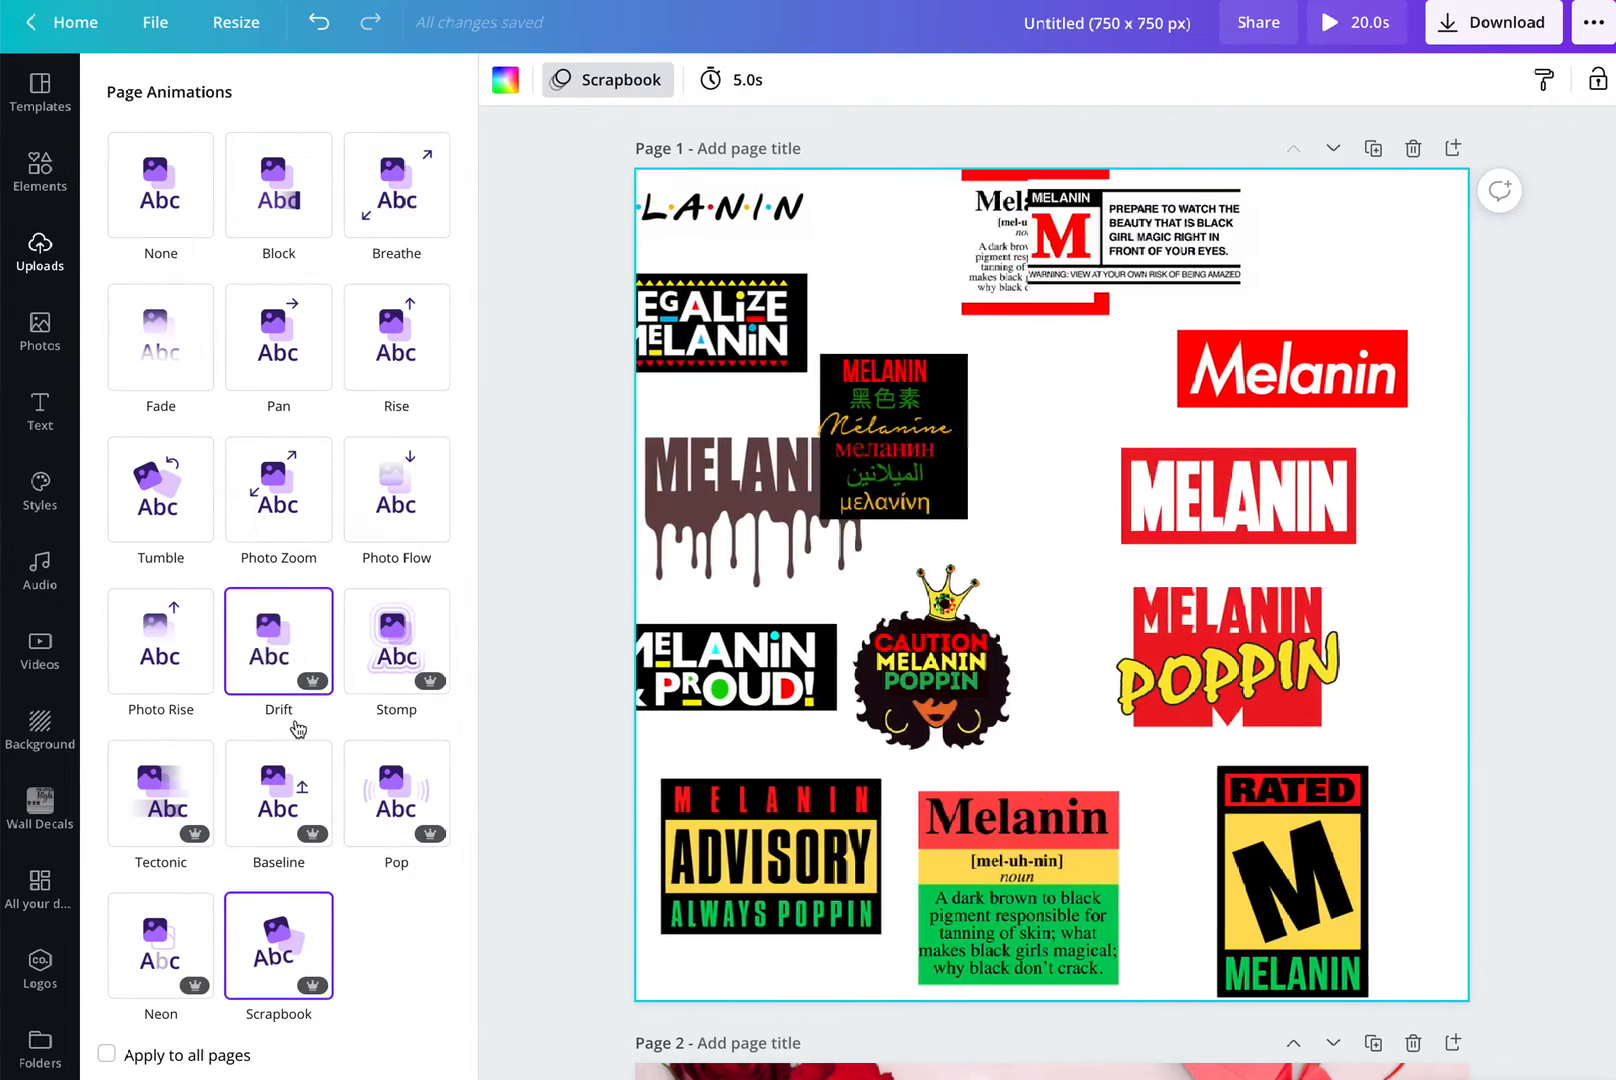
# Try the Block, Breathe, Rise, Pan and Fade page animations on page 1.
pyautogui.click(160, 185)
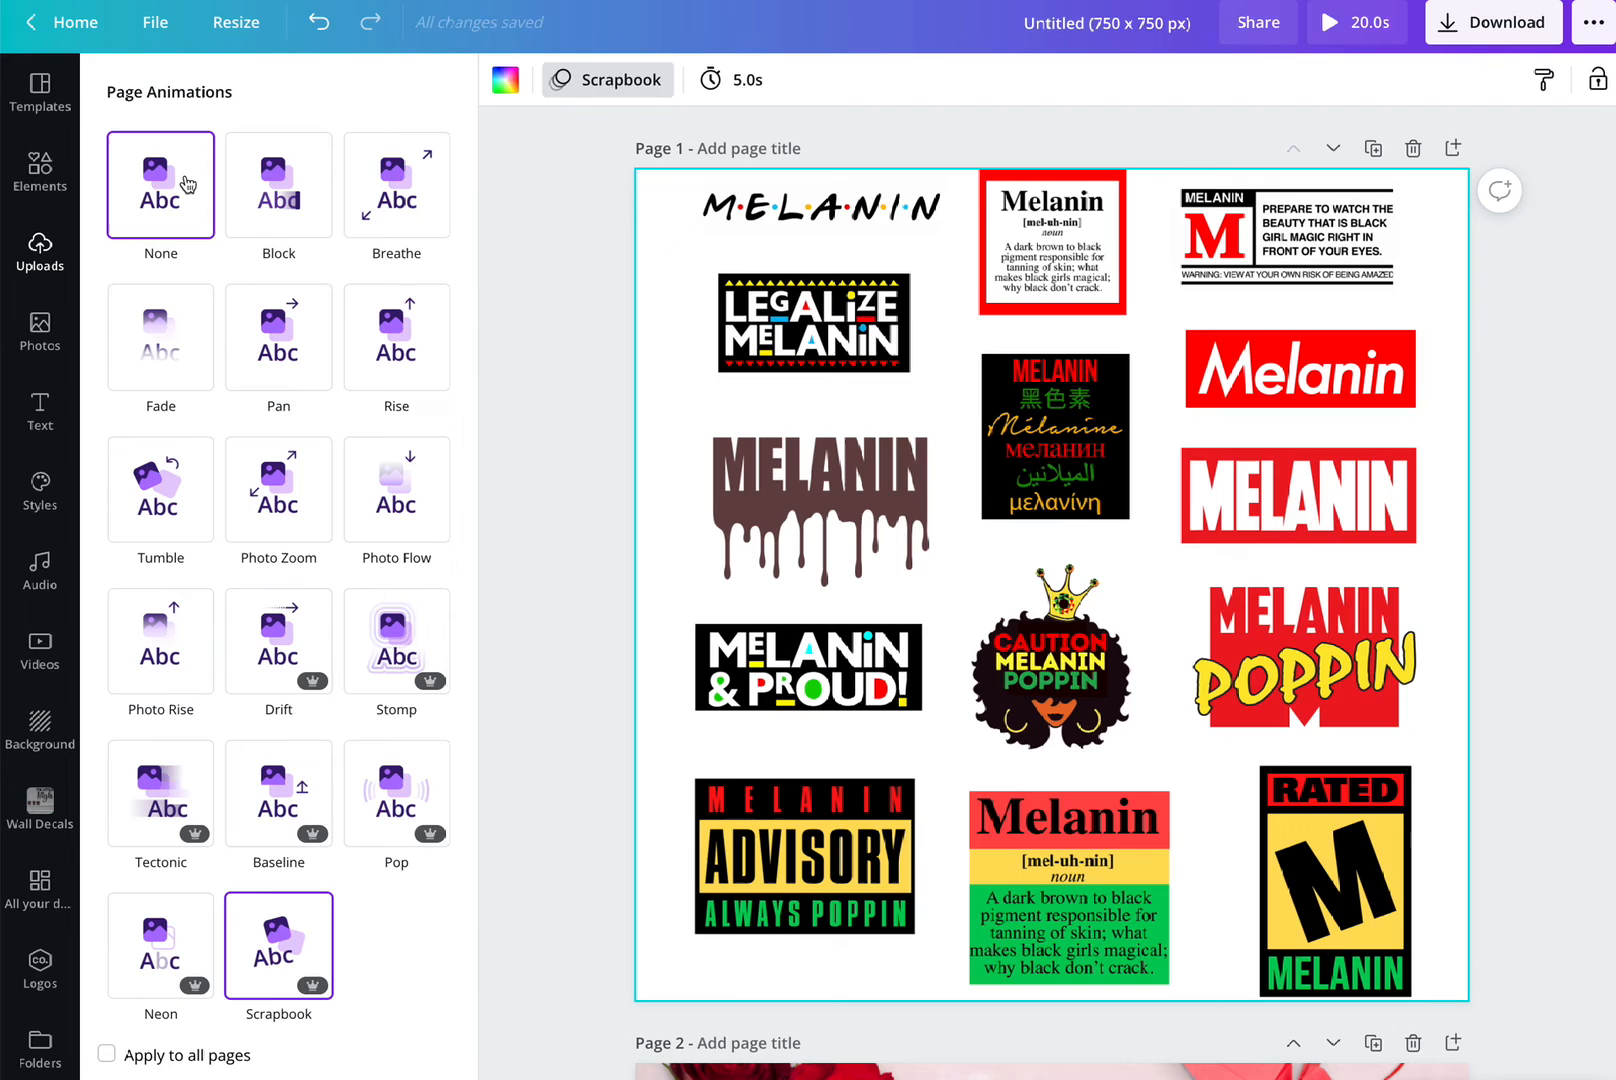
pyautogui.click(277, 189)
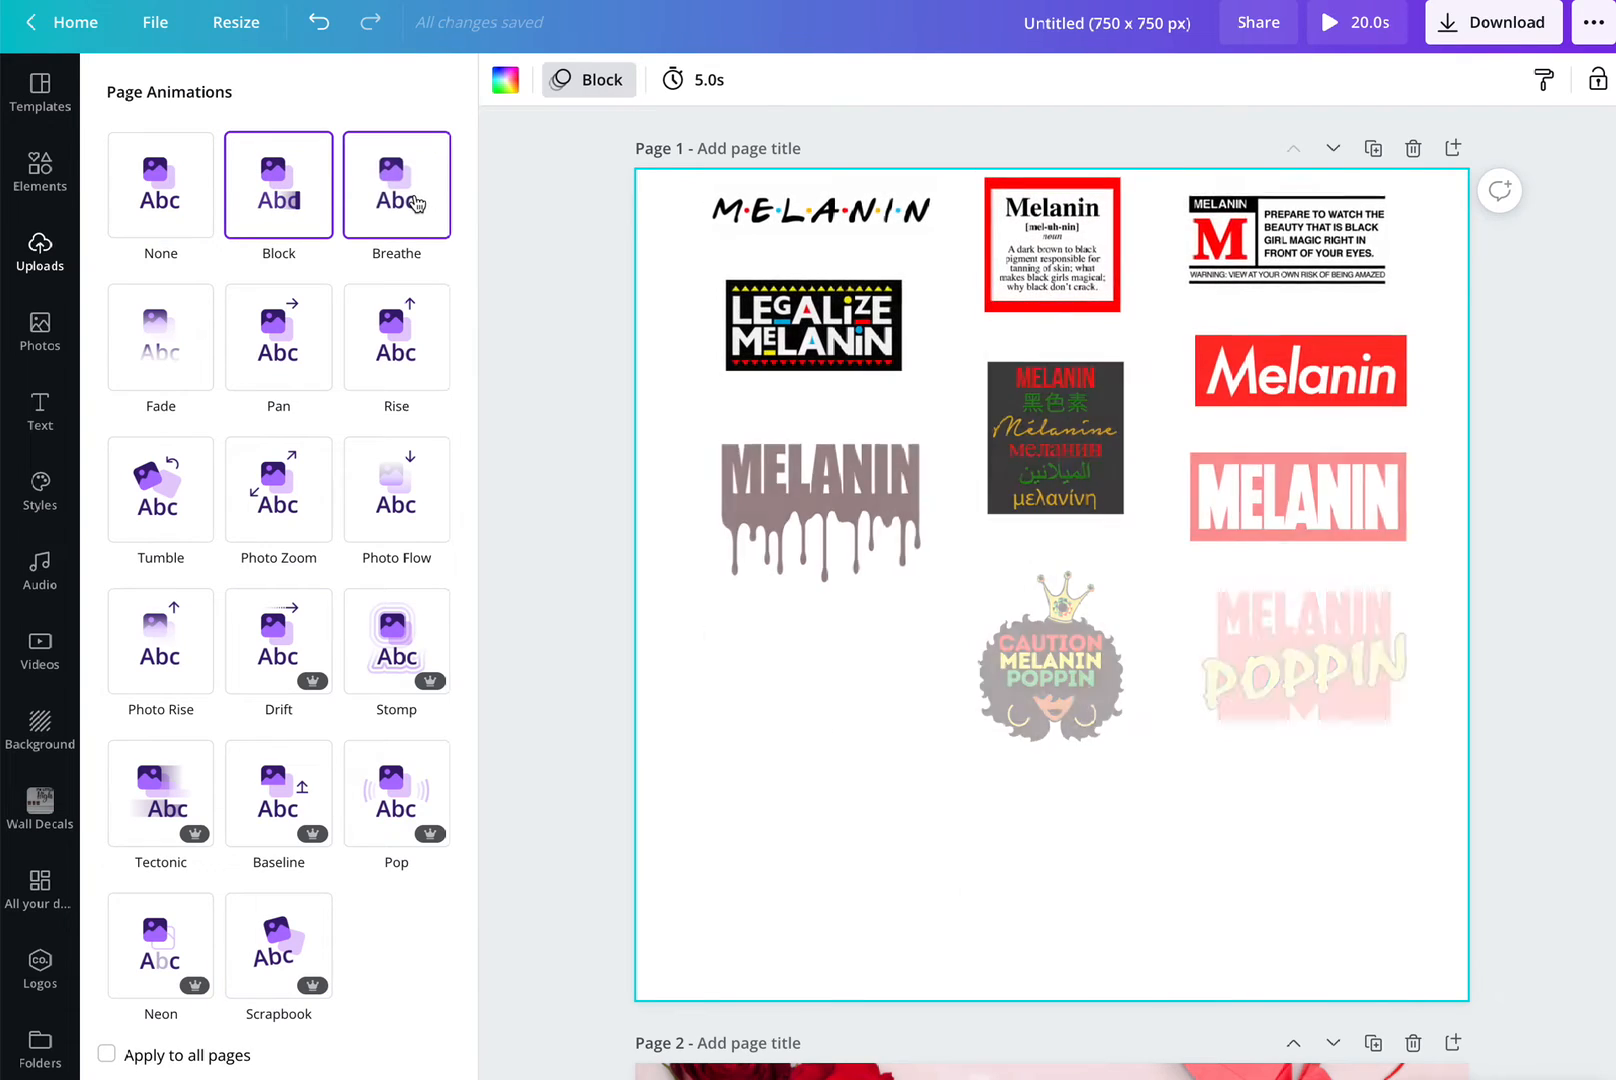
pyautogui.click(414, 202)
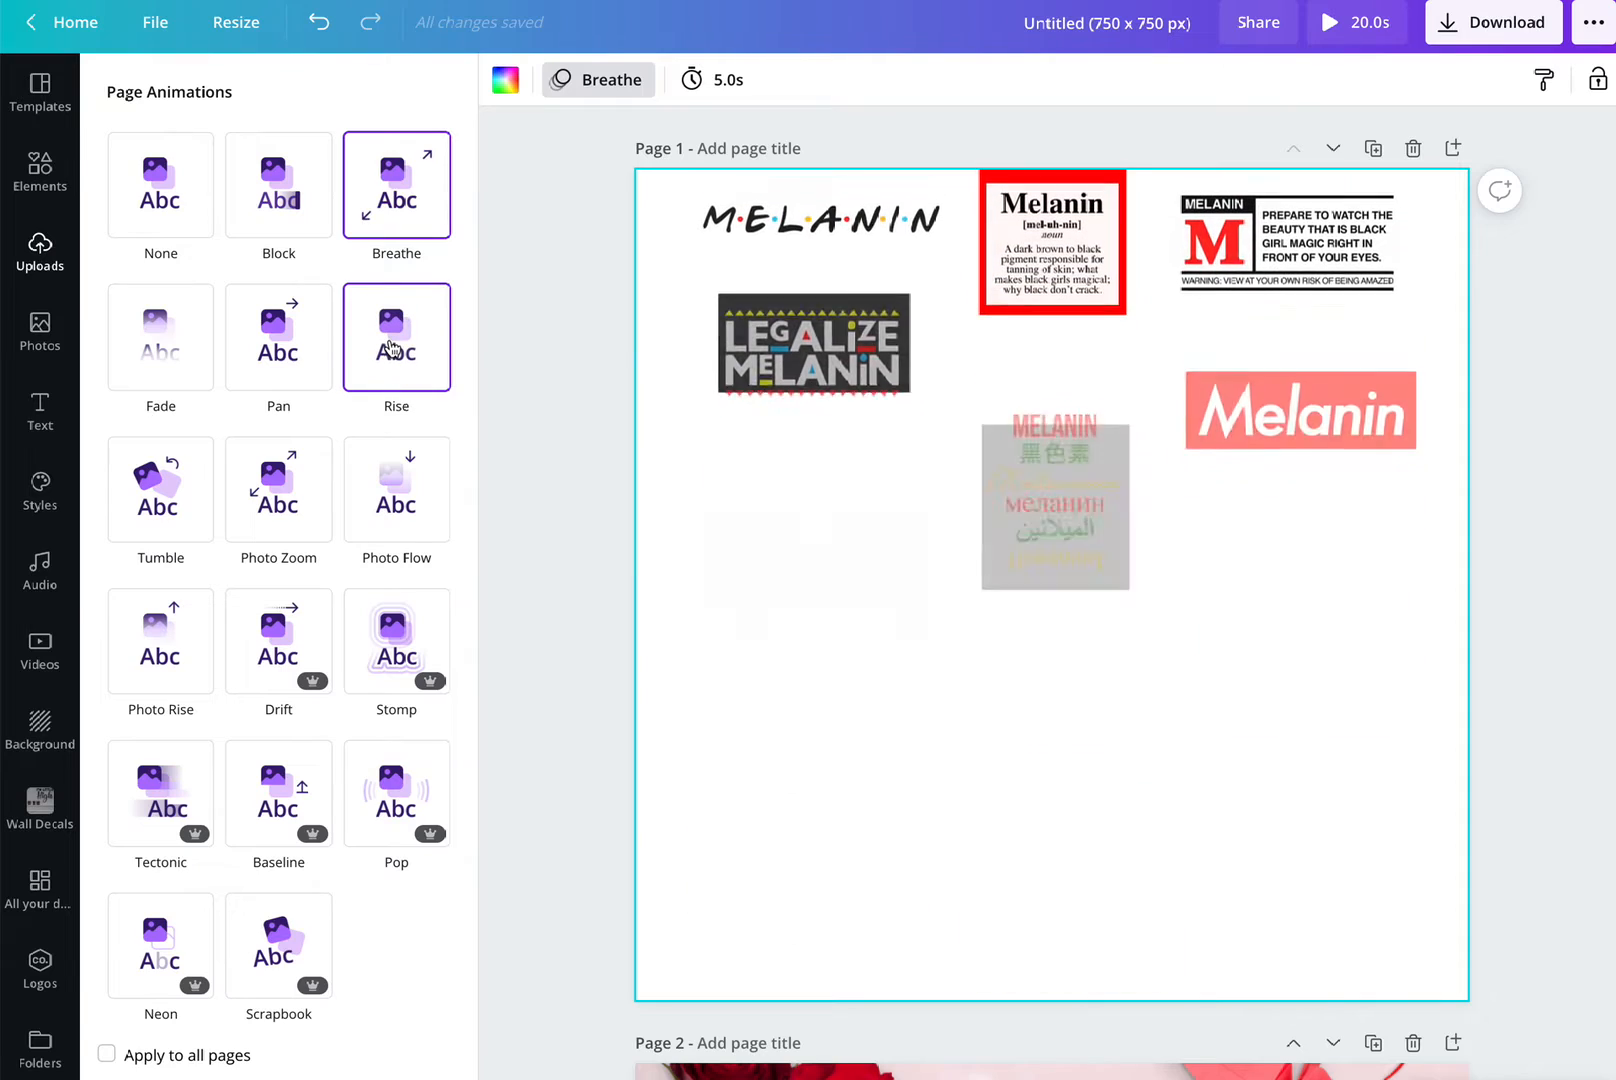
pyautogui.click(392, 349)
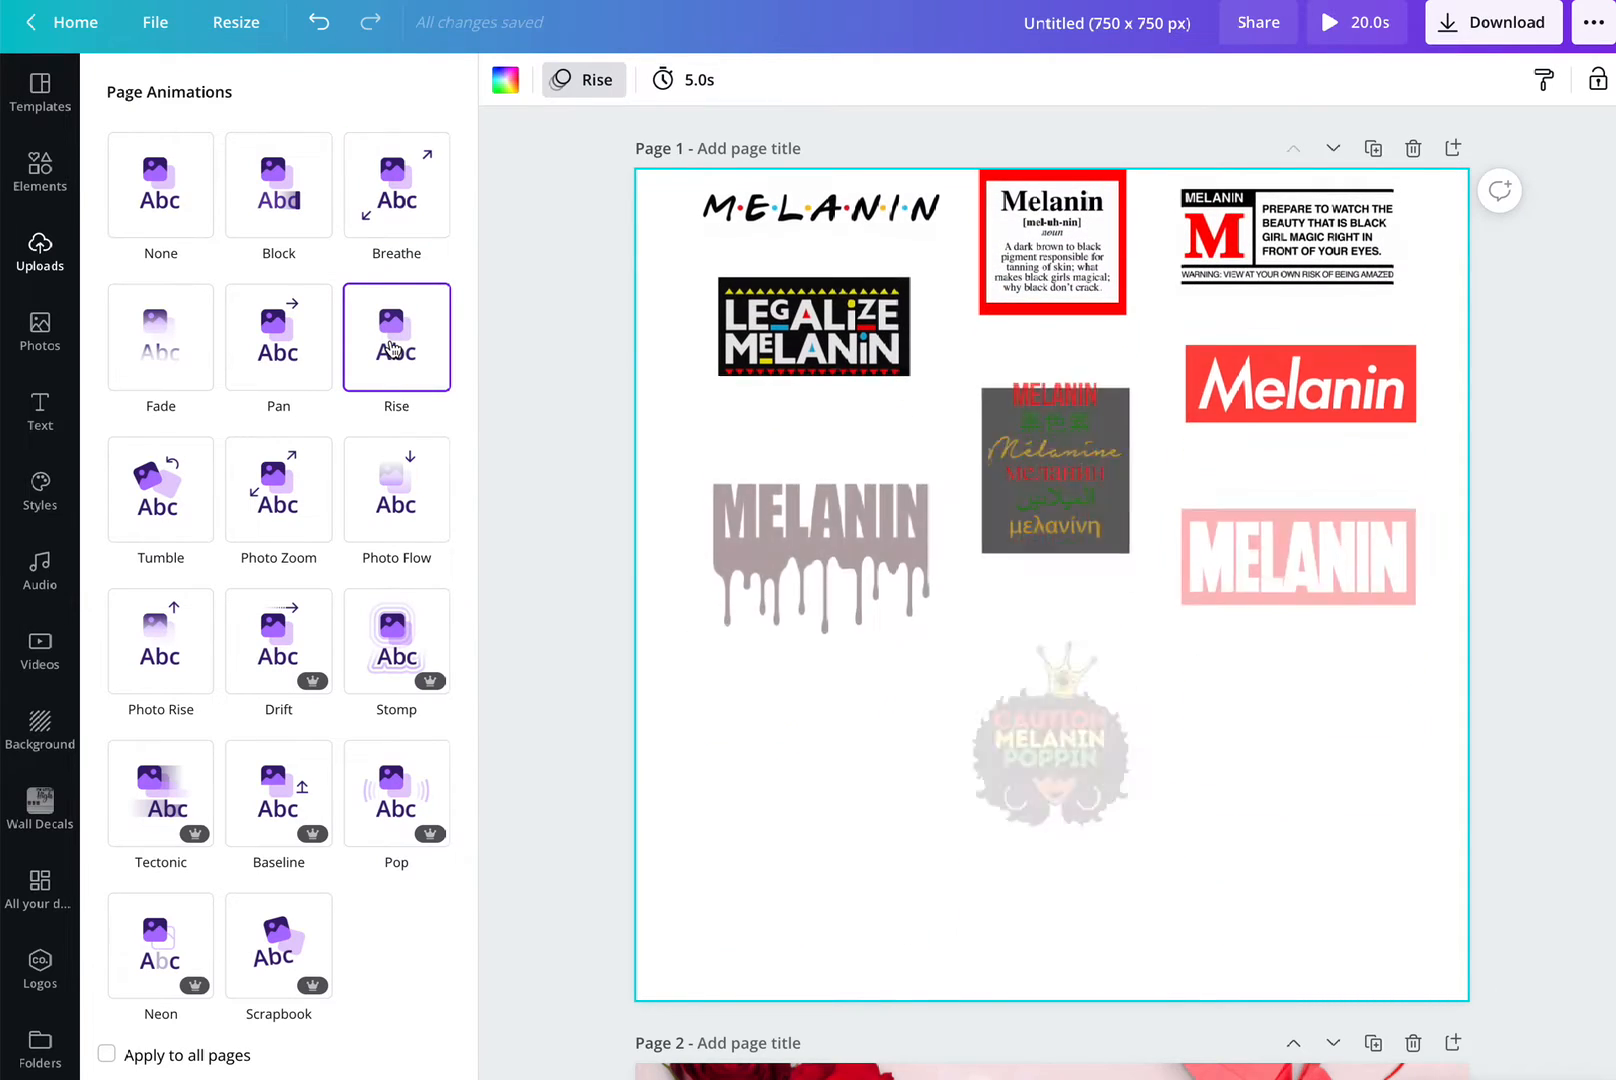
pyautogui.click(250, 356)
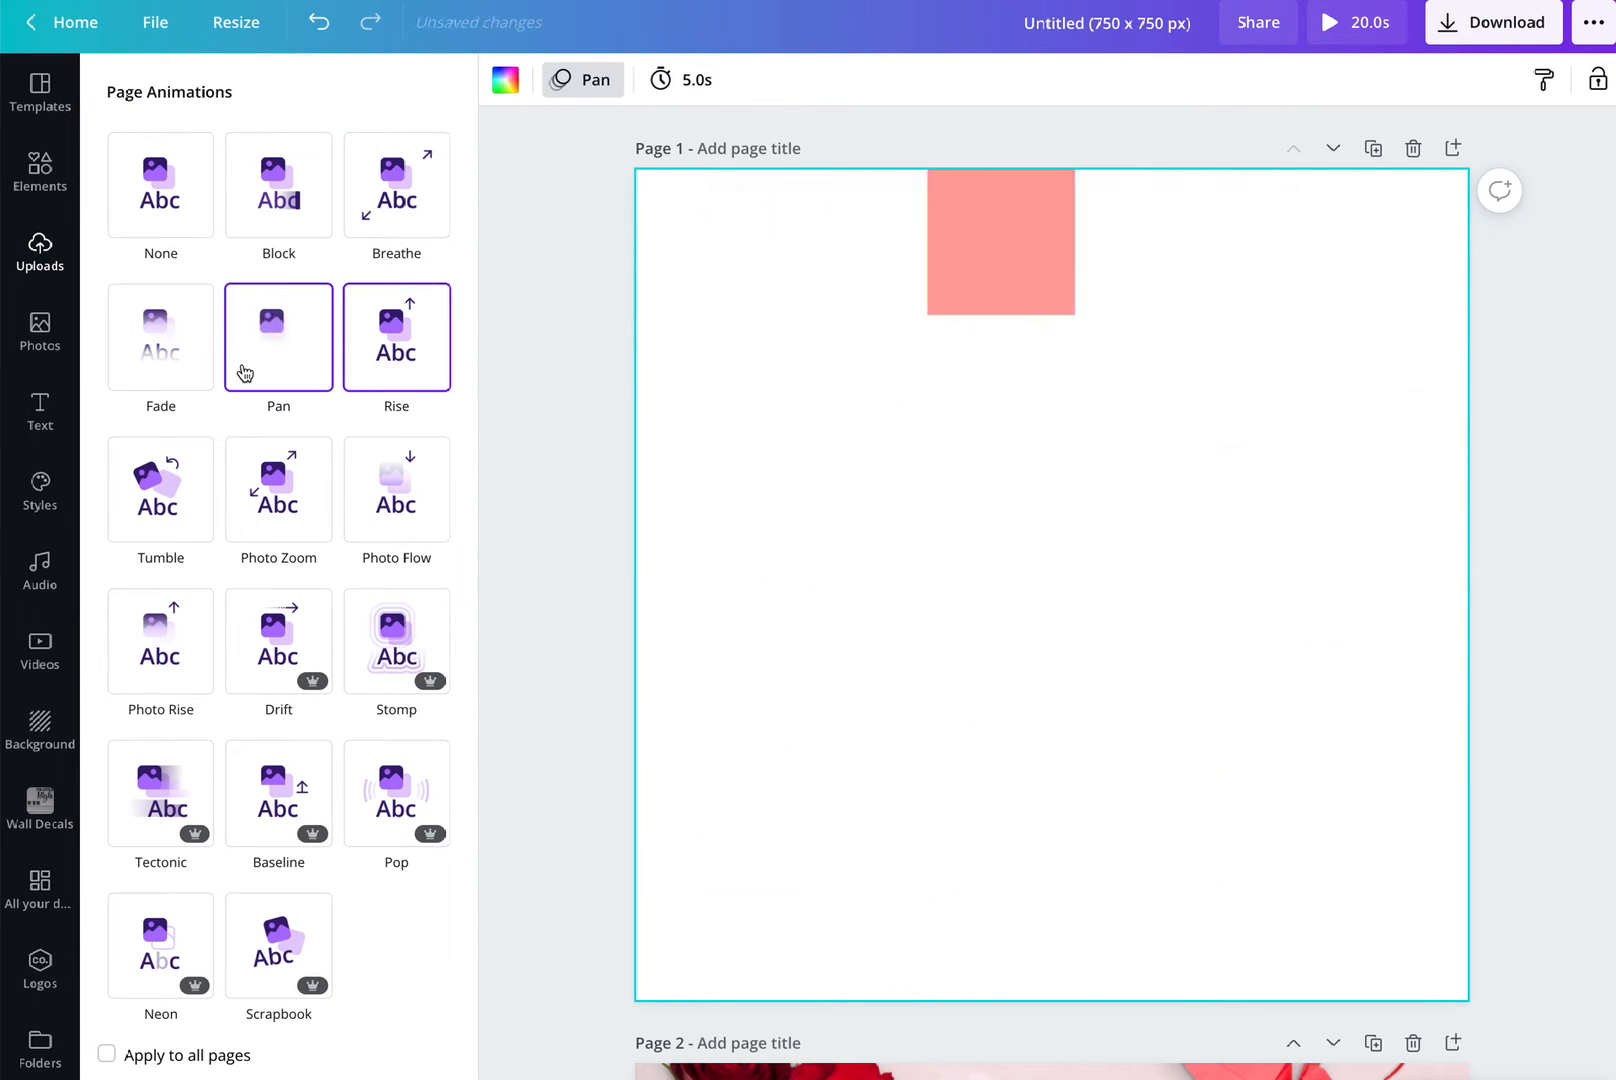
pyautogui.click(175, 369)
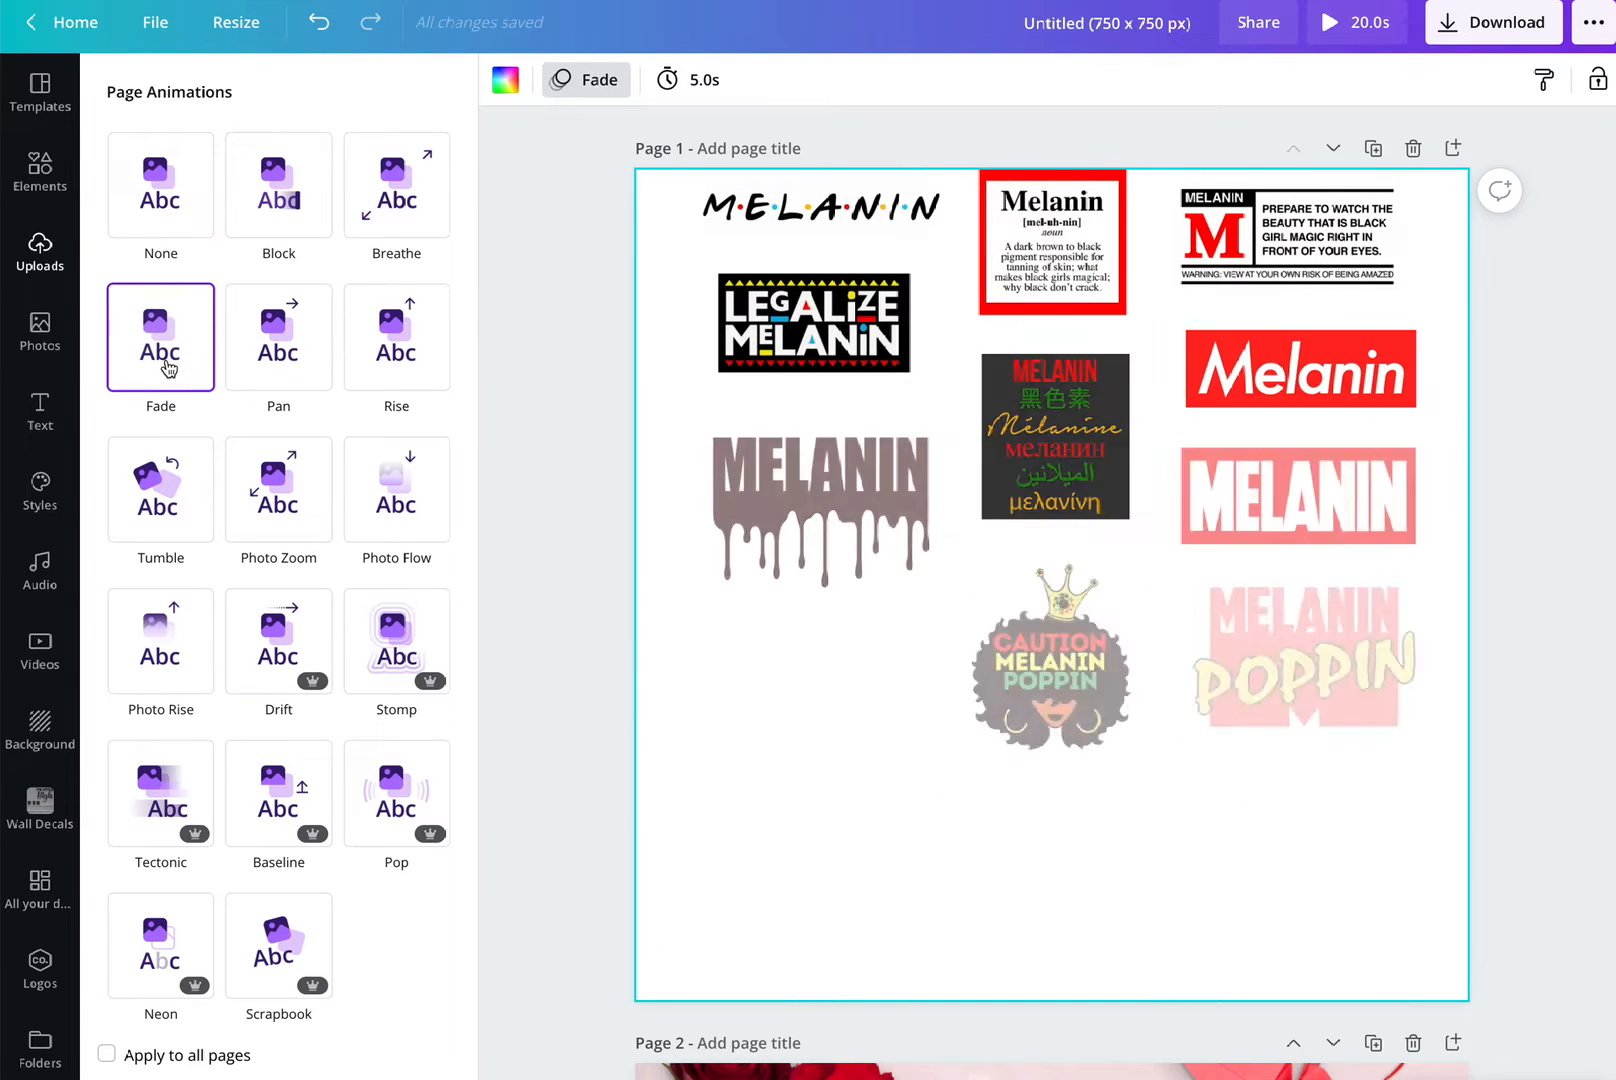
# Compare Scrapbook with the Stomp, Drift and Pop animations, and apply Scrapbook to page 1.
pyautogui.click(298, 915)
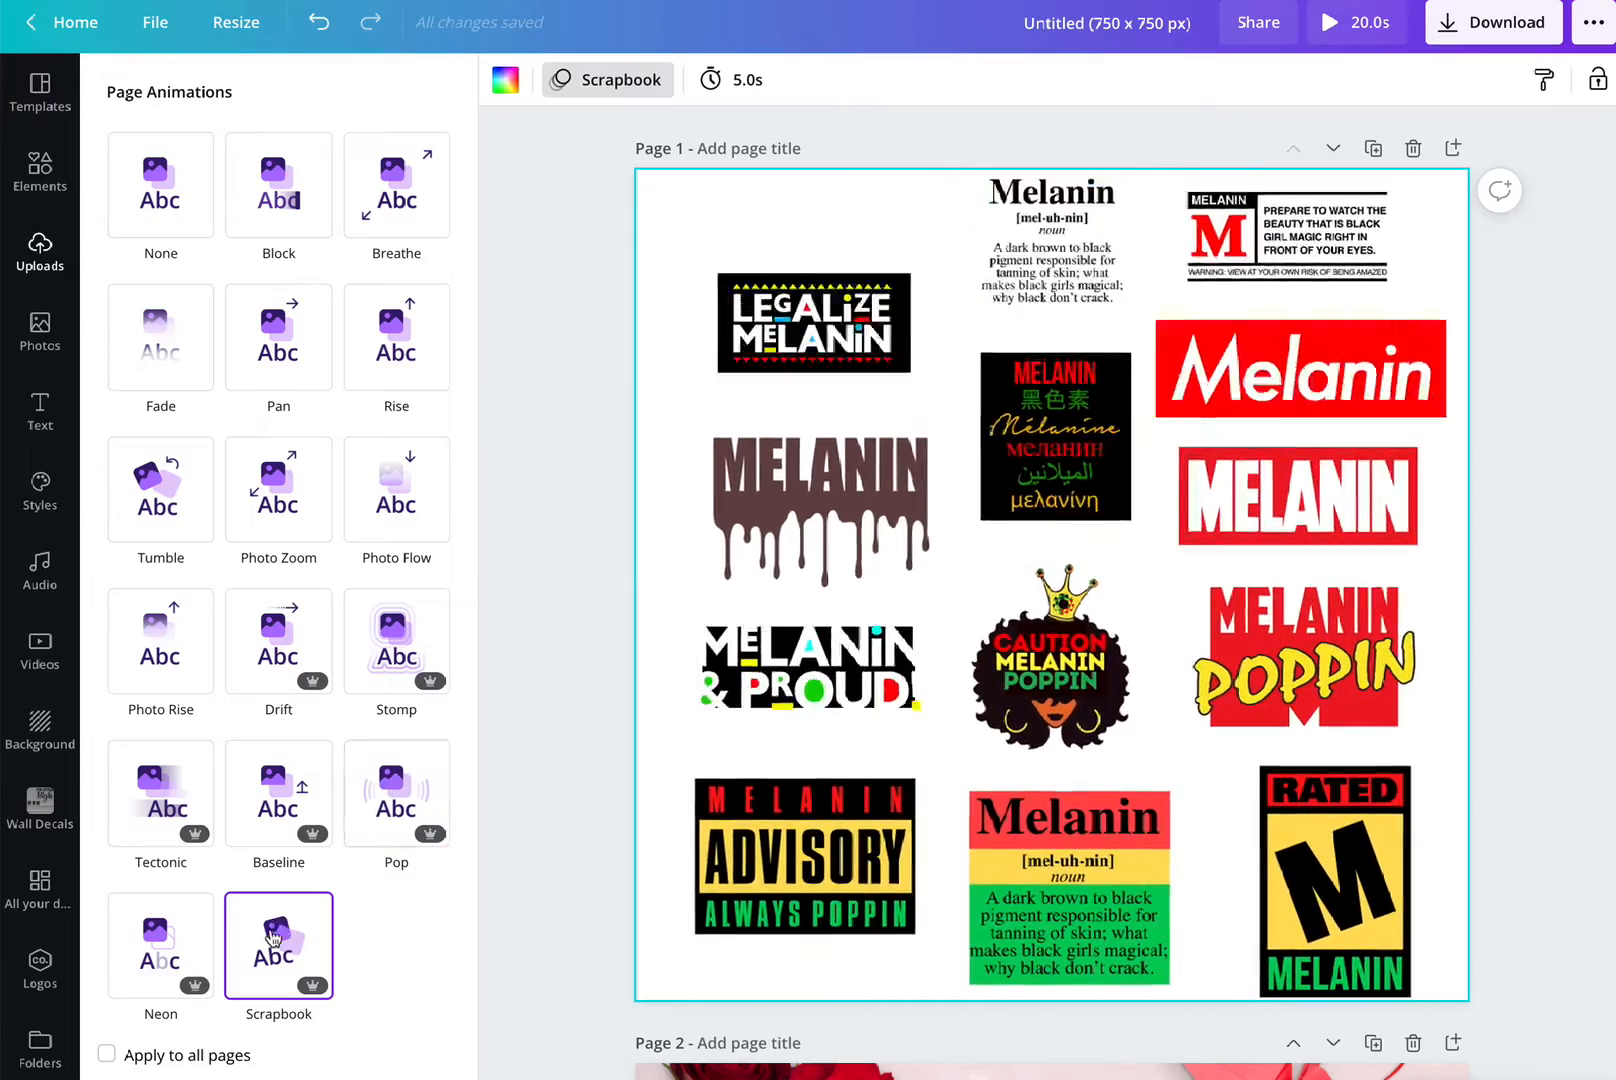
pyautogui.click(367, 690)
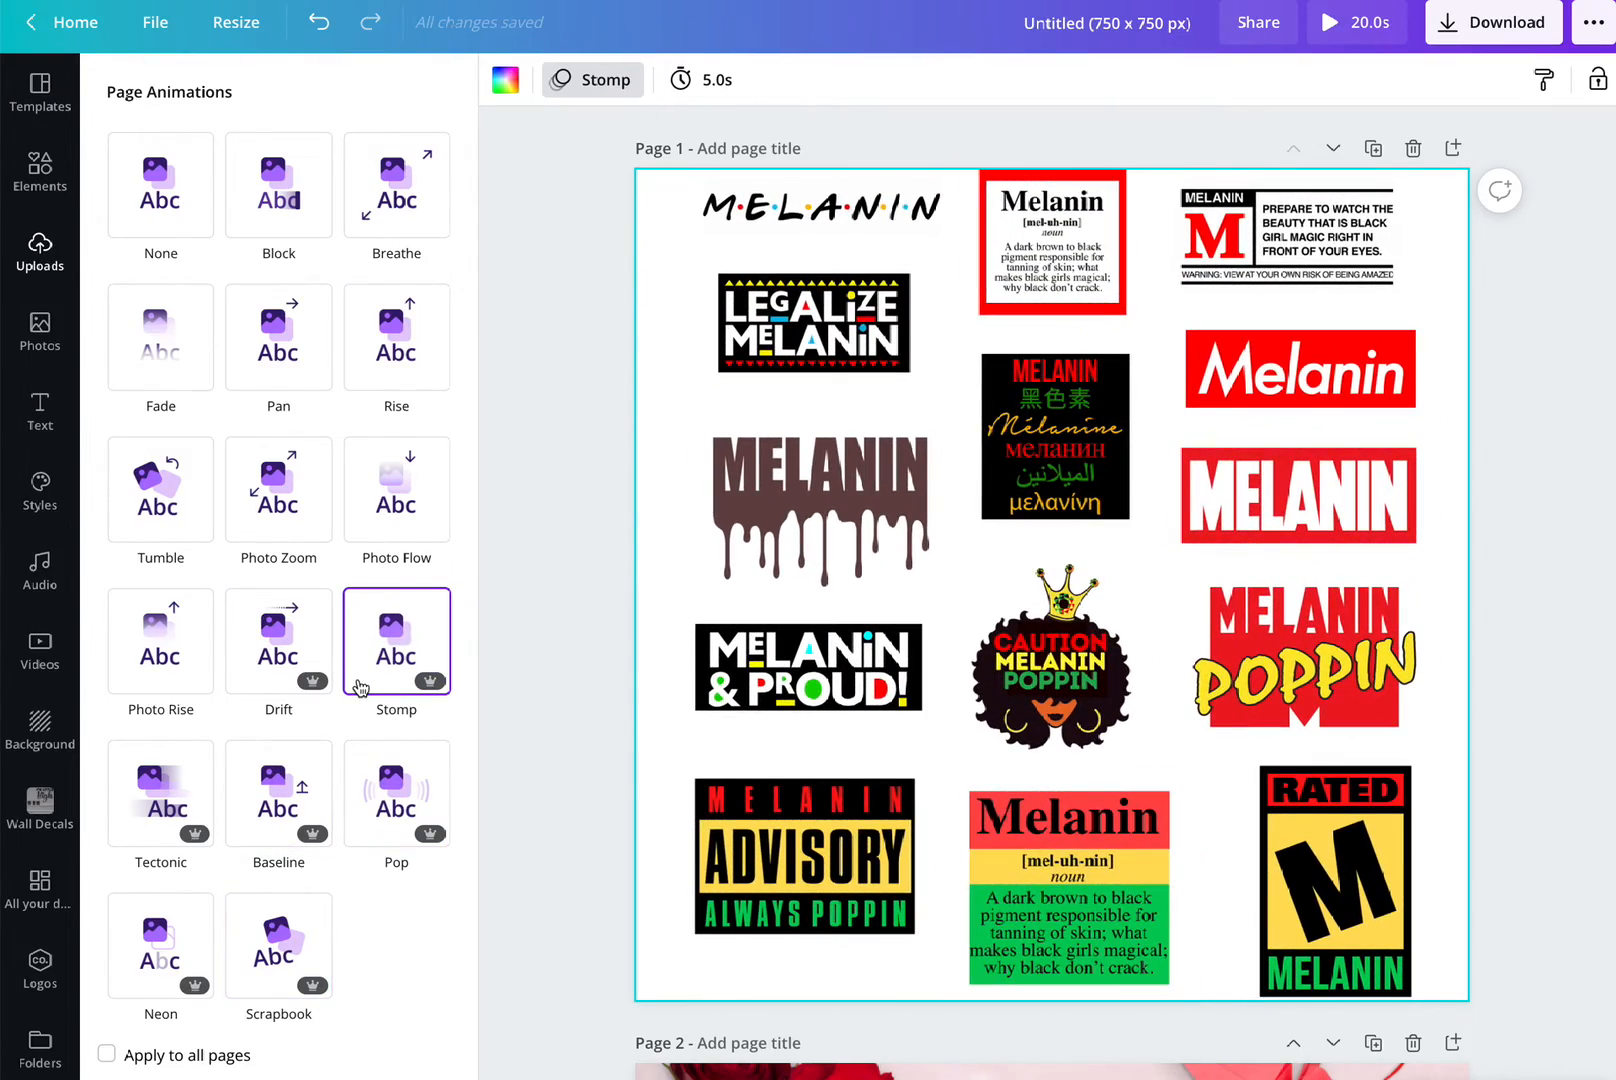
pyautogui.click(283, 663)
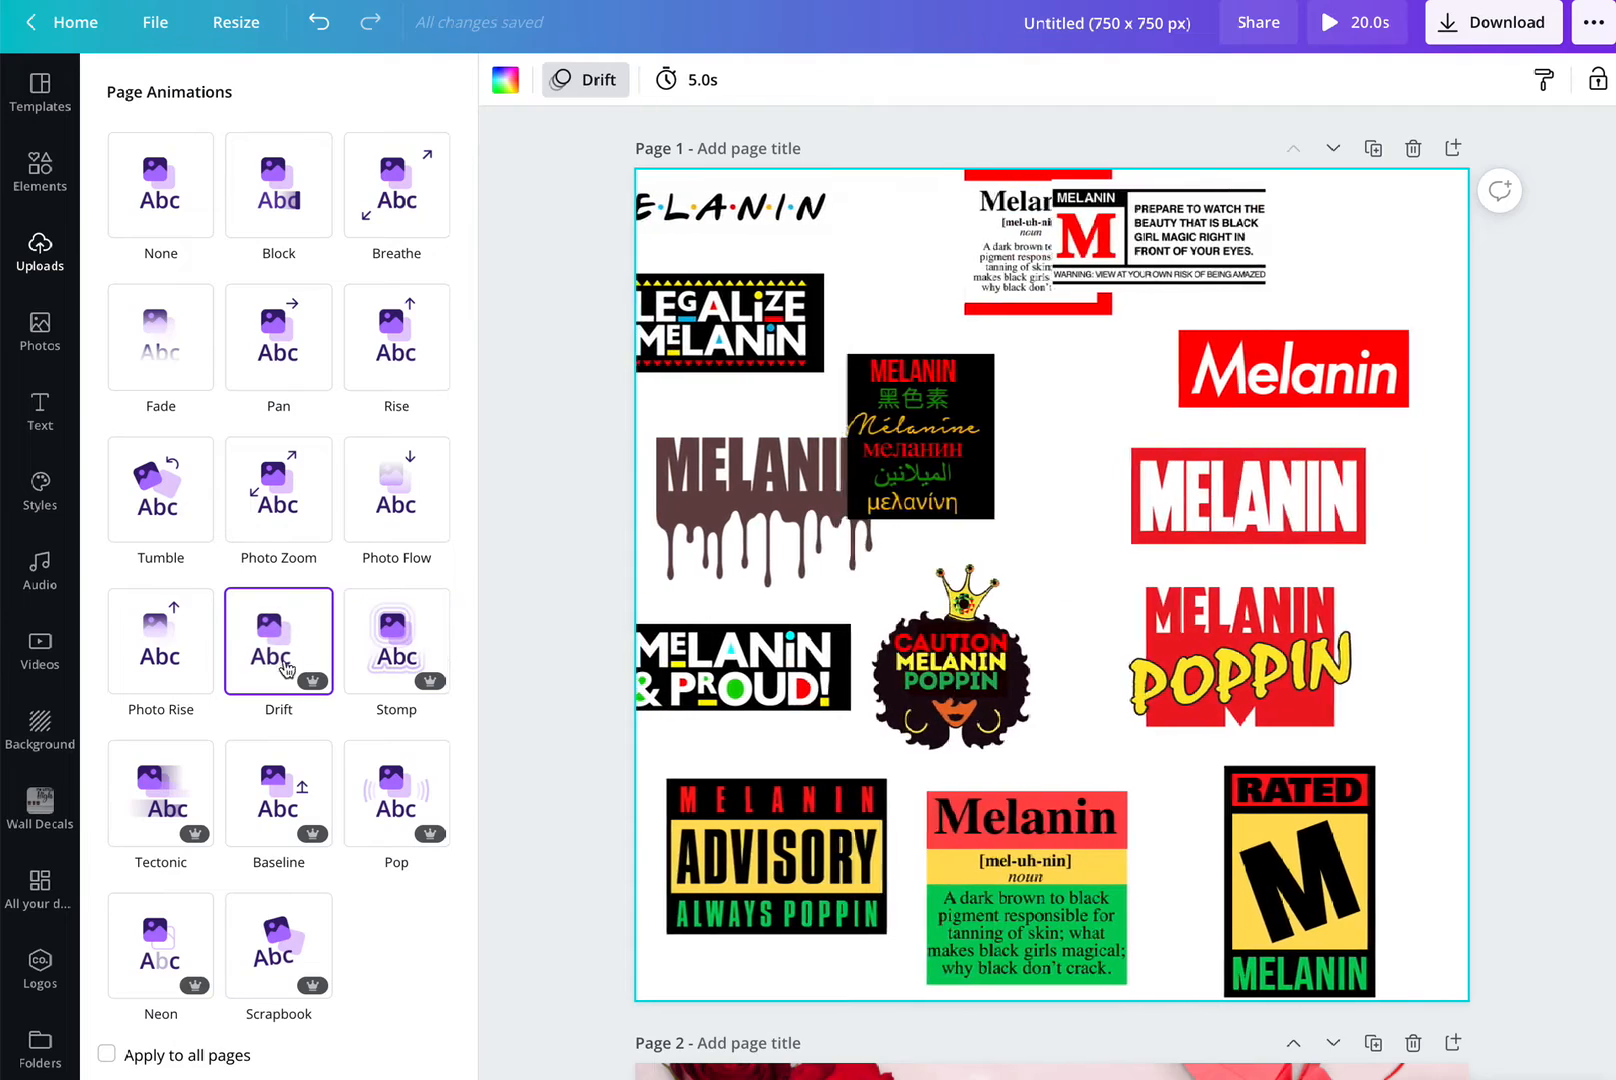
pyautogui.click(397, 795)
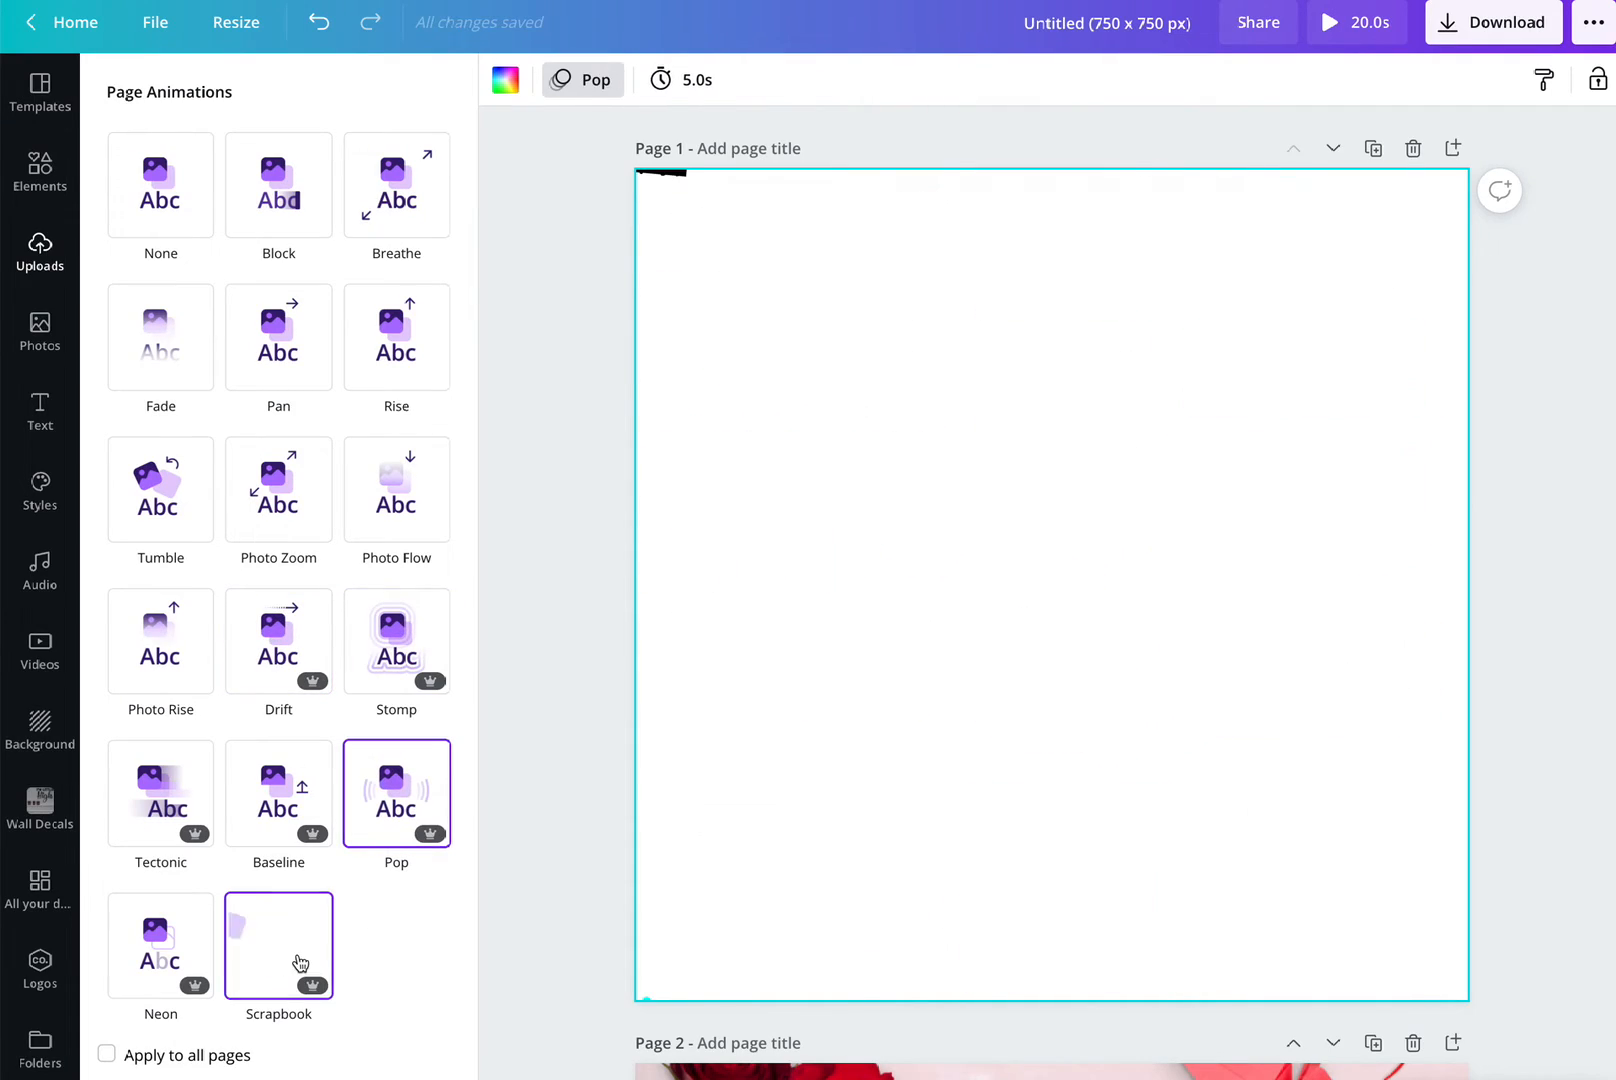
pyautogui.click(300, 963)
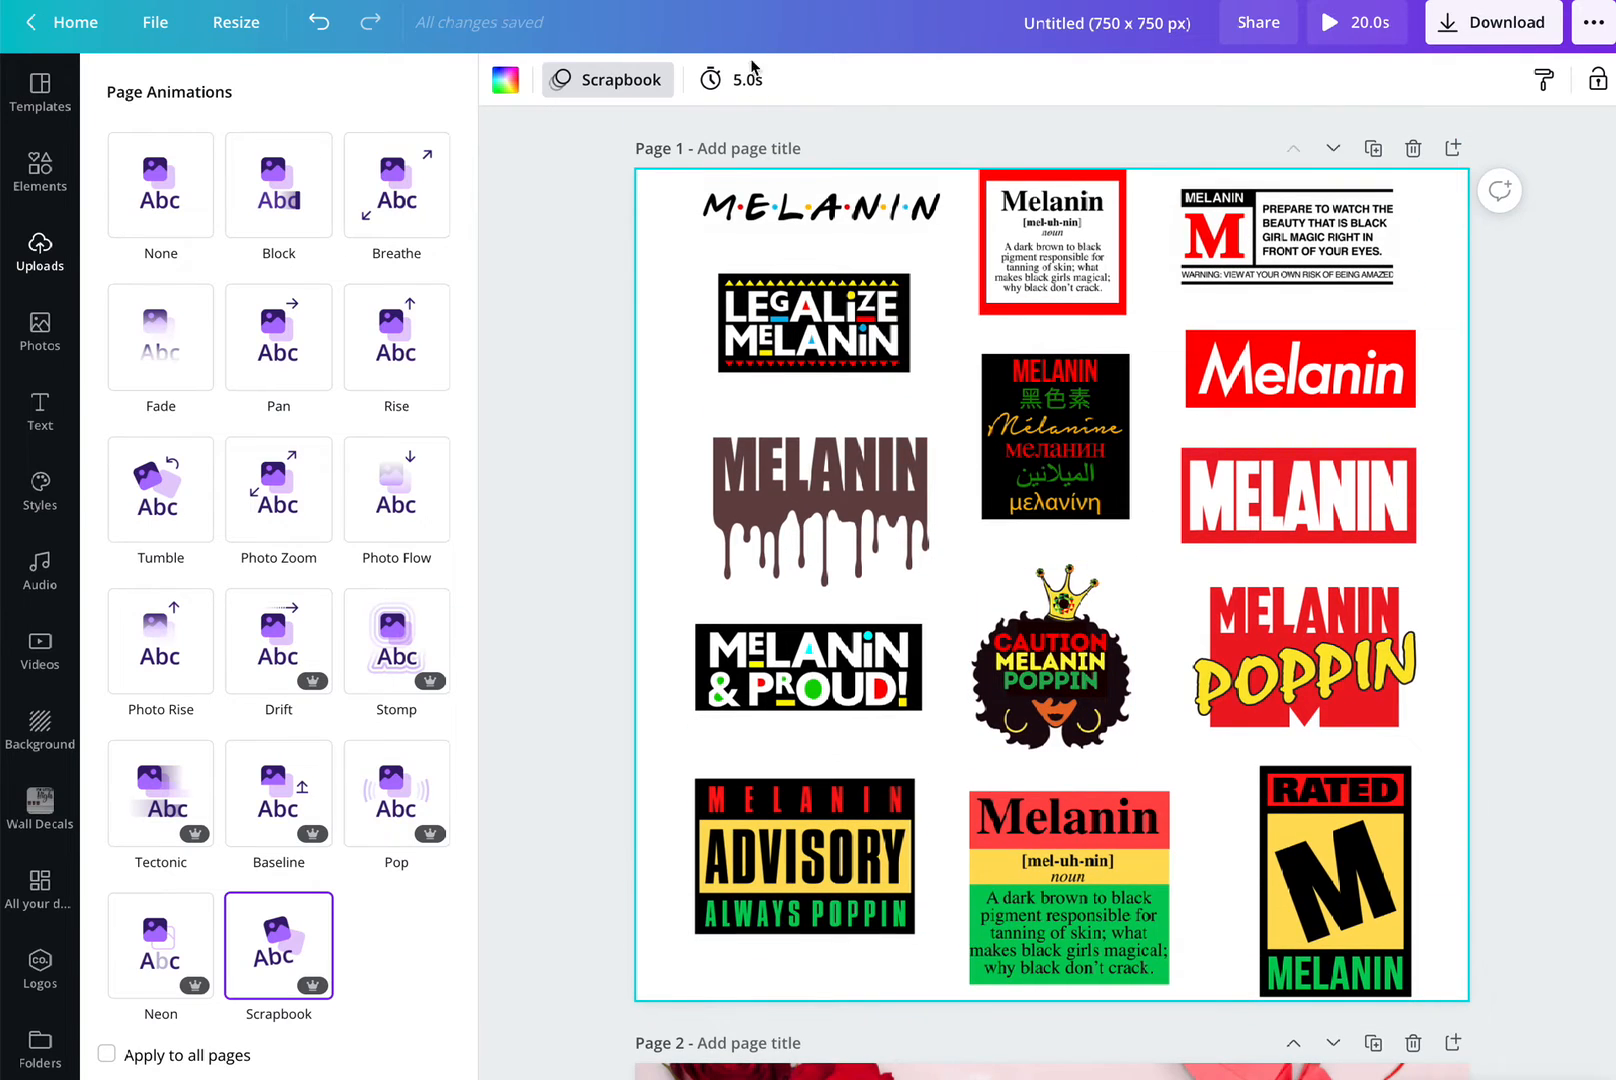
# Set the timing of page 1 and of page 2 to 2.0 seconds each.
pyautogui.click(749, 79)
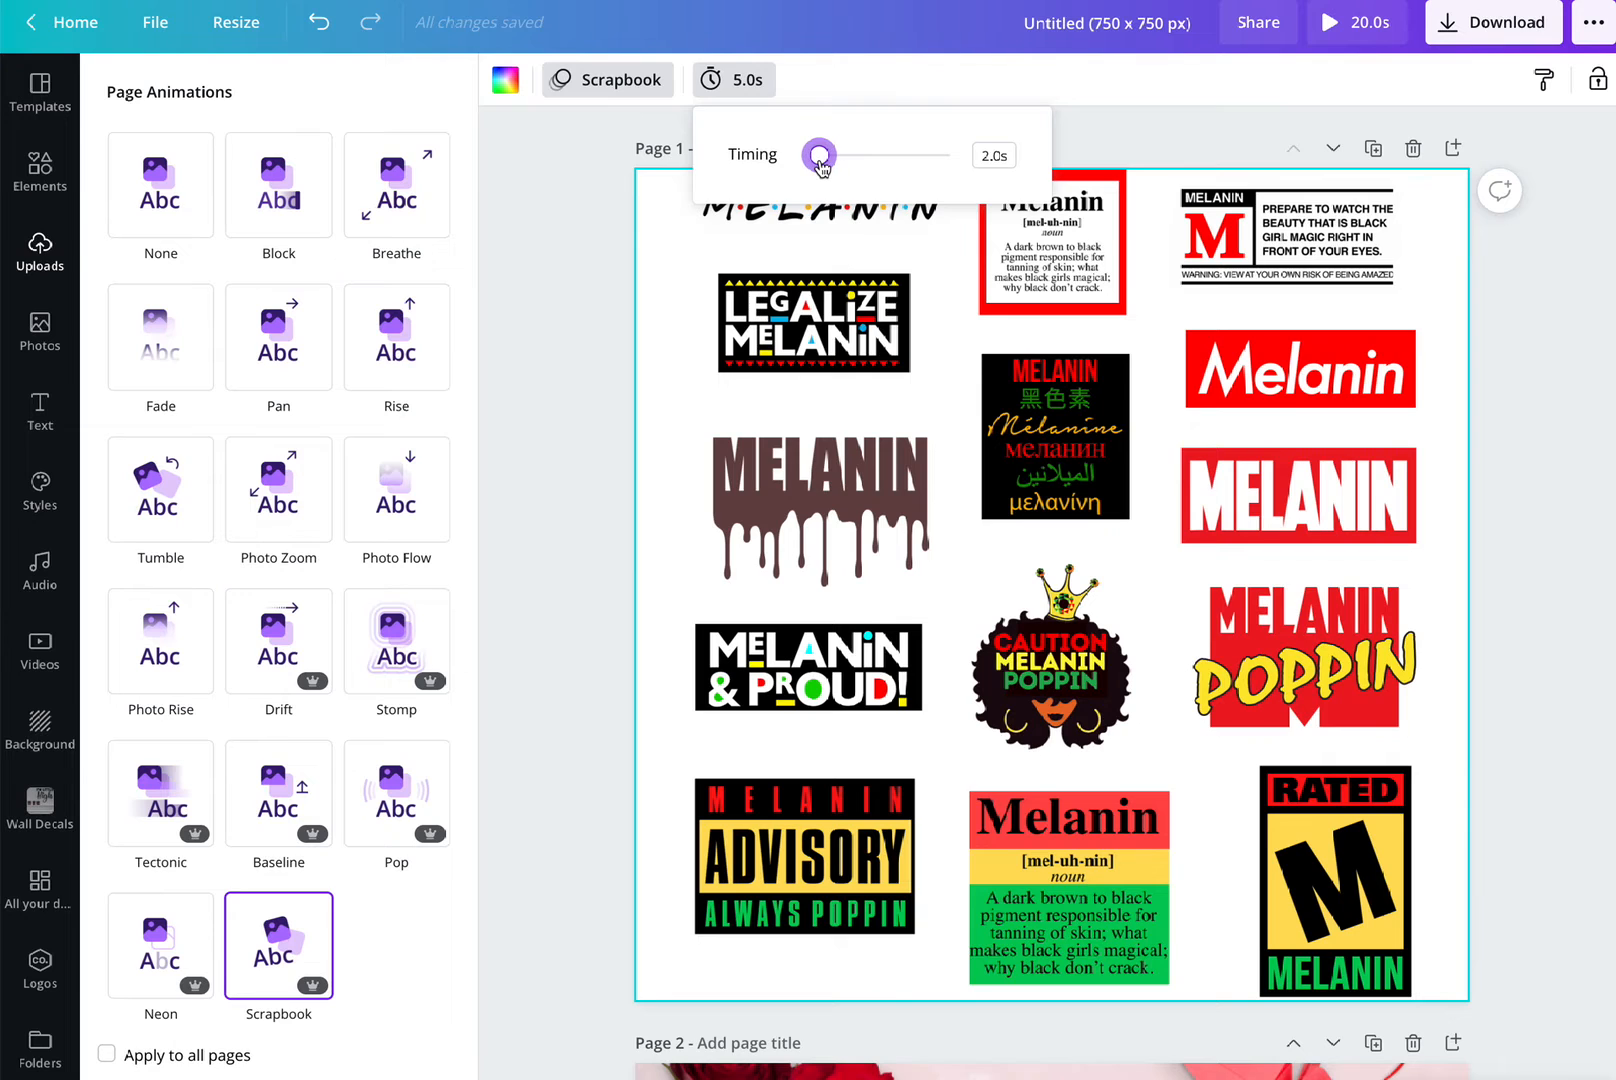
pyautogui.scroll(-9, 1010, 420)
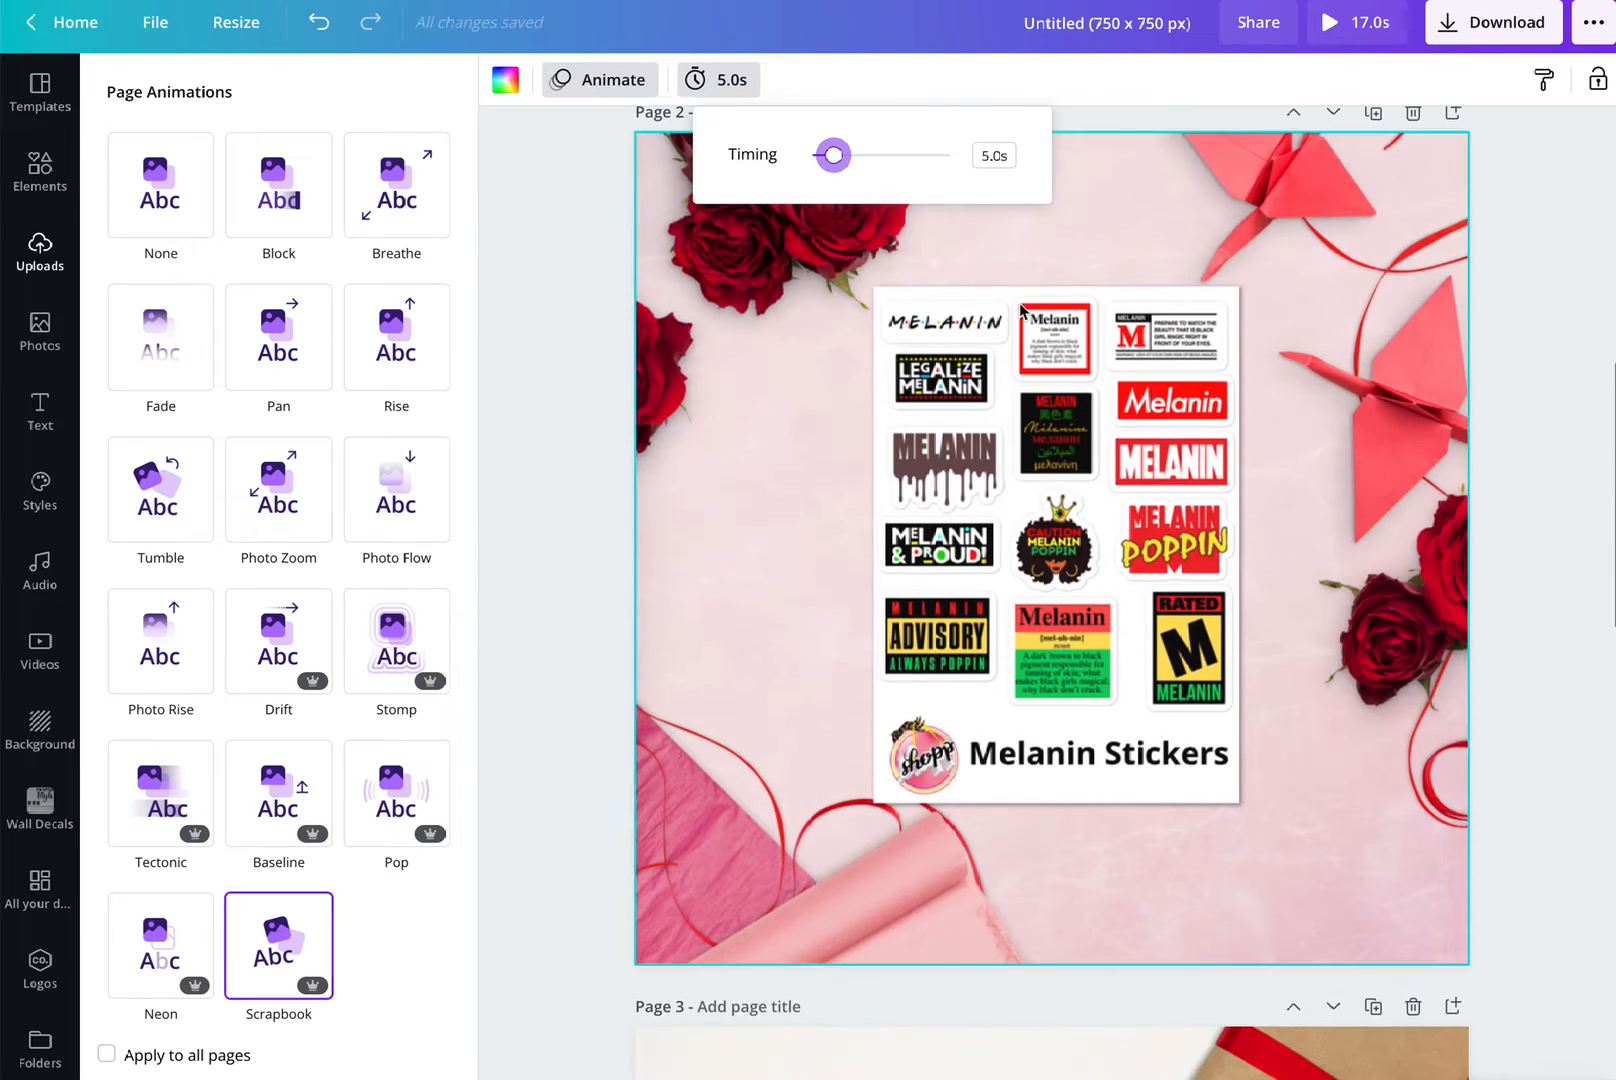
pyautogui.click(1195, 155)
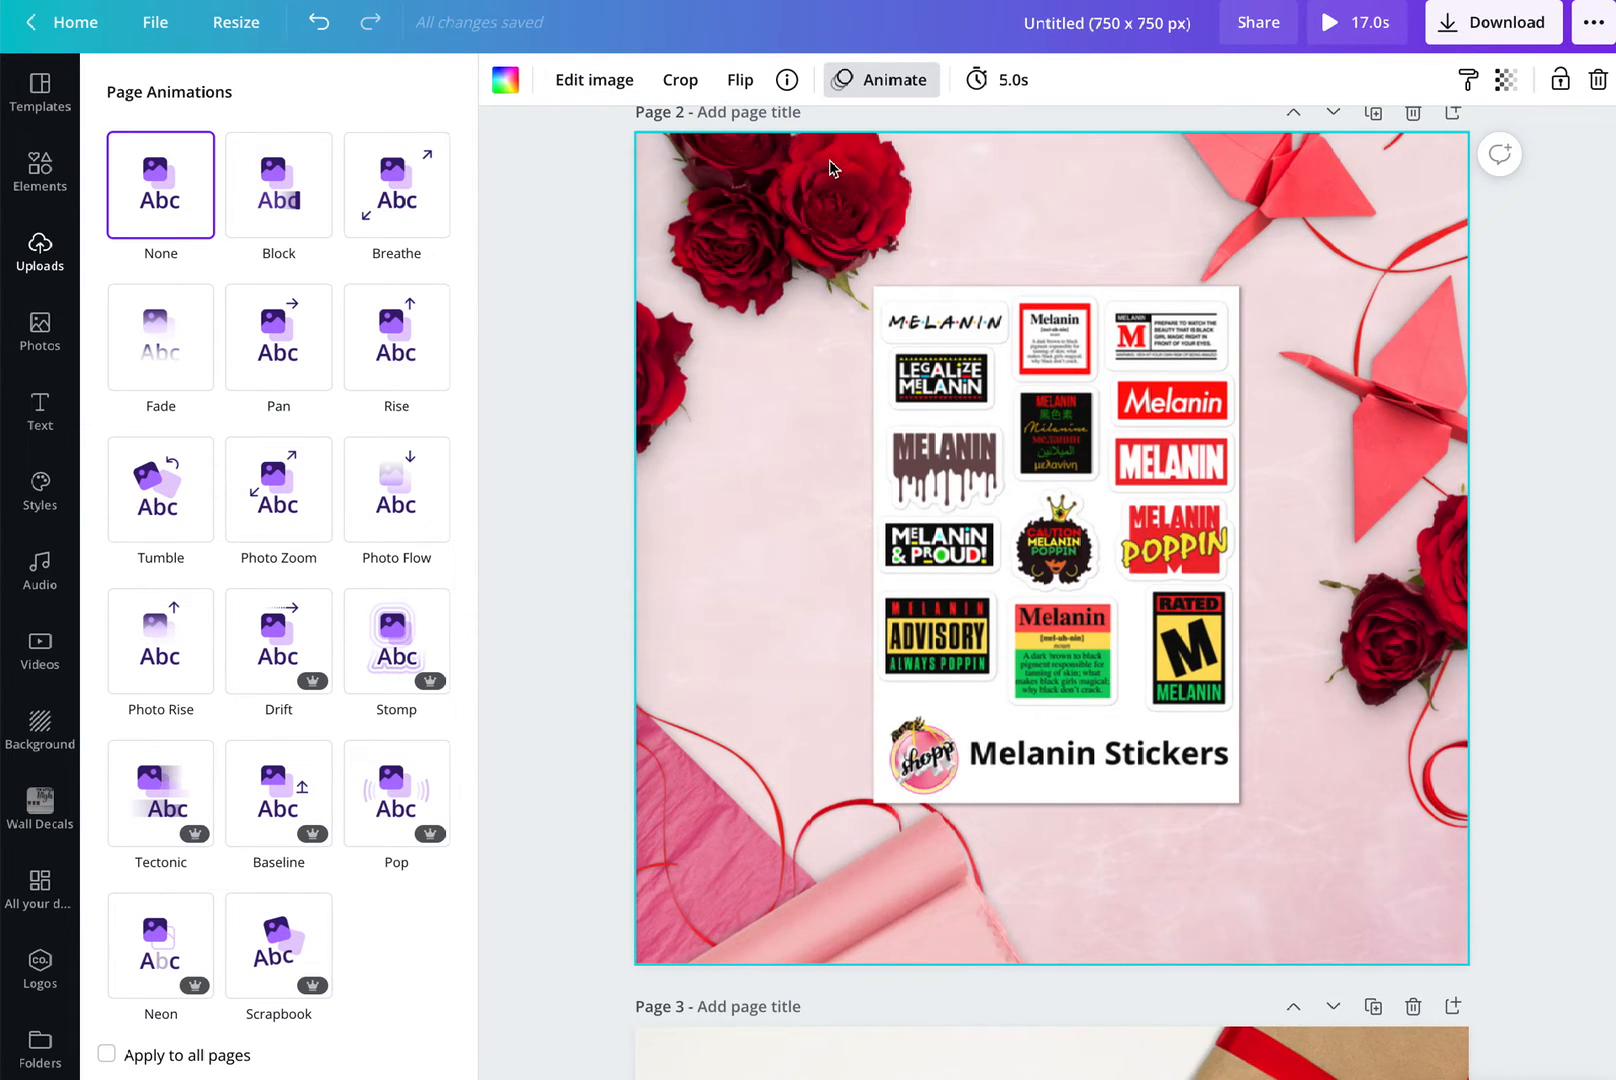
pyautogui.click(1014, 80)
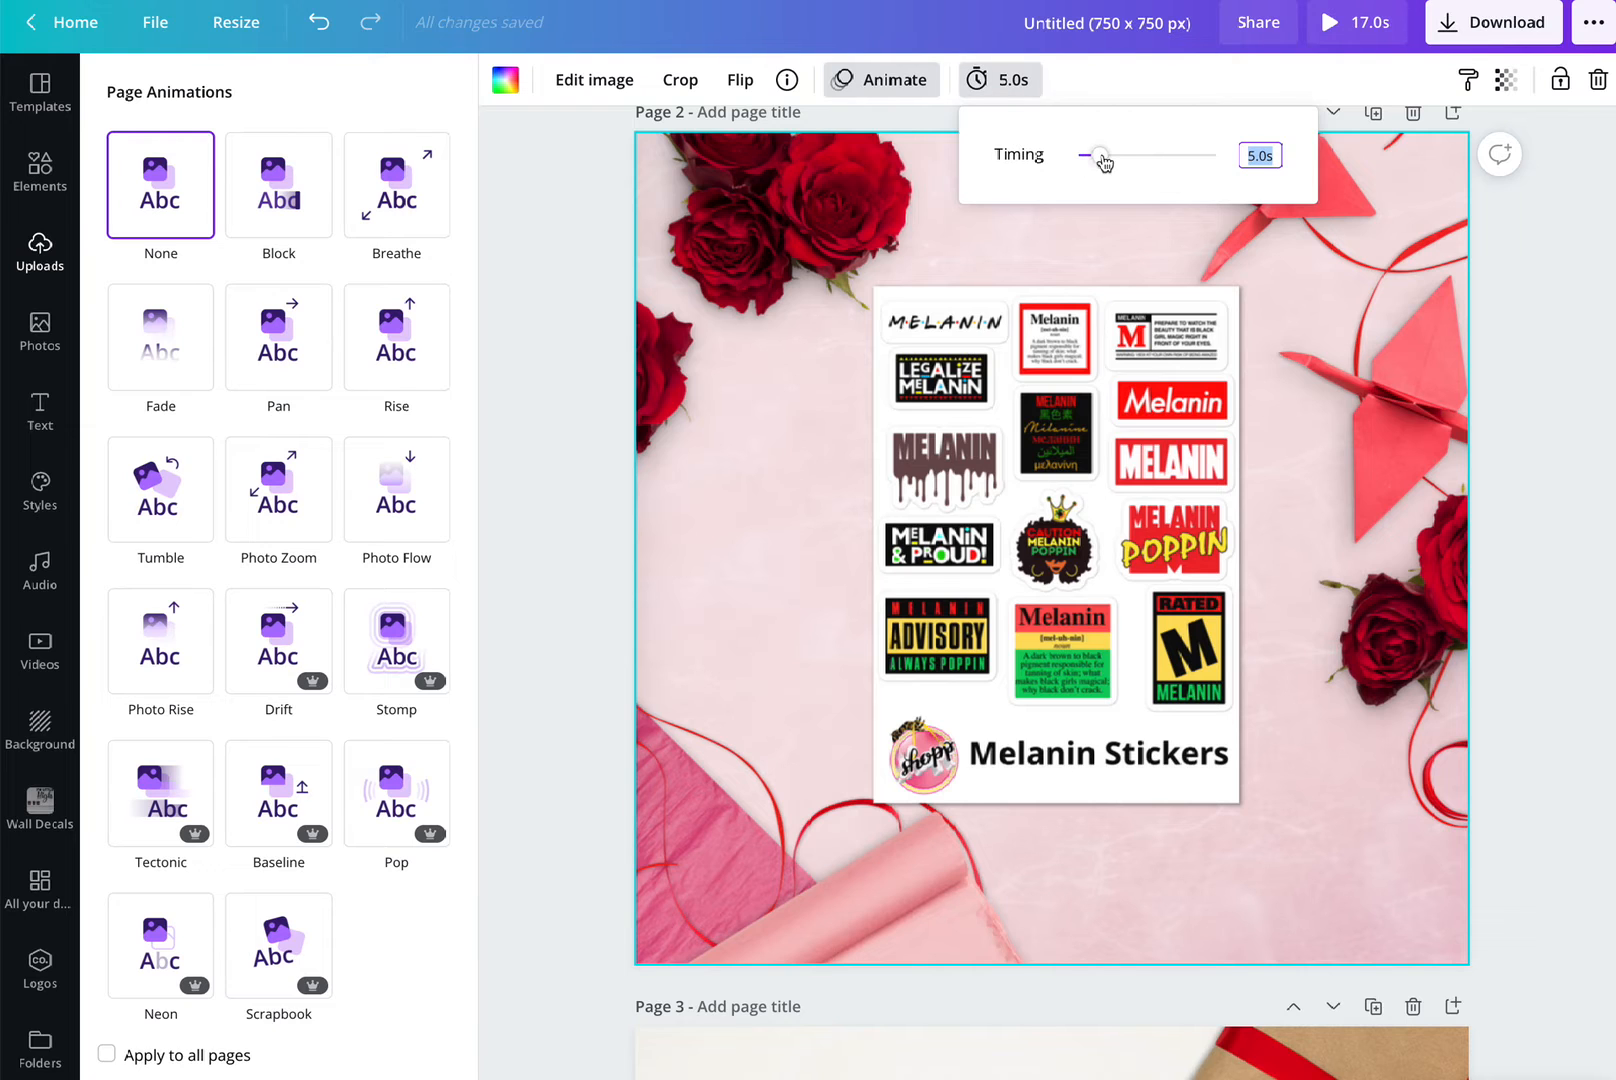
pyautogui.moveTo(1104, 163); pyautogui.dragTo(1091, 163)
pyautogui.moveTo(1088, 157); pyautogui.dragTo(1085, 156)
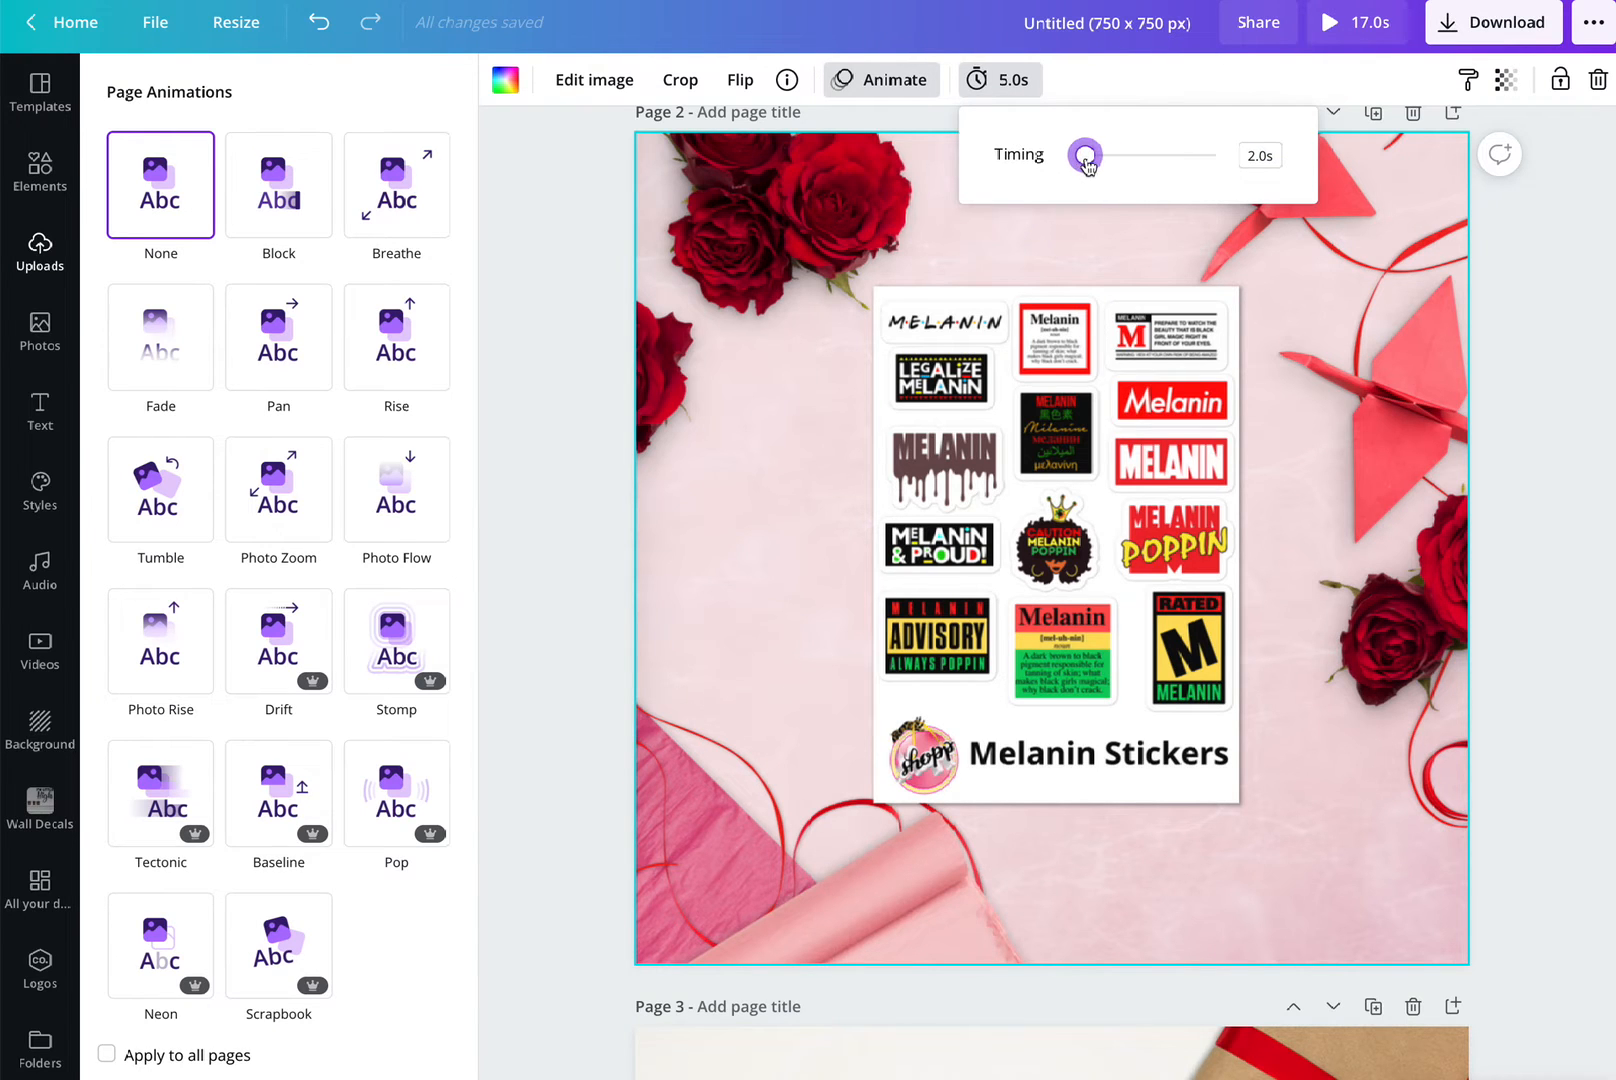
# Set the timing of page 3, the mockup with pine branches and a gift box, to 2.0 seconds.
pyautogui.scroll(-6, 990, 447)
pyautogui.scroll(-1, 990, 447)
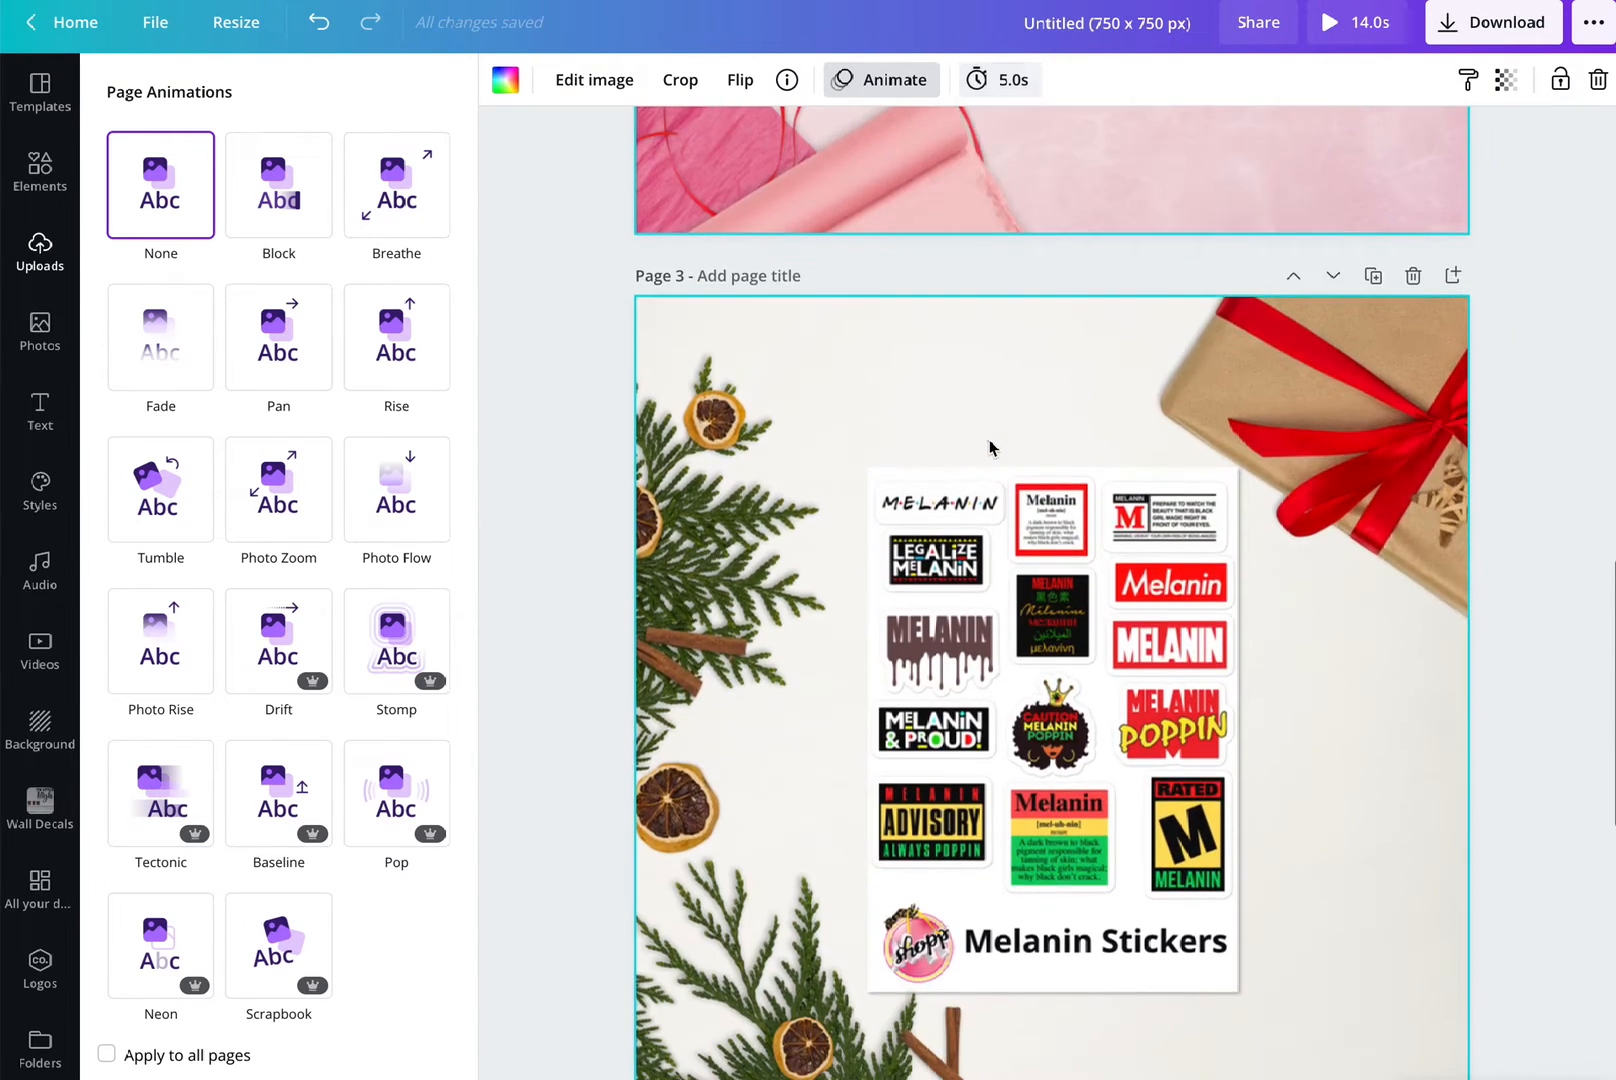
pyautogui.click(977, 88)
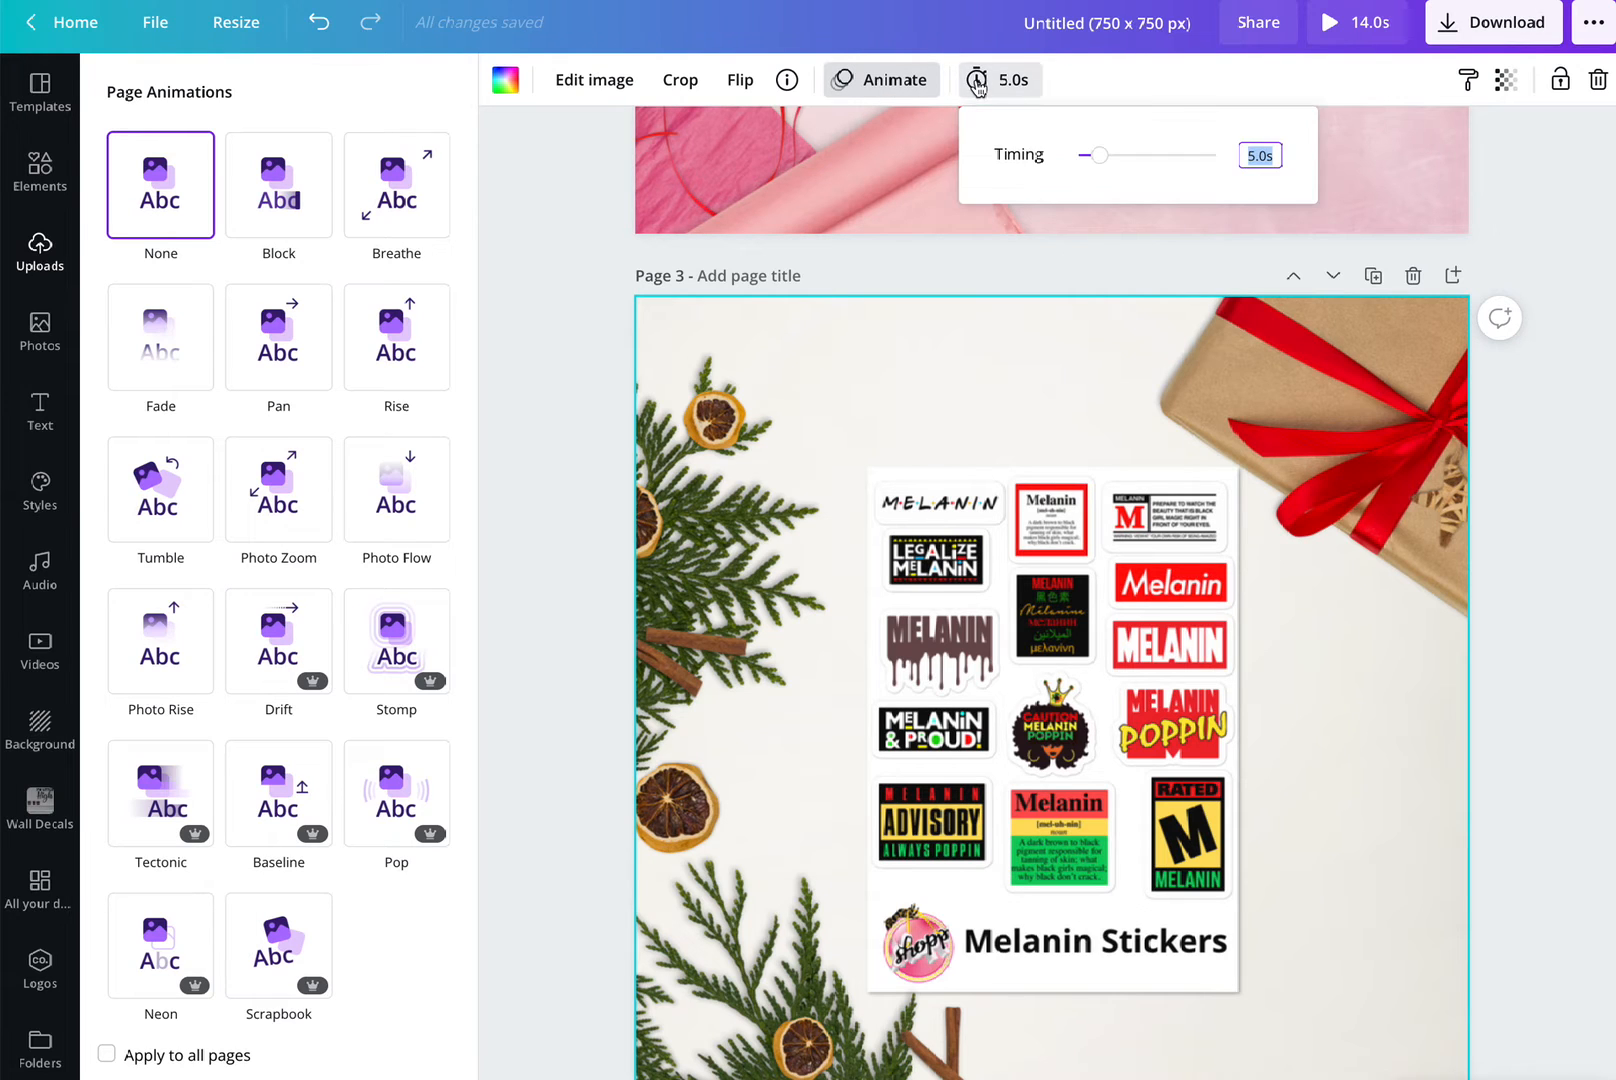
pyautogui.moveTo(1103, 165); pyautogui.dragTo(1089, 166)
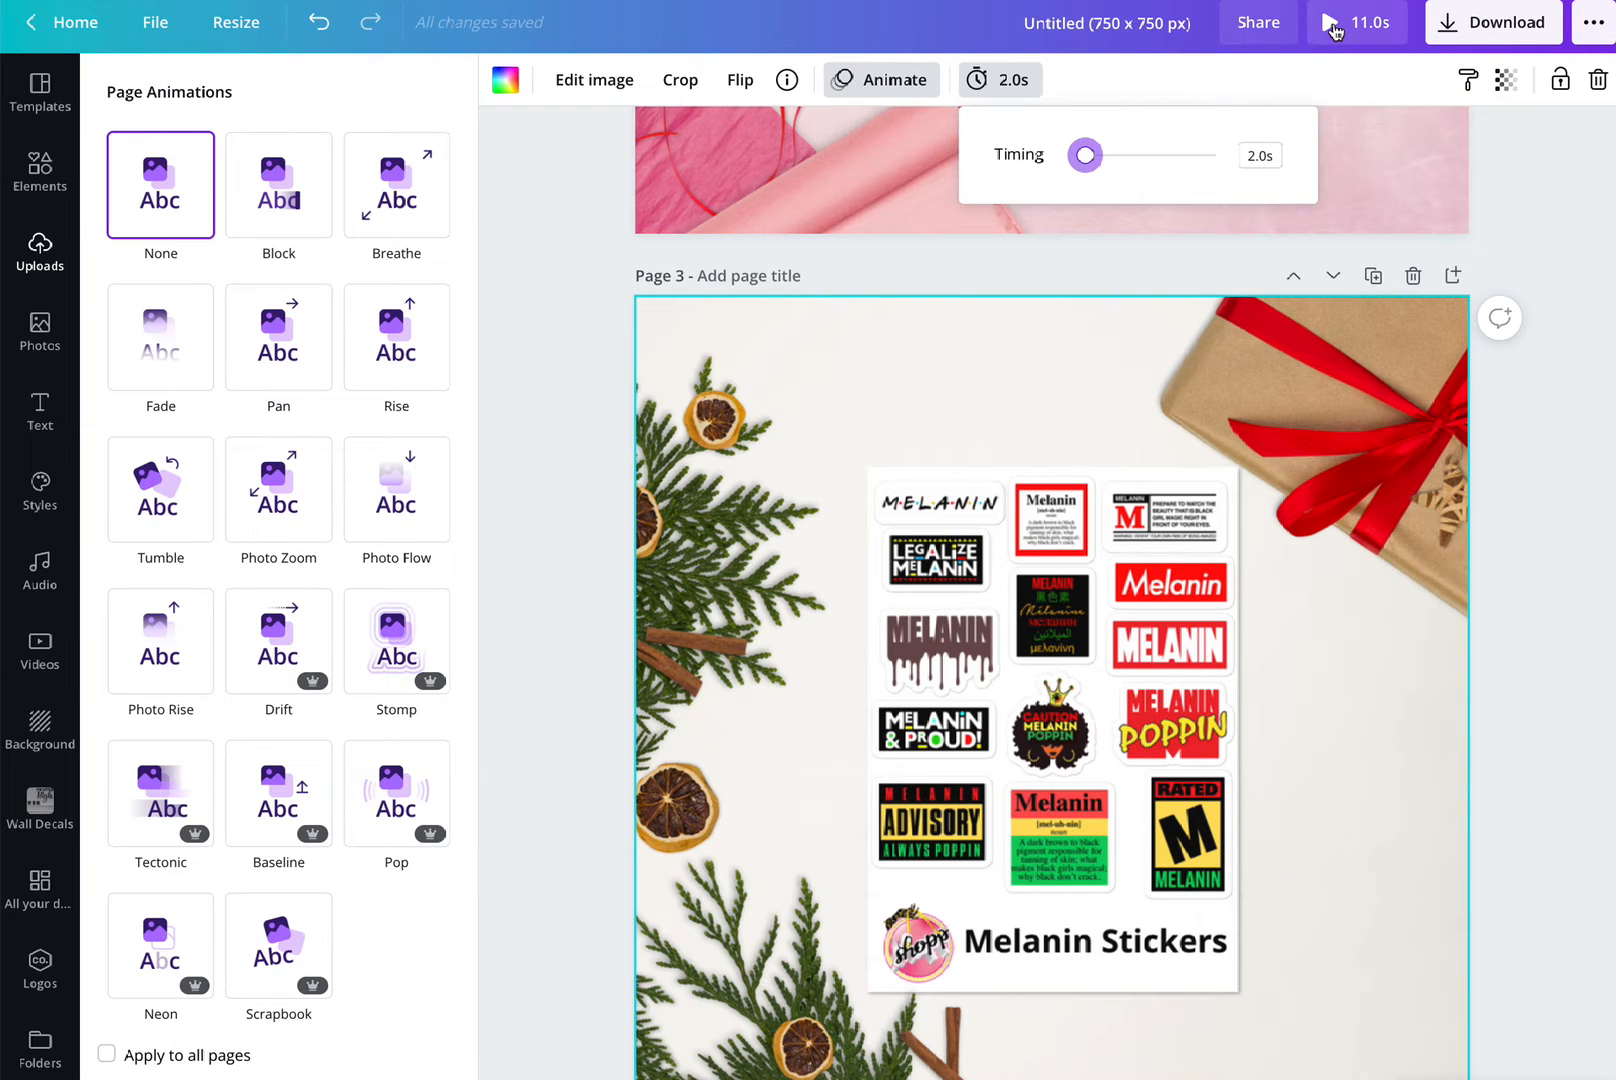
# Preview the whole animated design and download all 4 pages as an MP4 video.
pyautogui.click(1334, 31)
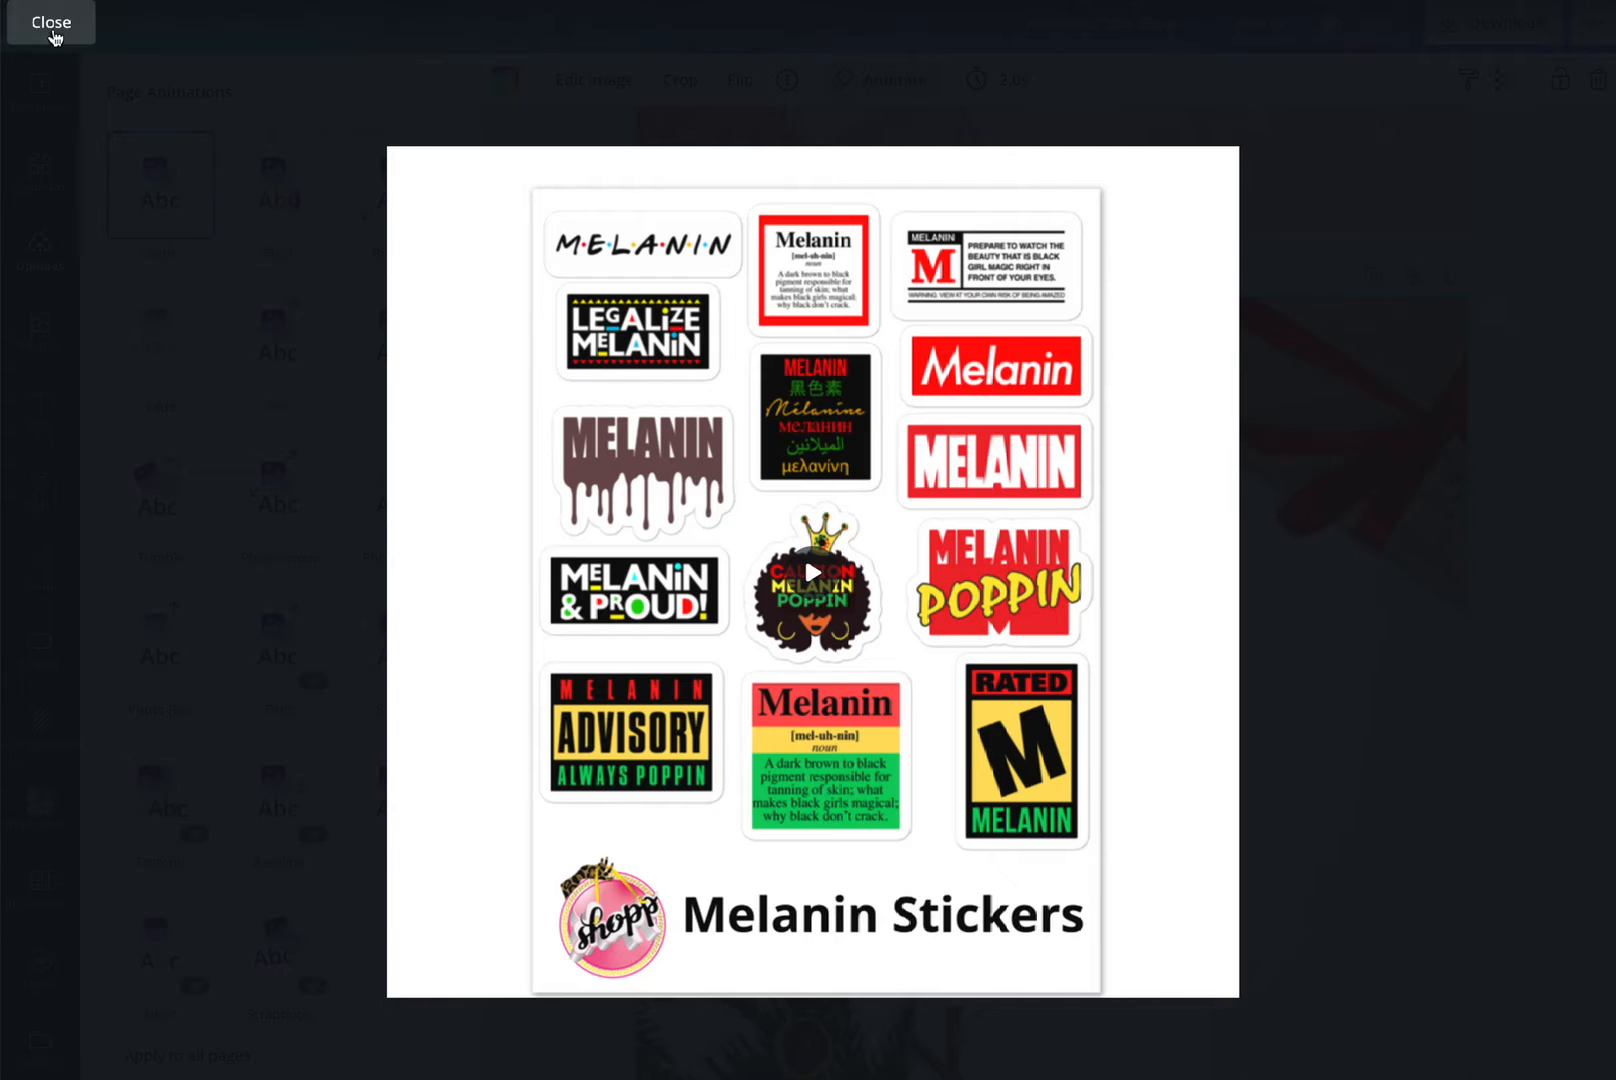
pyautogui.click(54, 36)
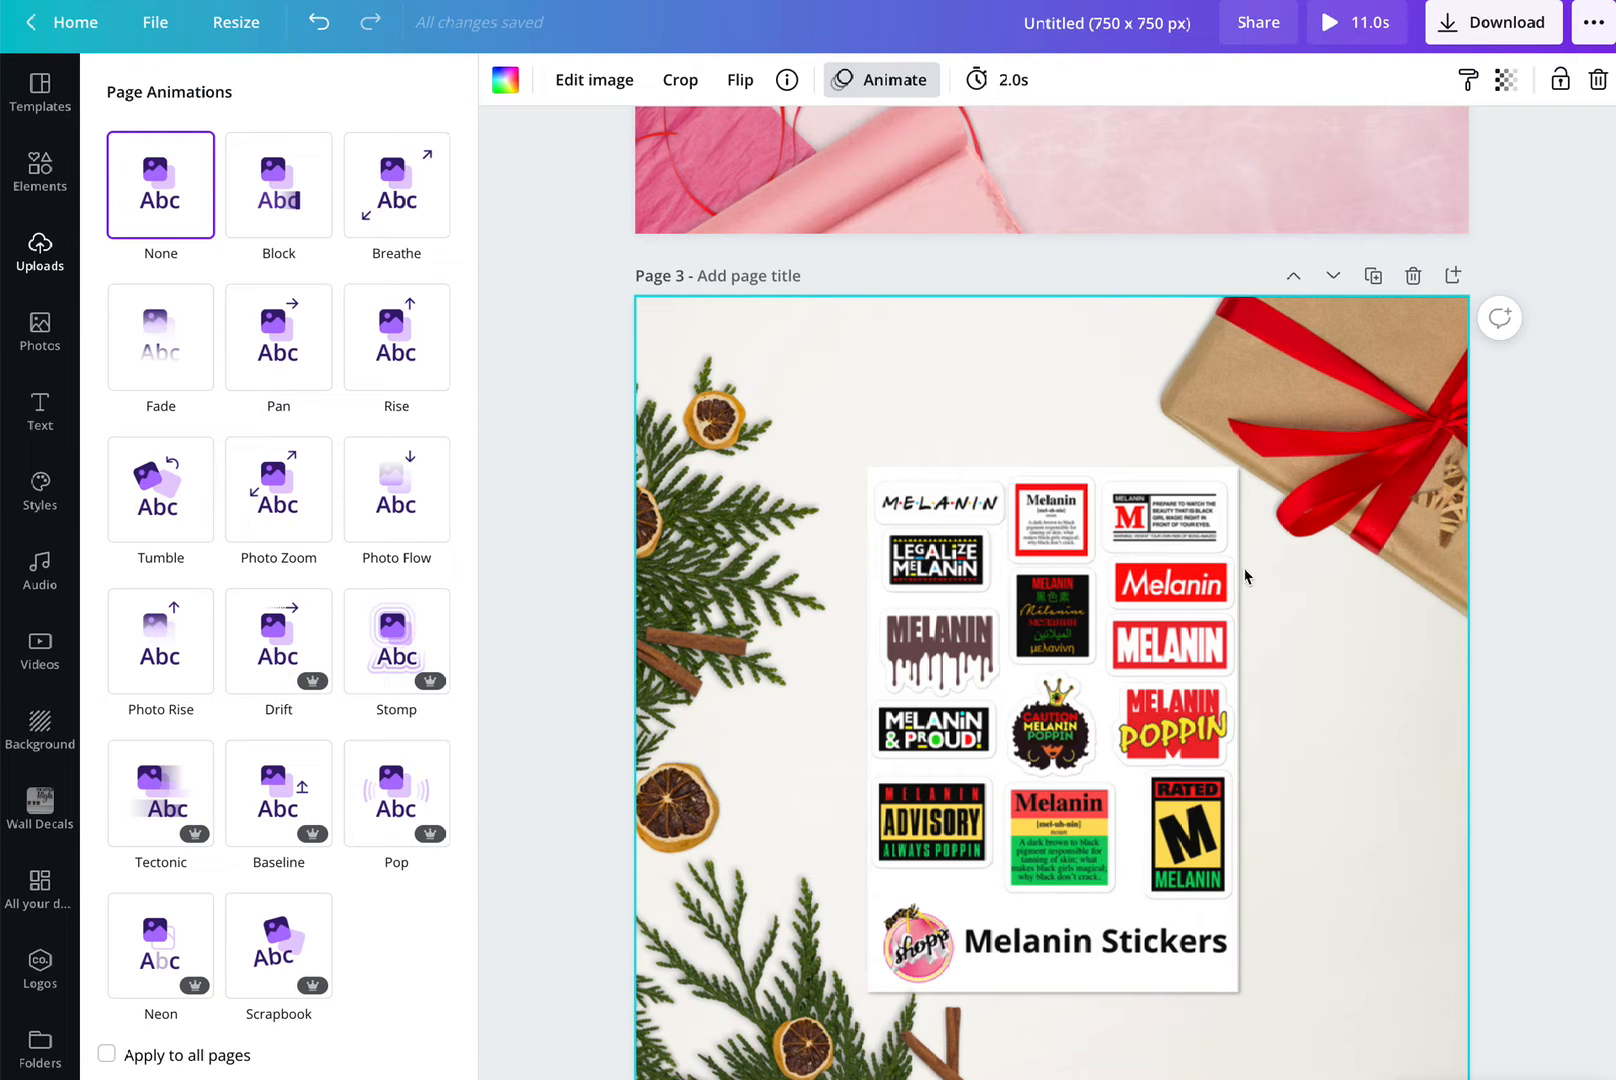
pyautogui.click(1521, 40)
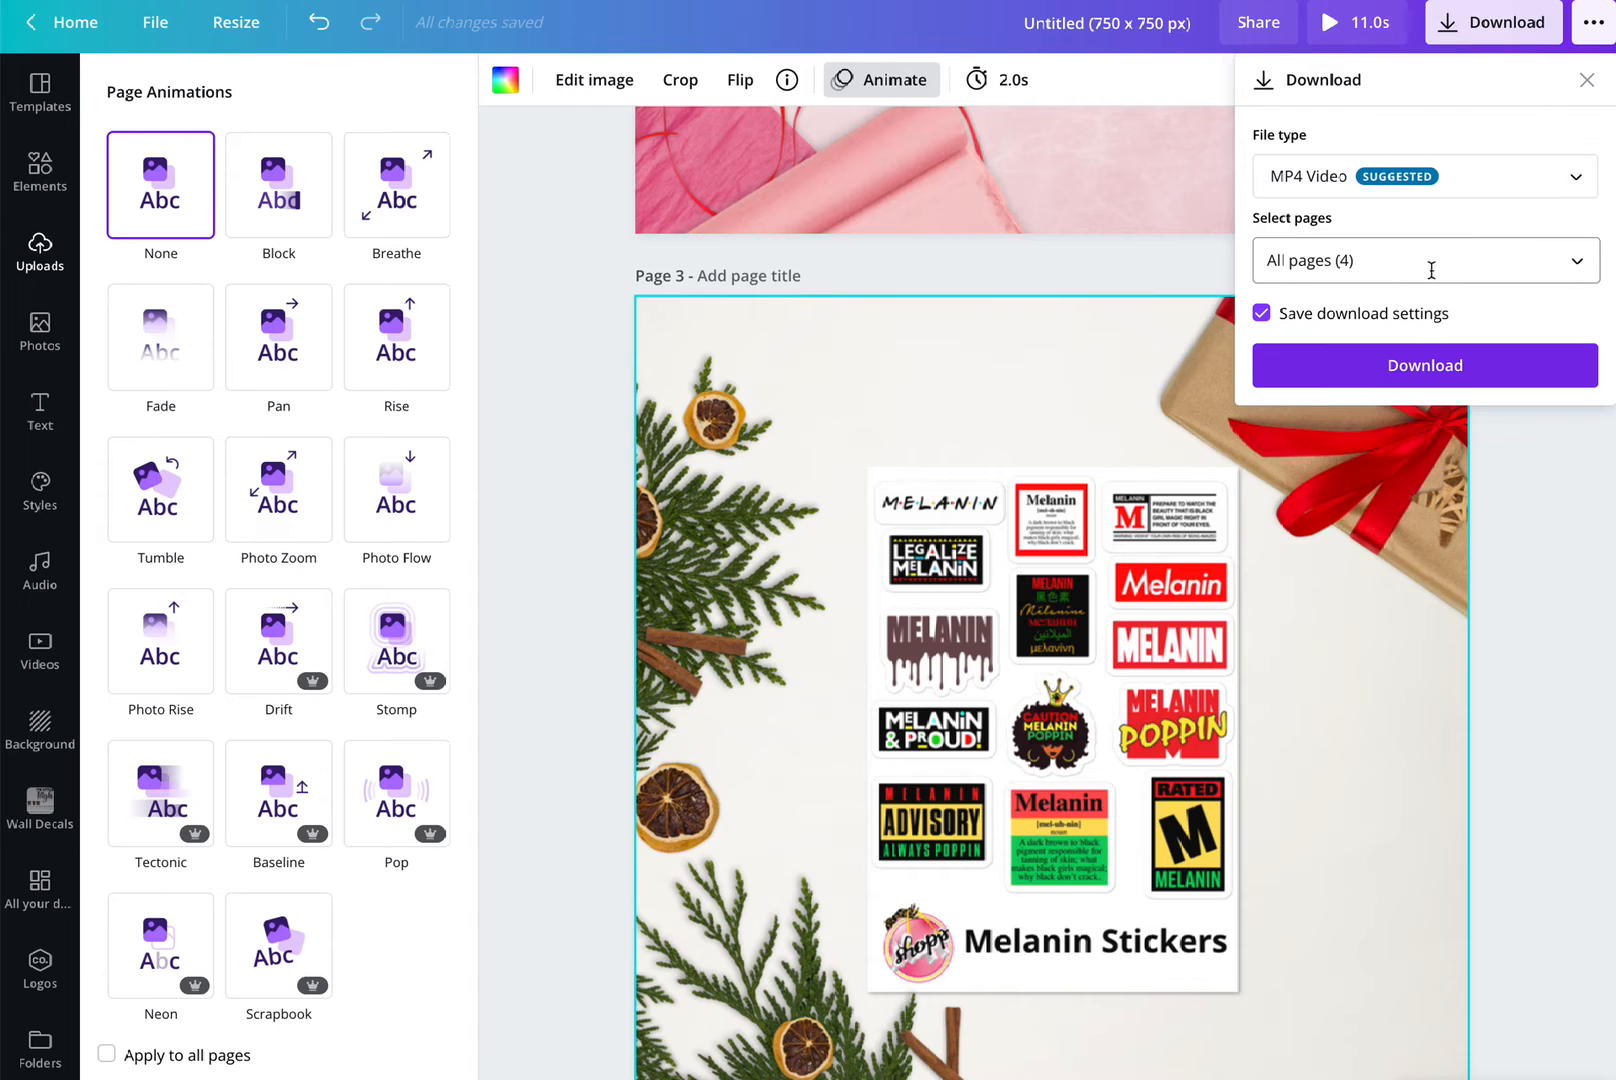
pyautogui.click(1468, 376)
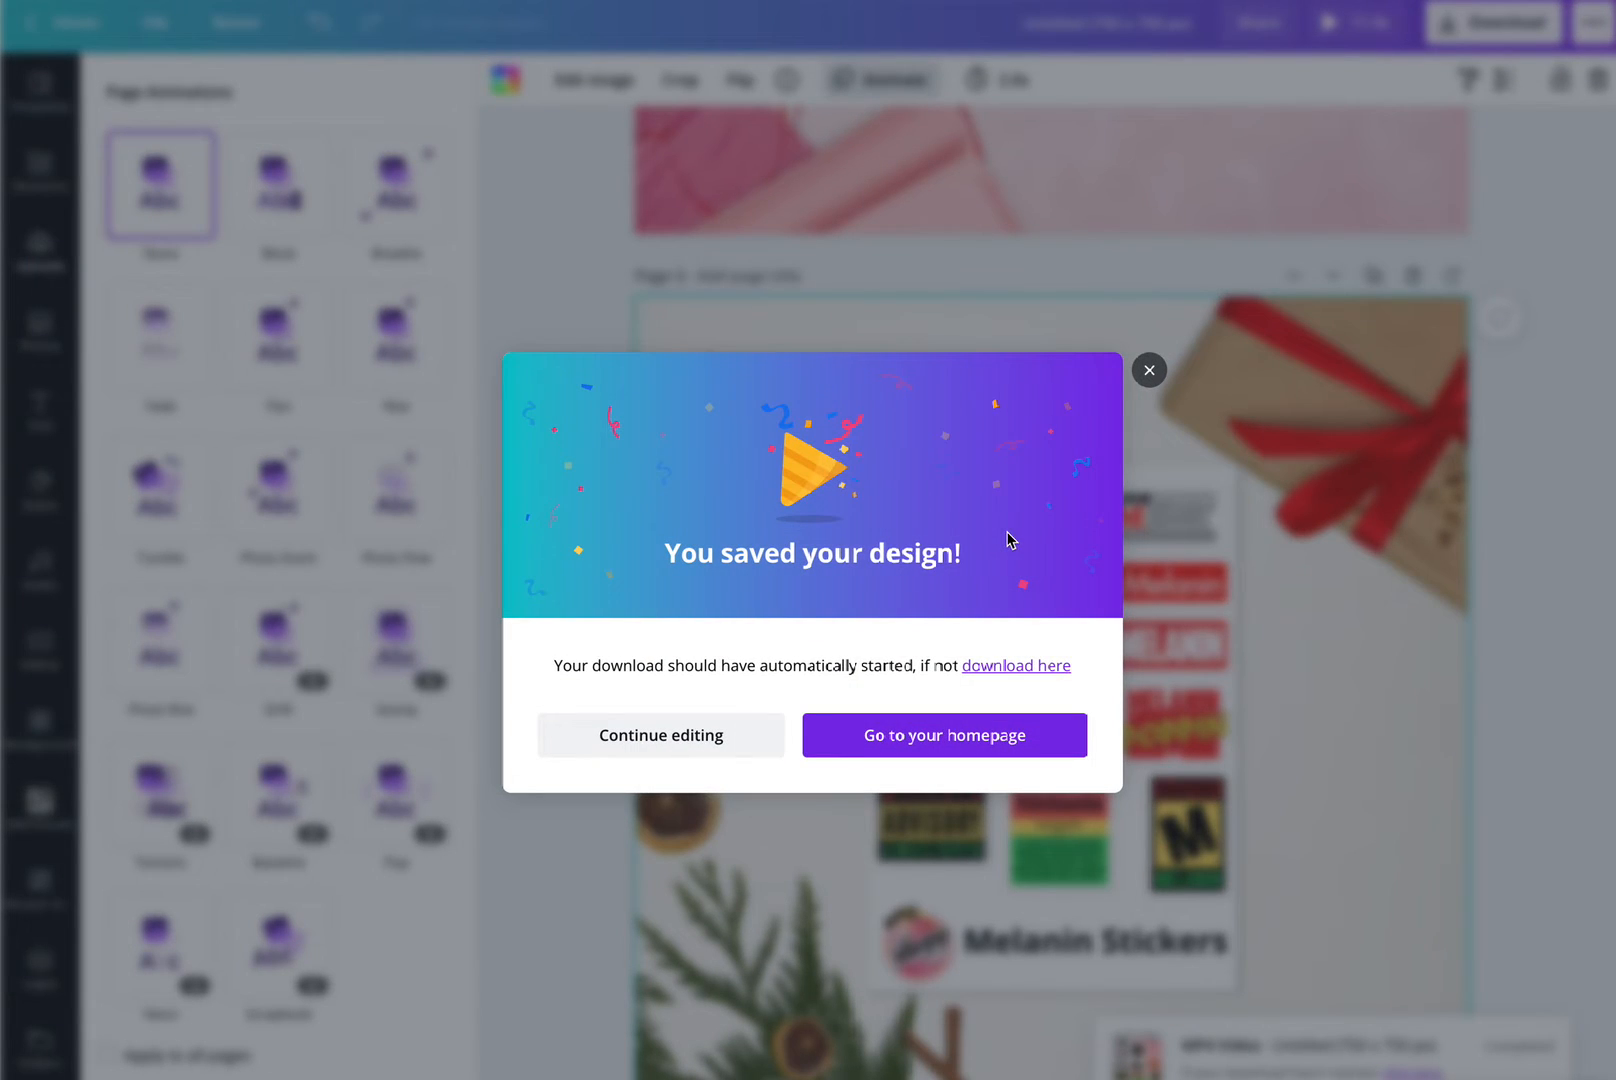
pyautogui.click(617, 733)
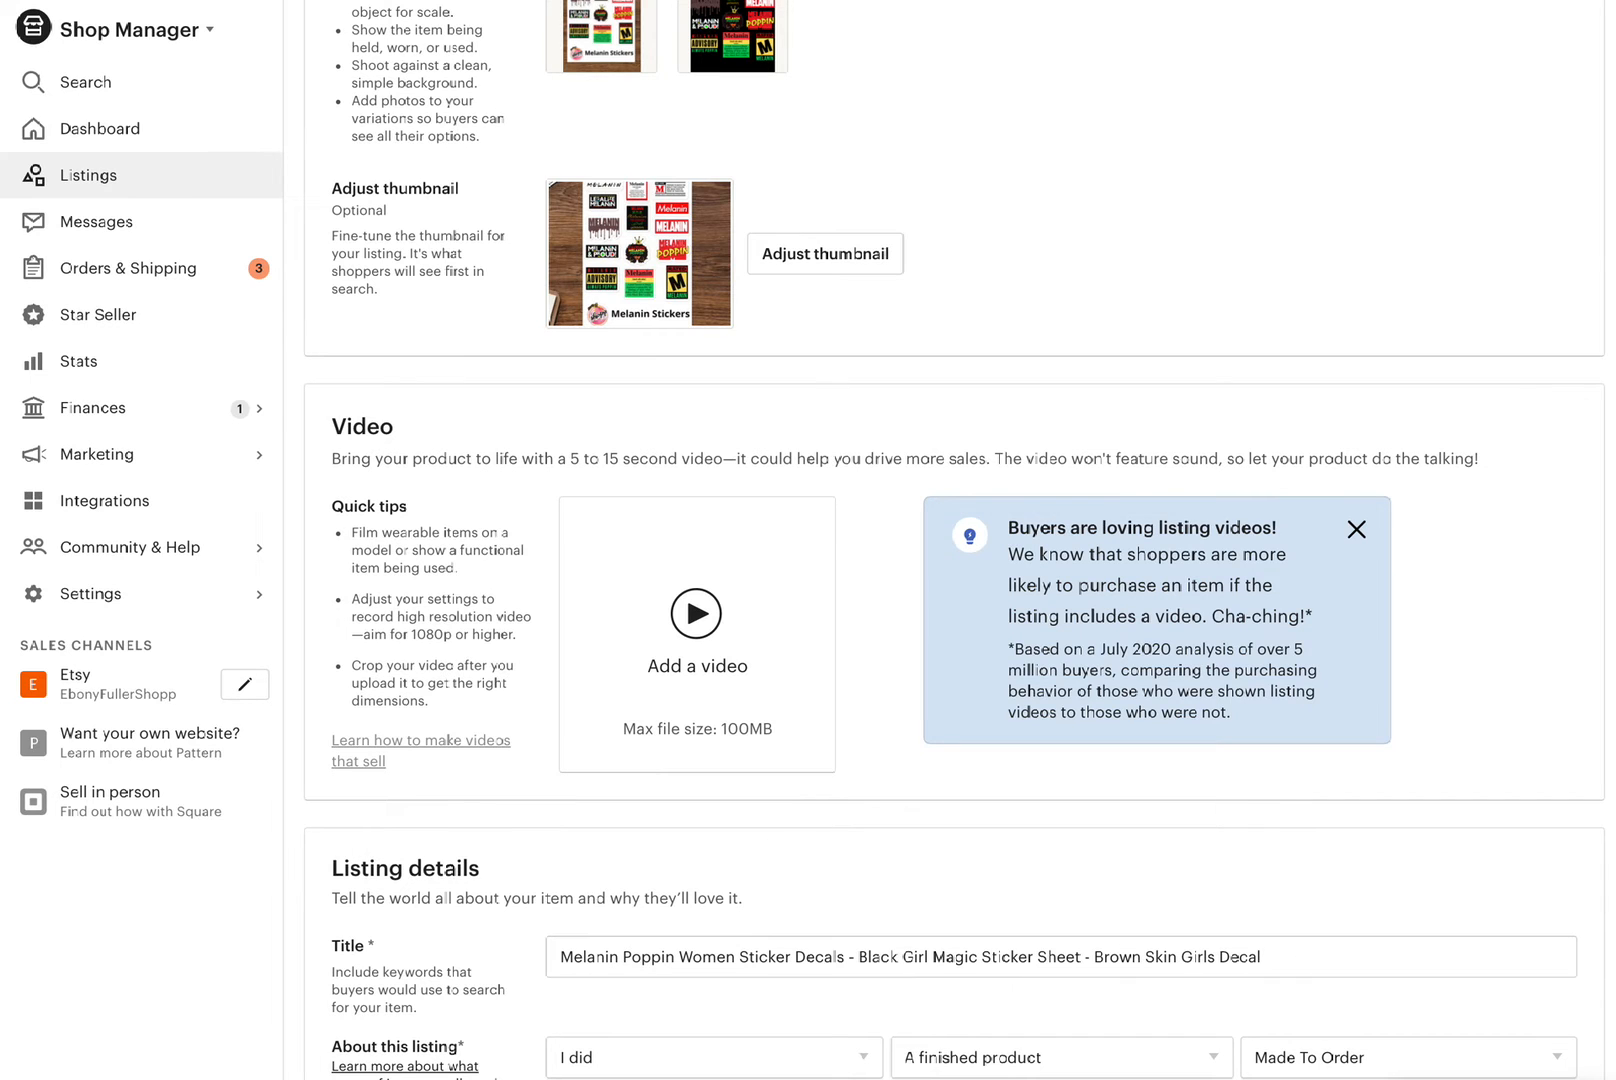
# Switch to the Etsy listing in Shop Manager, add the downloaded MP4 to its Video section and play it there.
pyautogui.moveTo(395, 925); pyautogui.dragTo(712, 668)
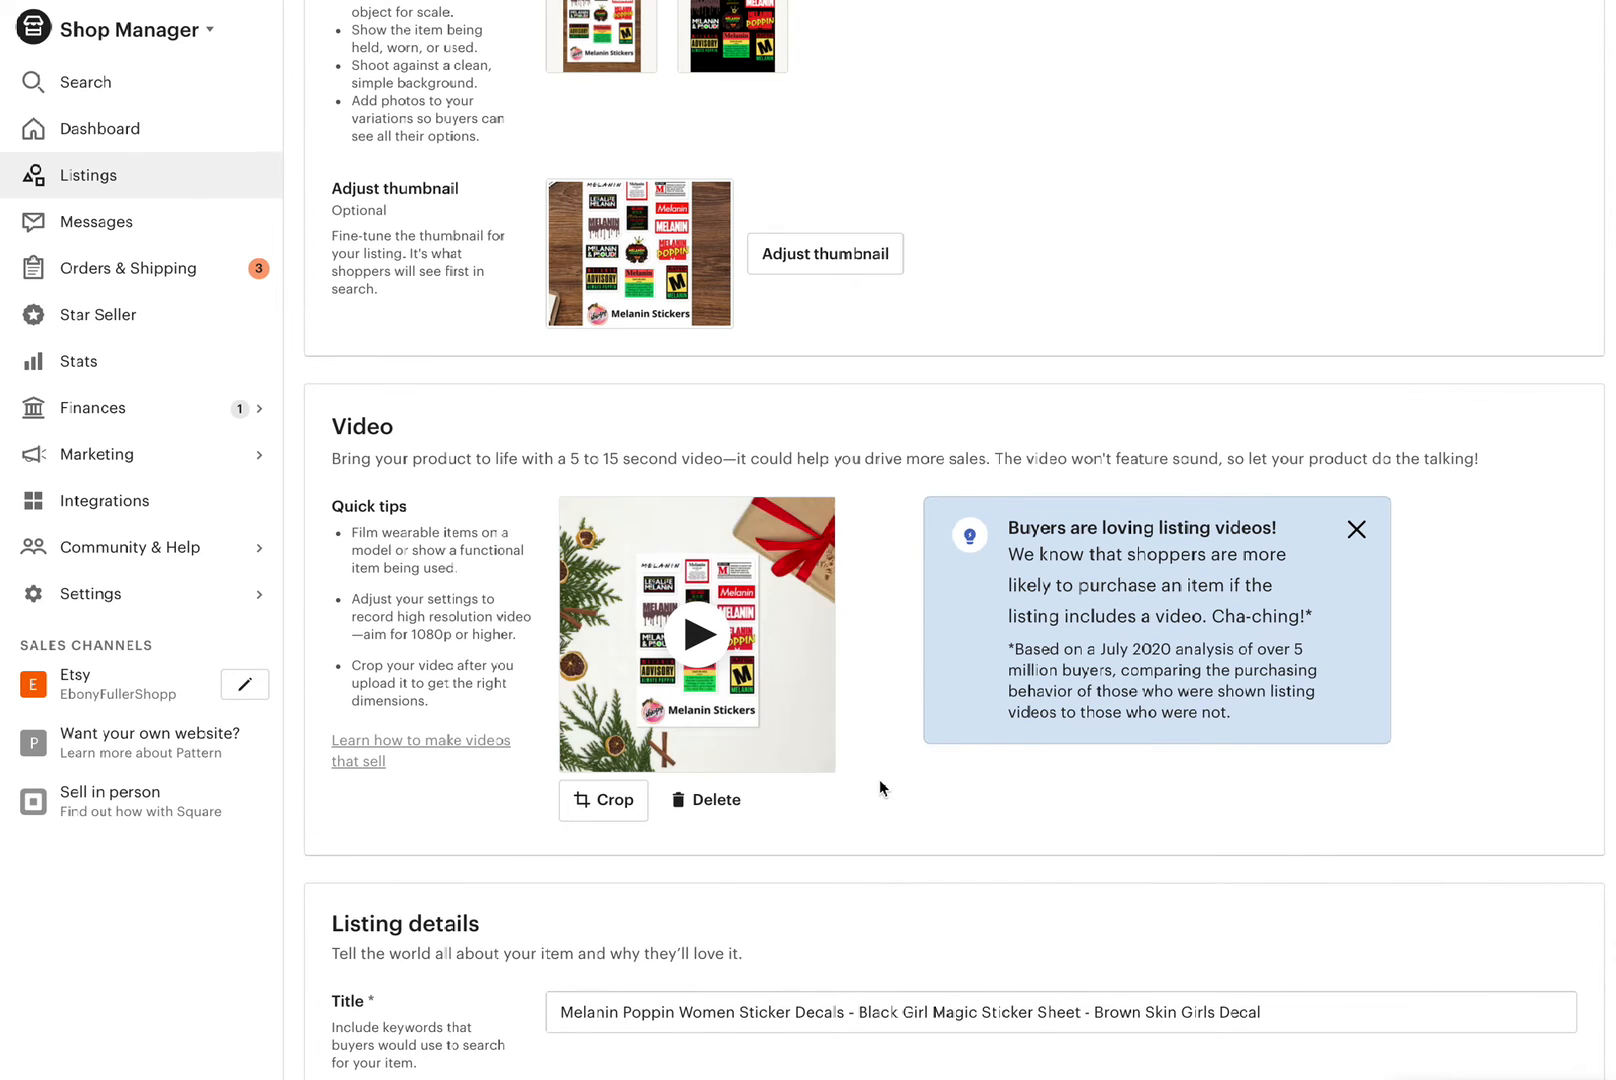
pyautogui.click(702, 634)
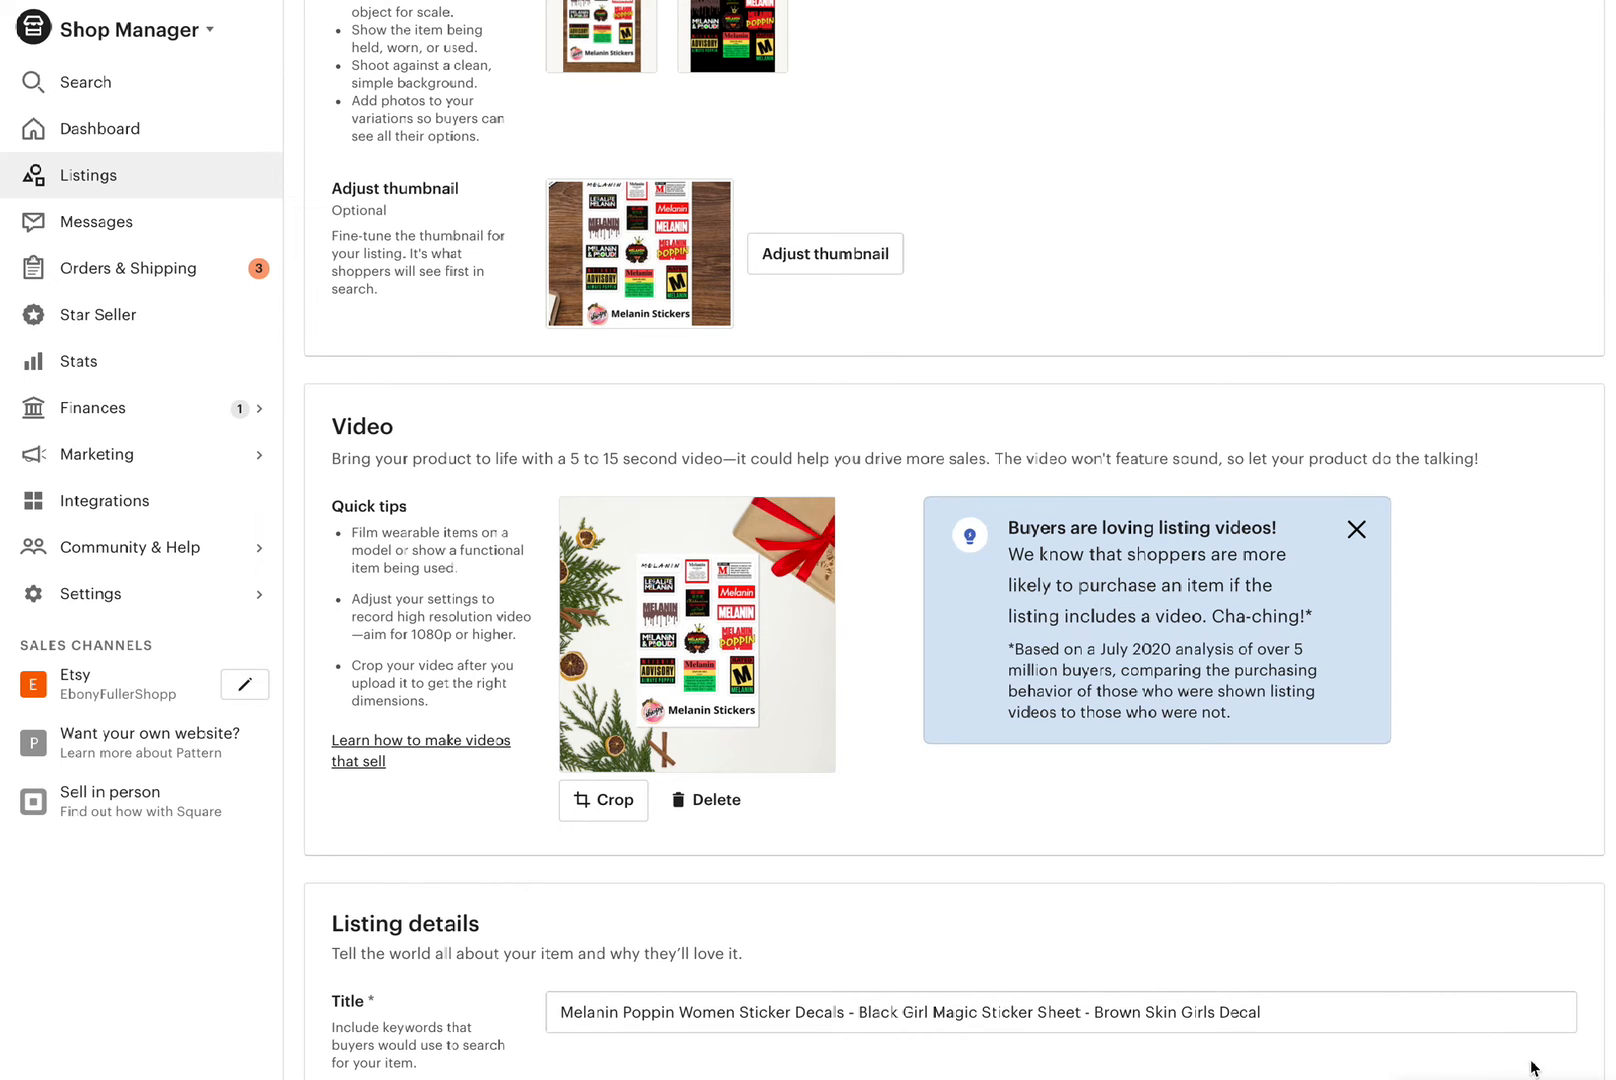
# Review the listing's photos, video, title, category, craft type and optional attributes such as colors, theme, occasion and holiday.
pyautogui.scroll(-2, 1443, 1011)
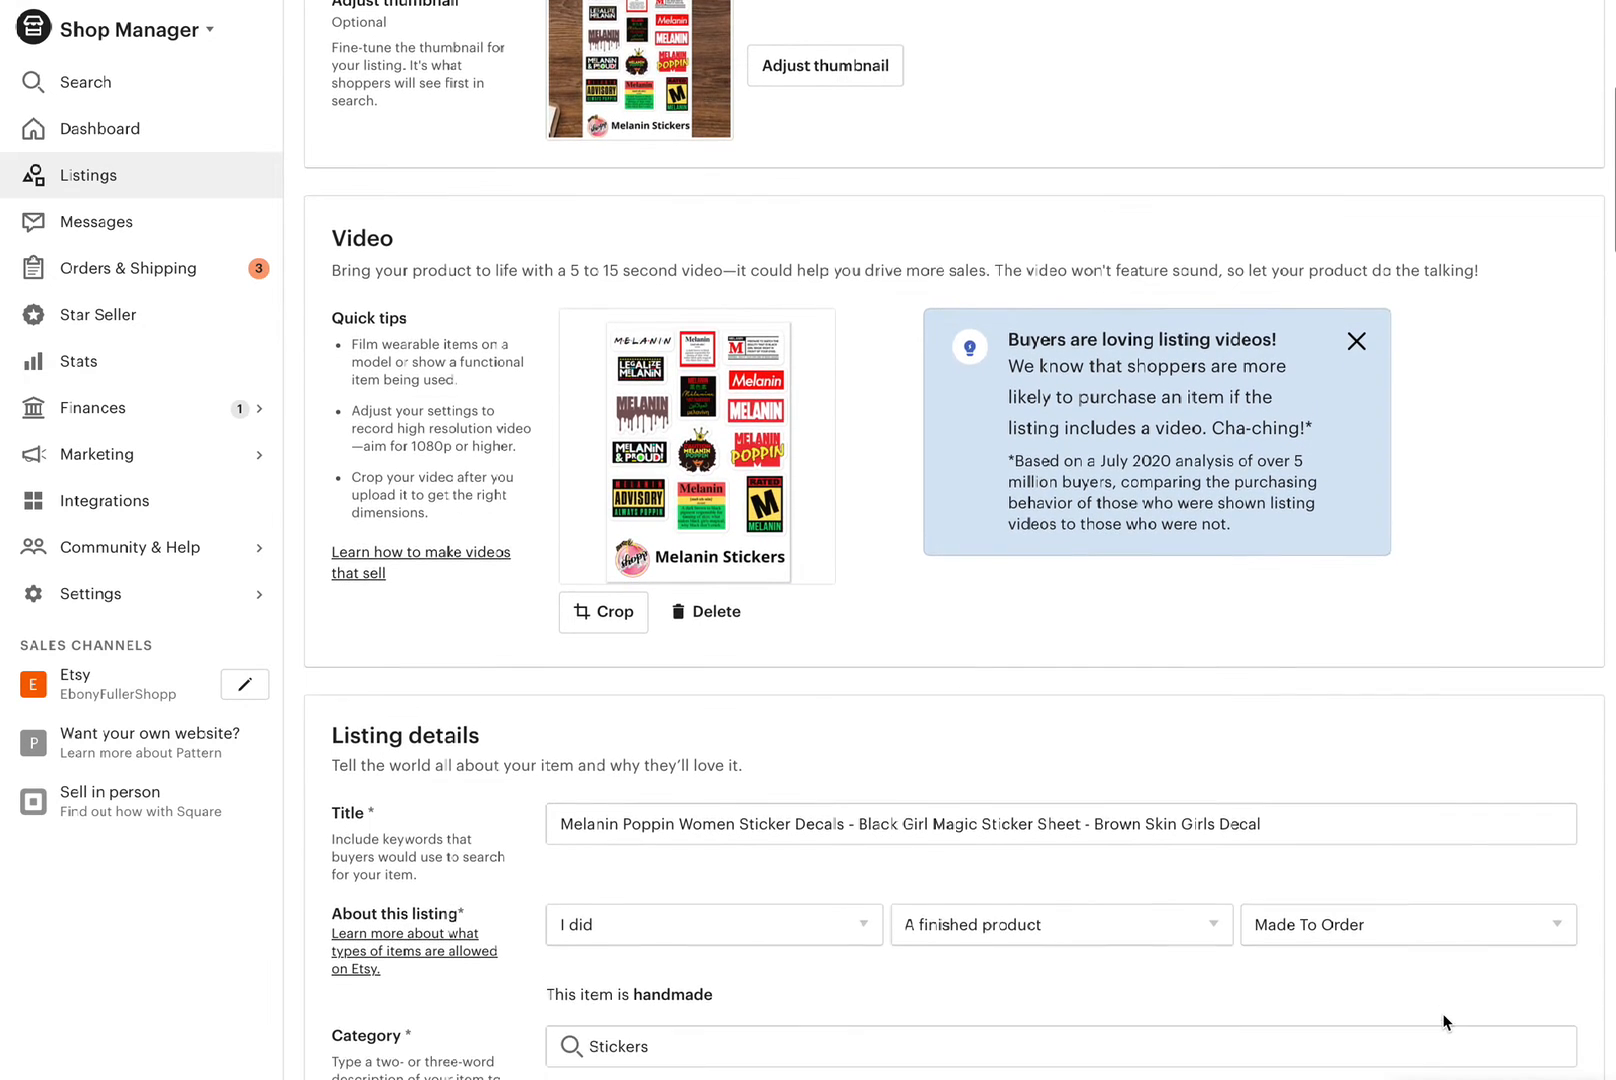
pyautogui.scroll(2, 1450, 1023)
pyautogui.scroll(-3, 1454, 1023)
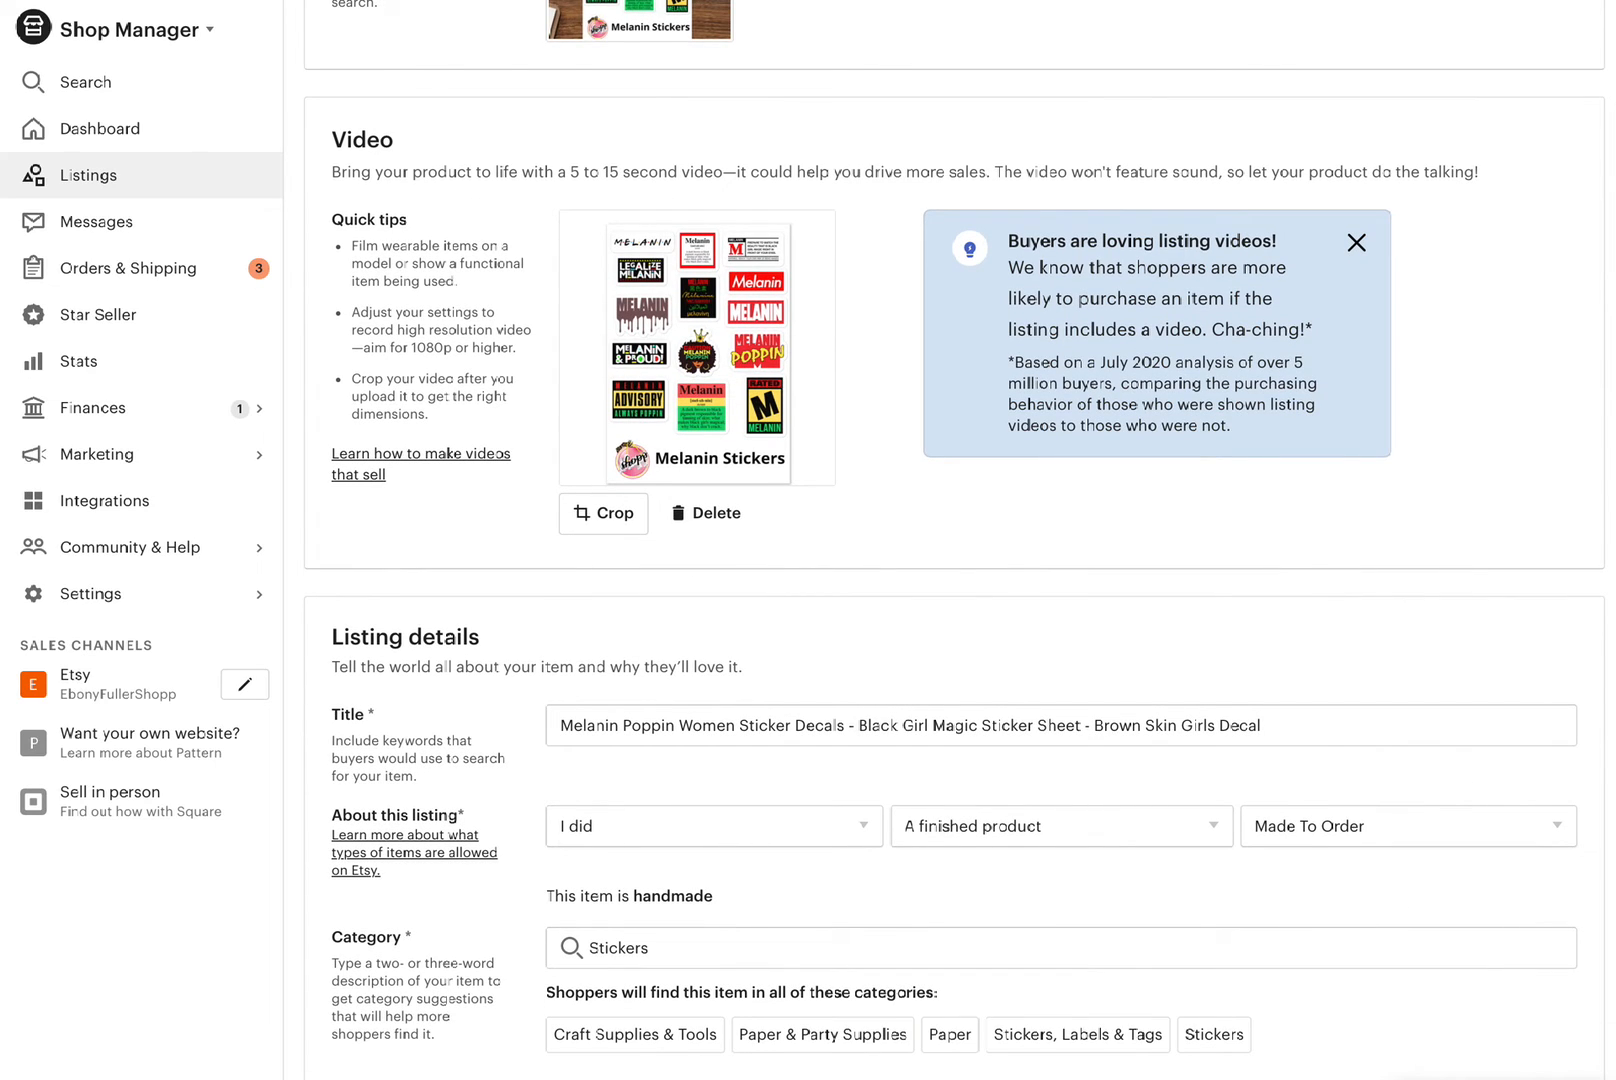
pyautogui.scroll(-1, 1523, 987)
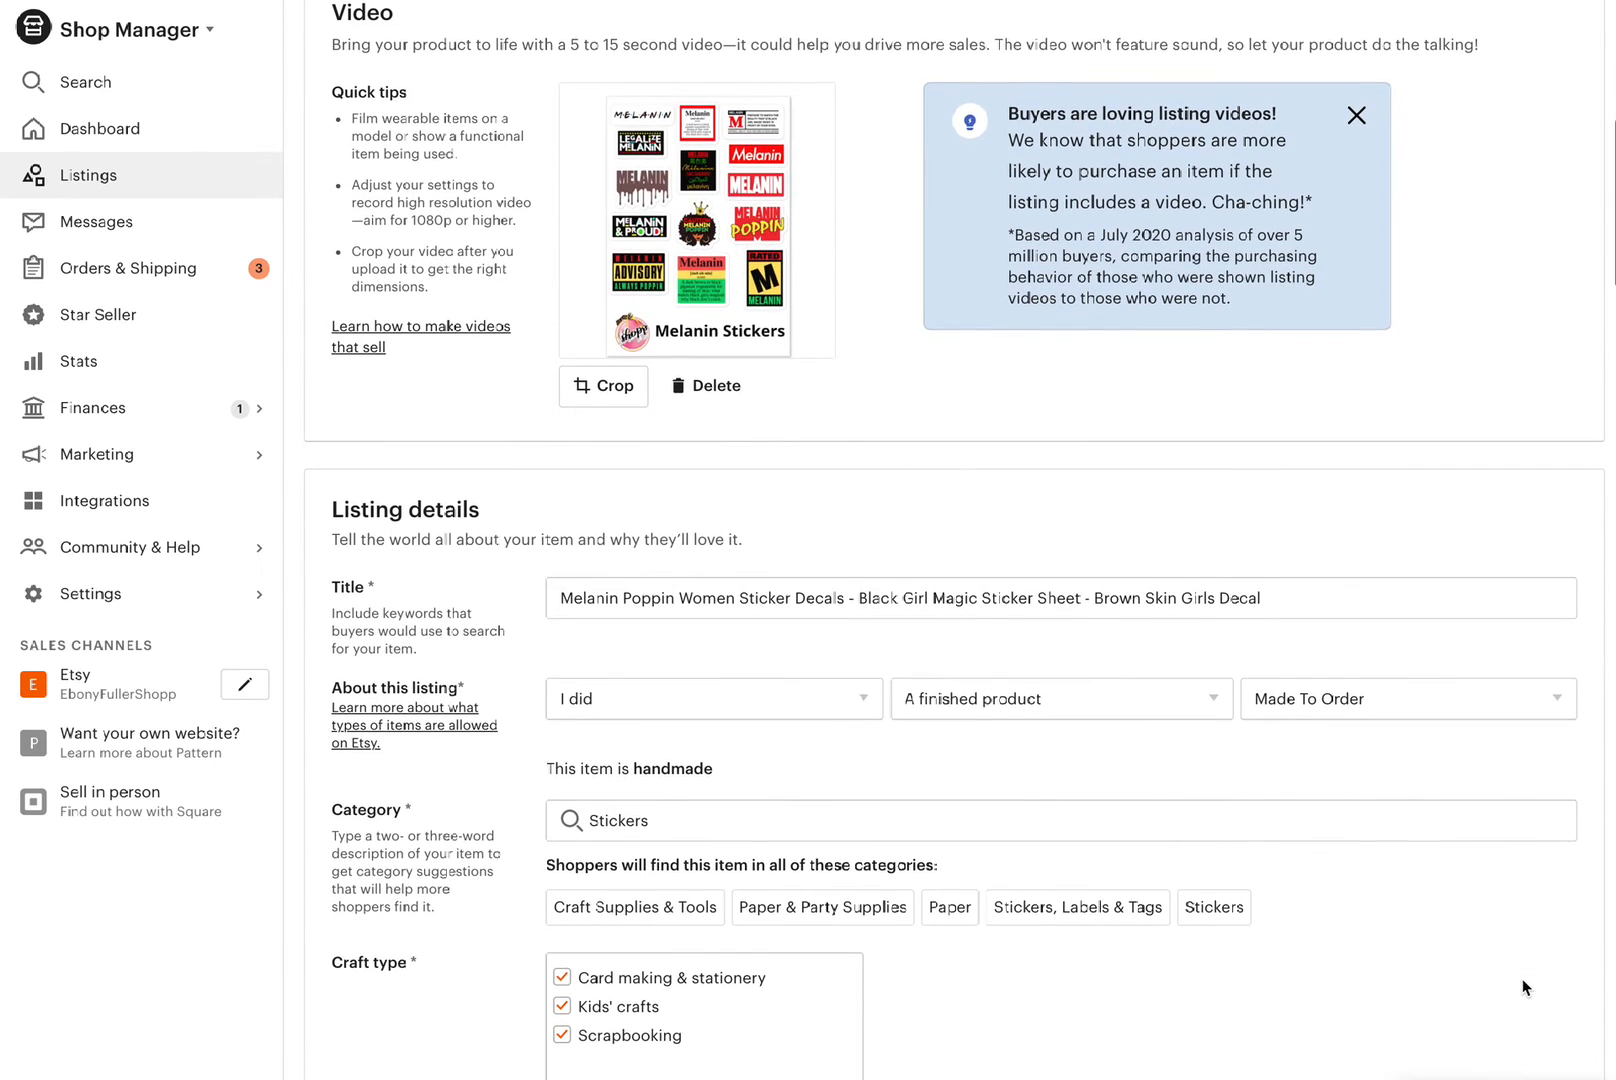
pyautogui.scroll(7, 1414, 992)
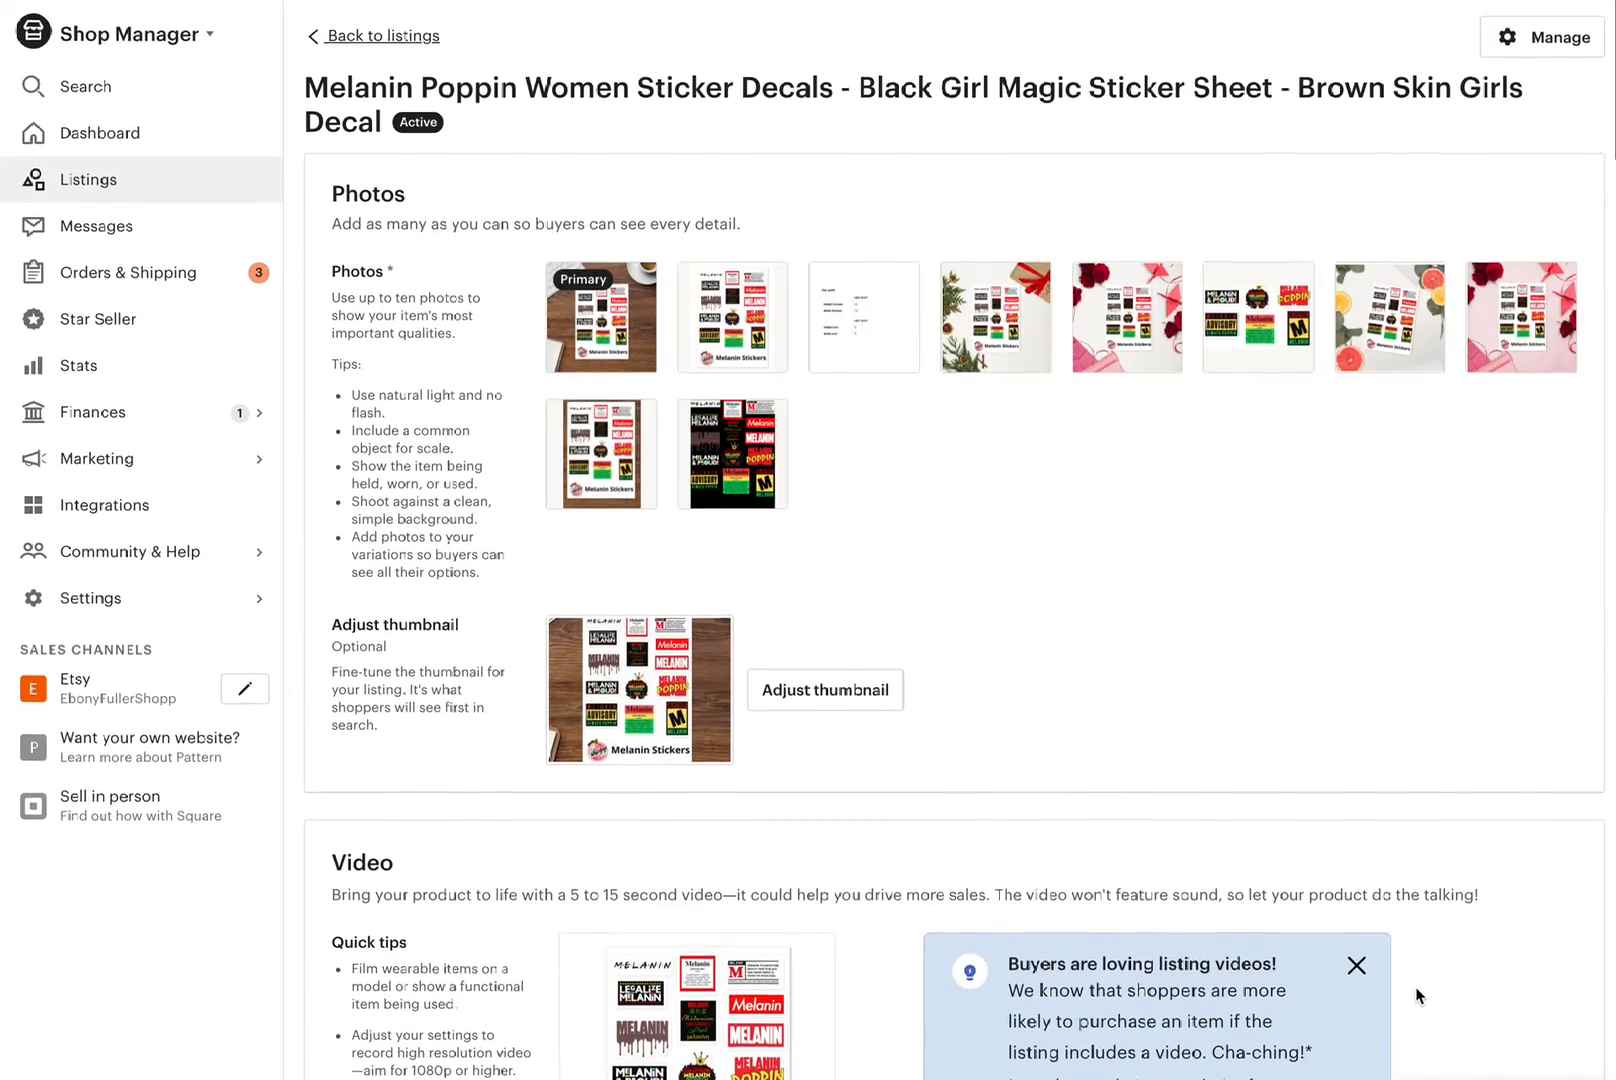
pyautogui.scroll(-15, 1297, 688)
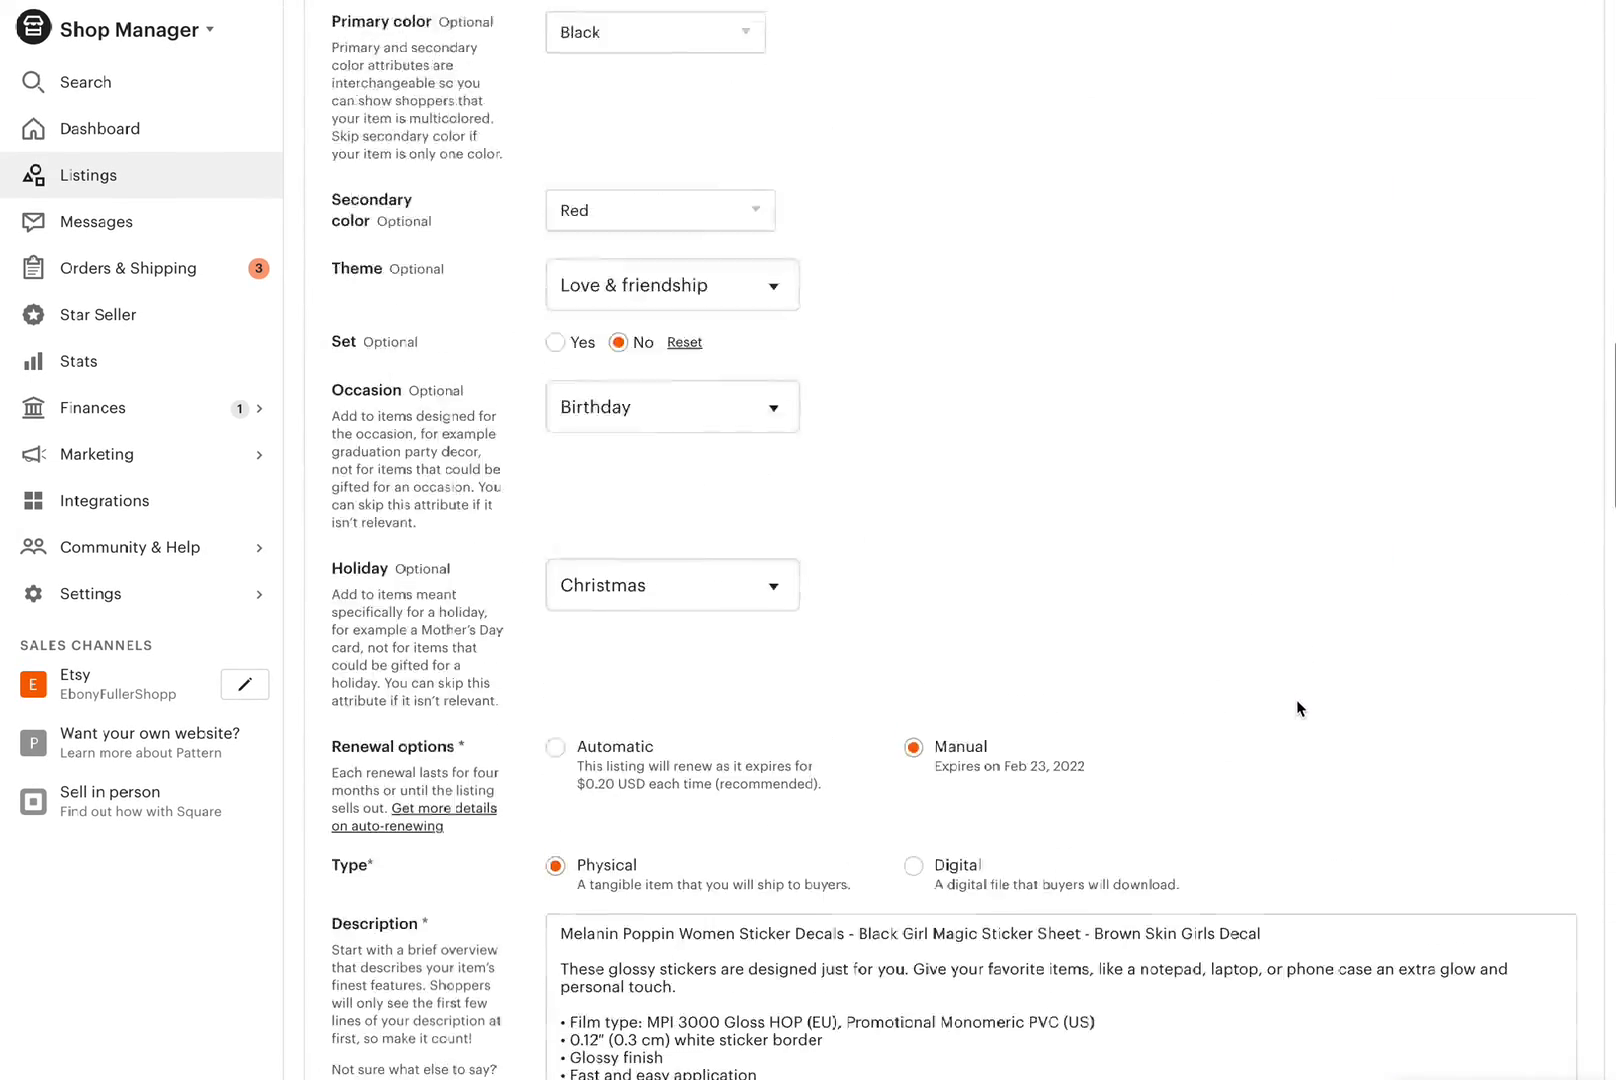
pyautogui.scroll(5, 1462, 858)
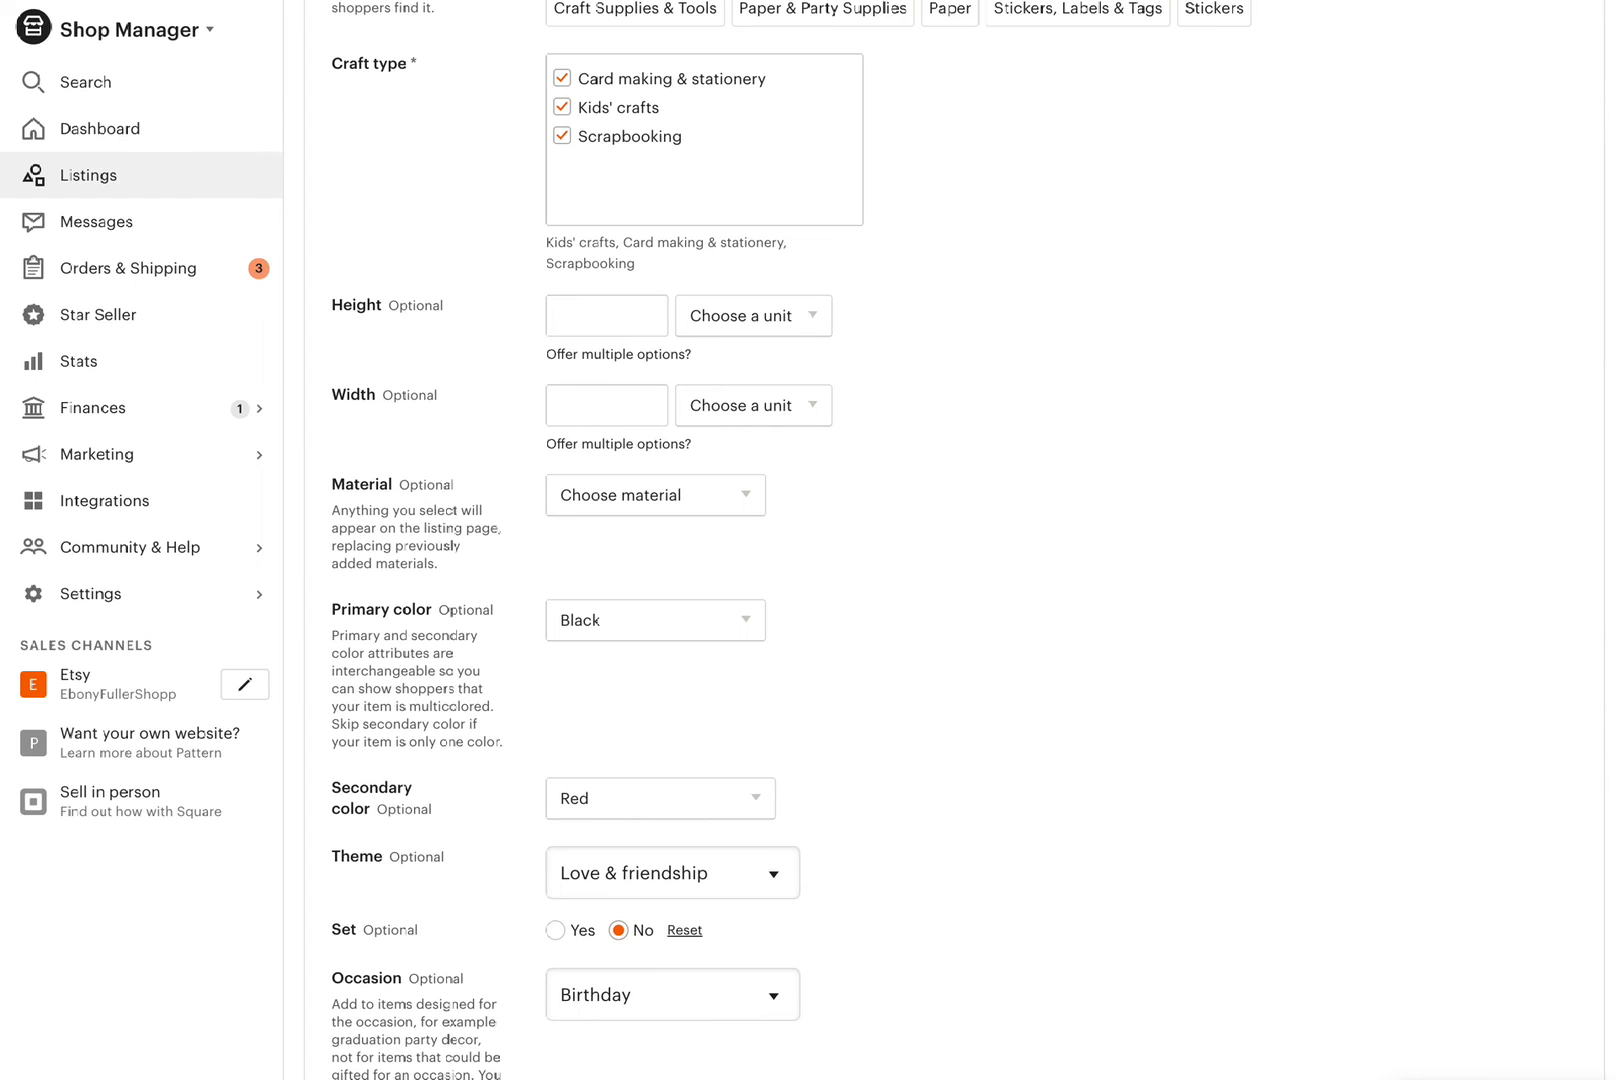
pyautogui.scroll(-2, 973, 540)
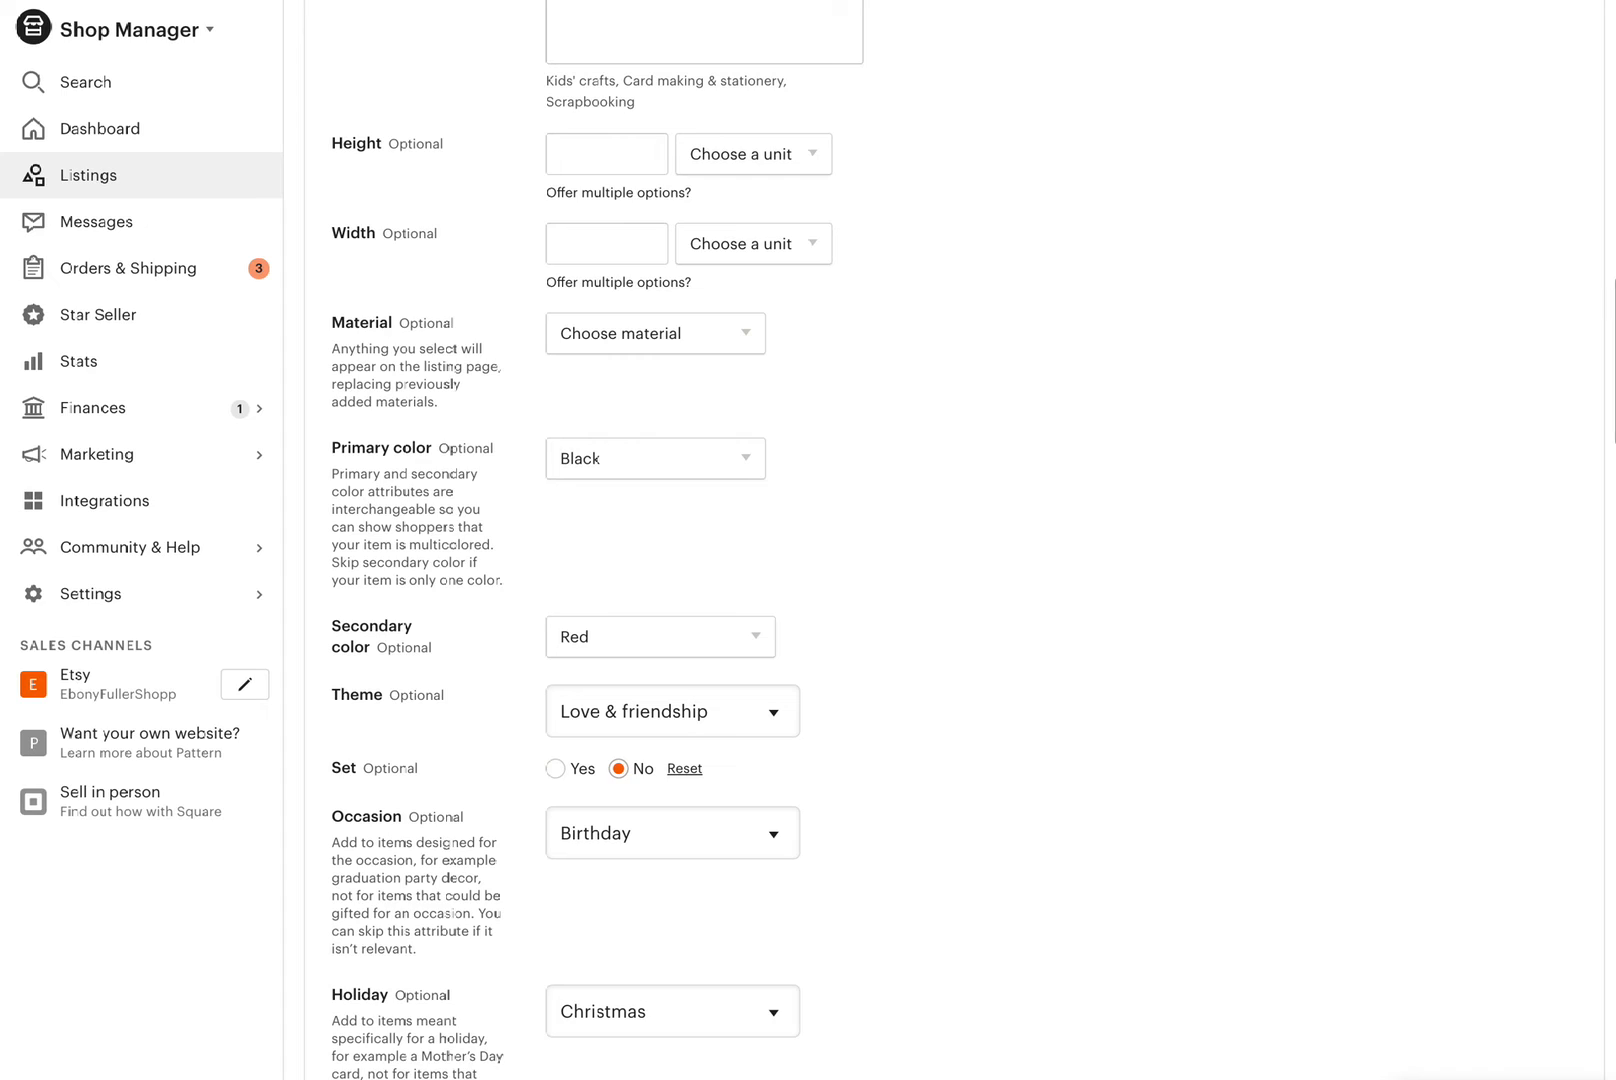
pyautogui.scroll(1, 1172, 855)
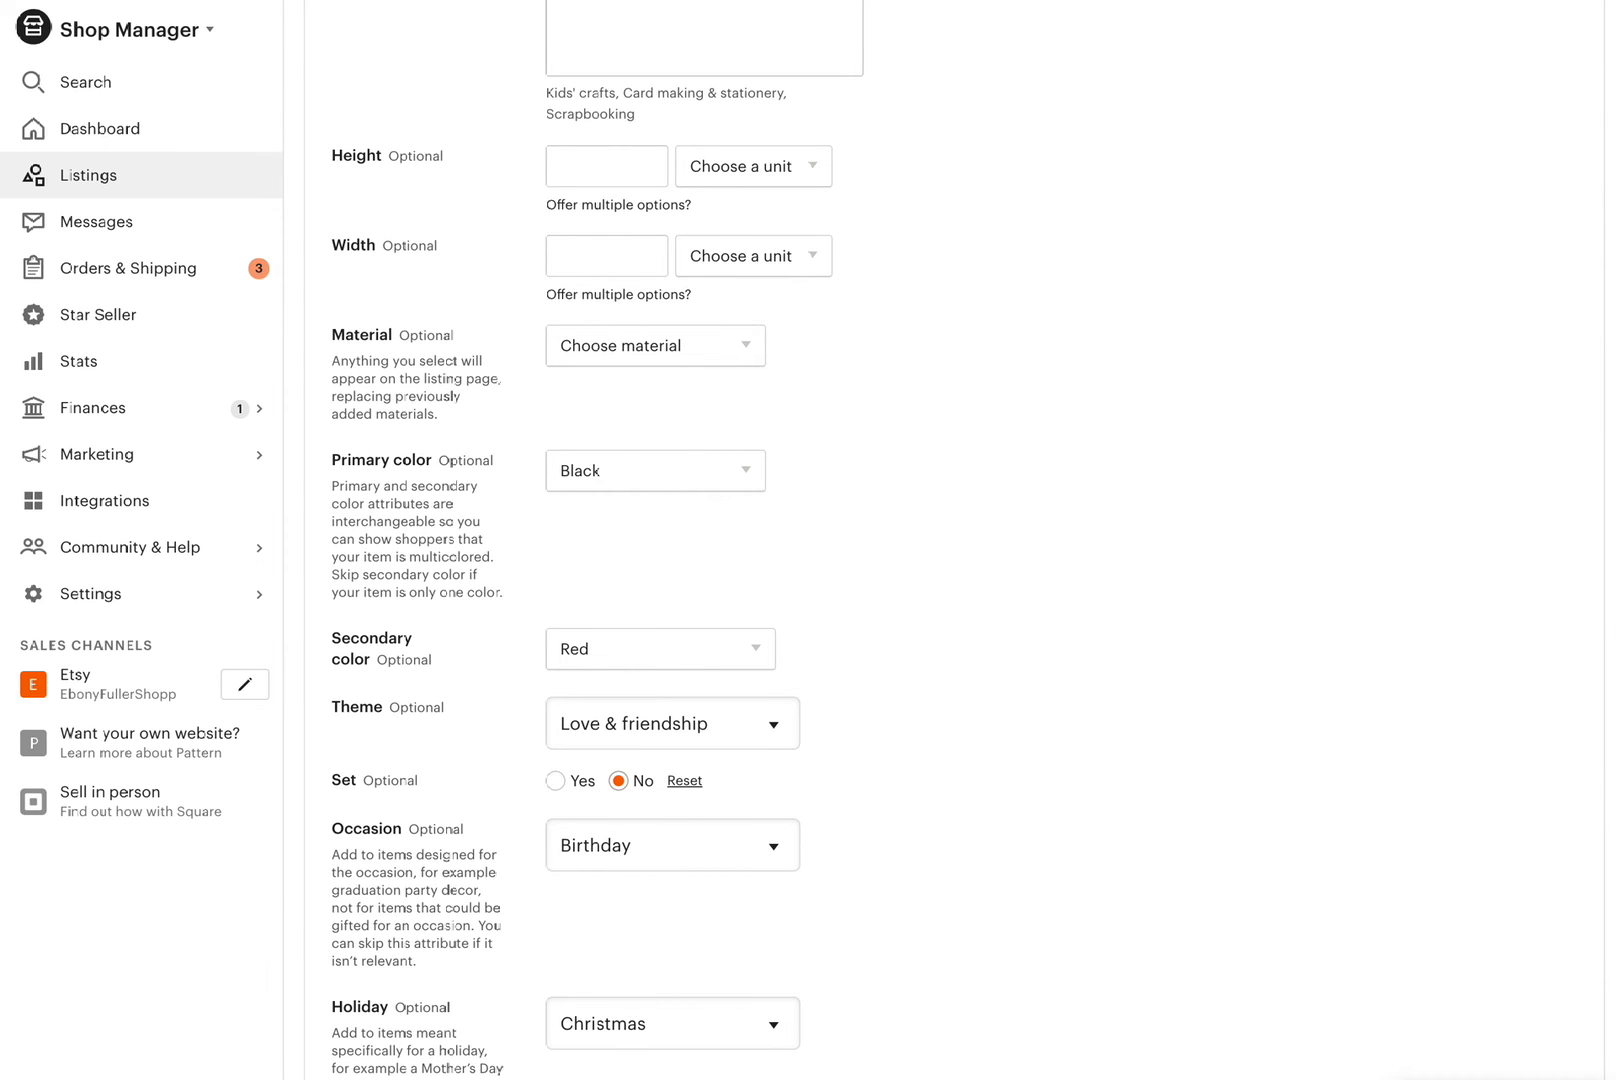
pyautogui.scroll(19, 1237, 790)
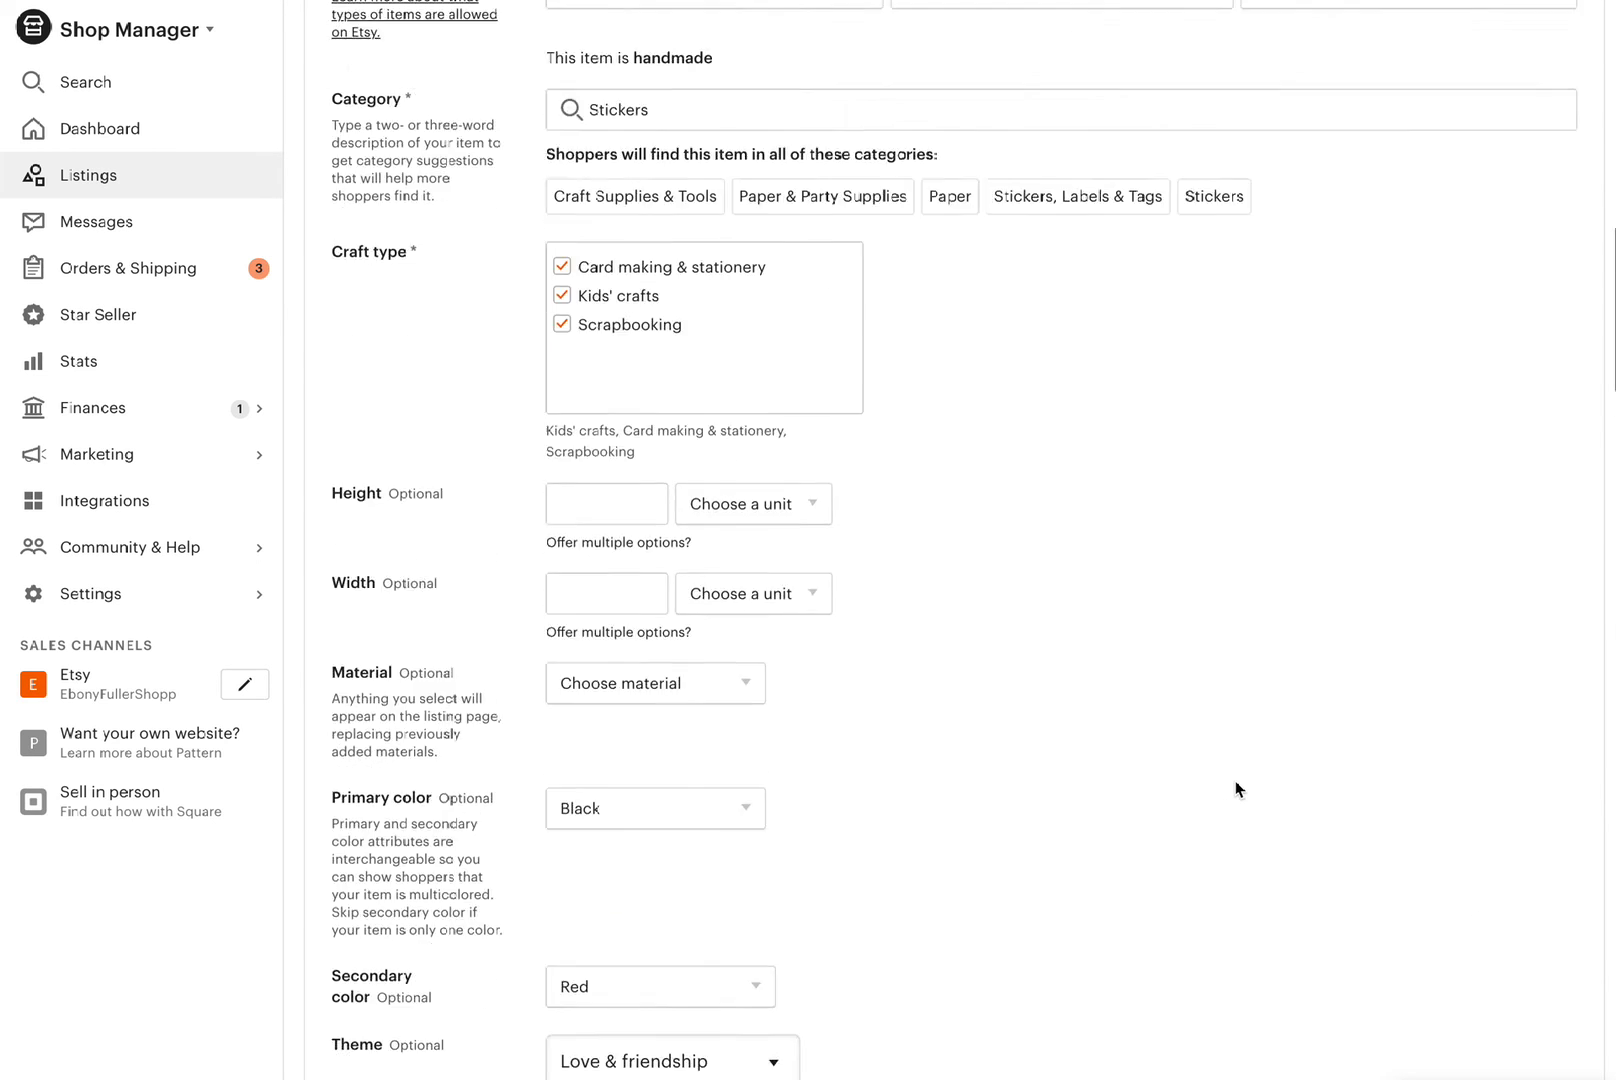
pyautogui.scroll(-7, 1237, 790)
pyautogui.scroll(-10, 1237, 790)
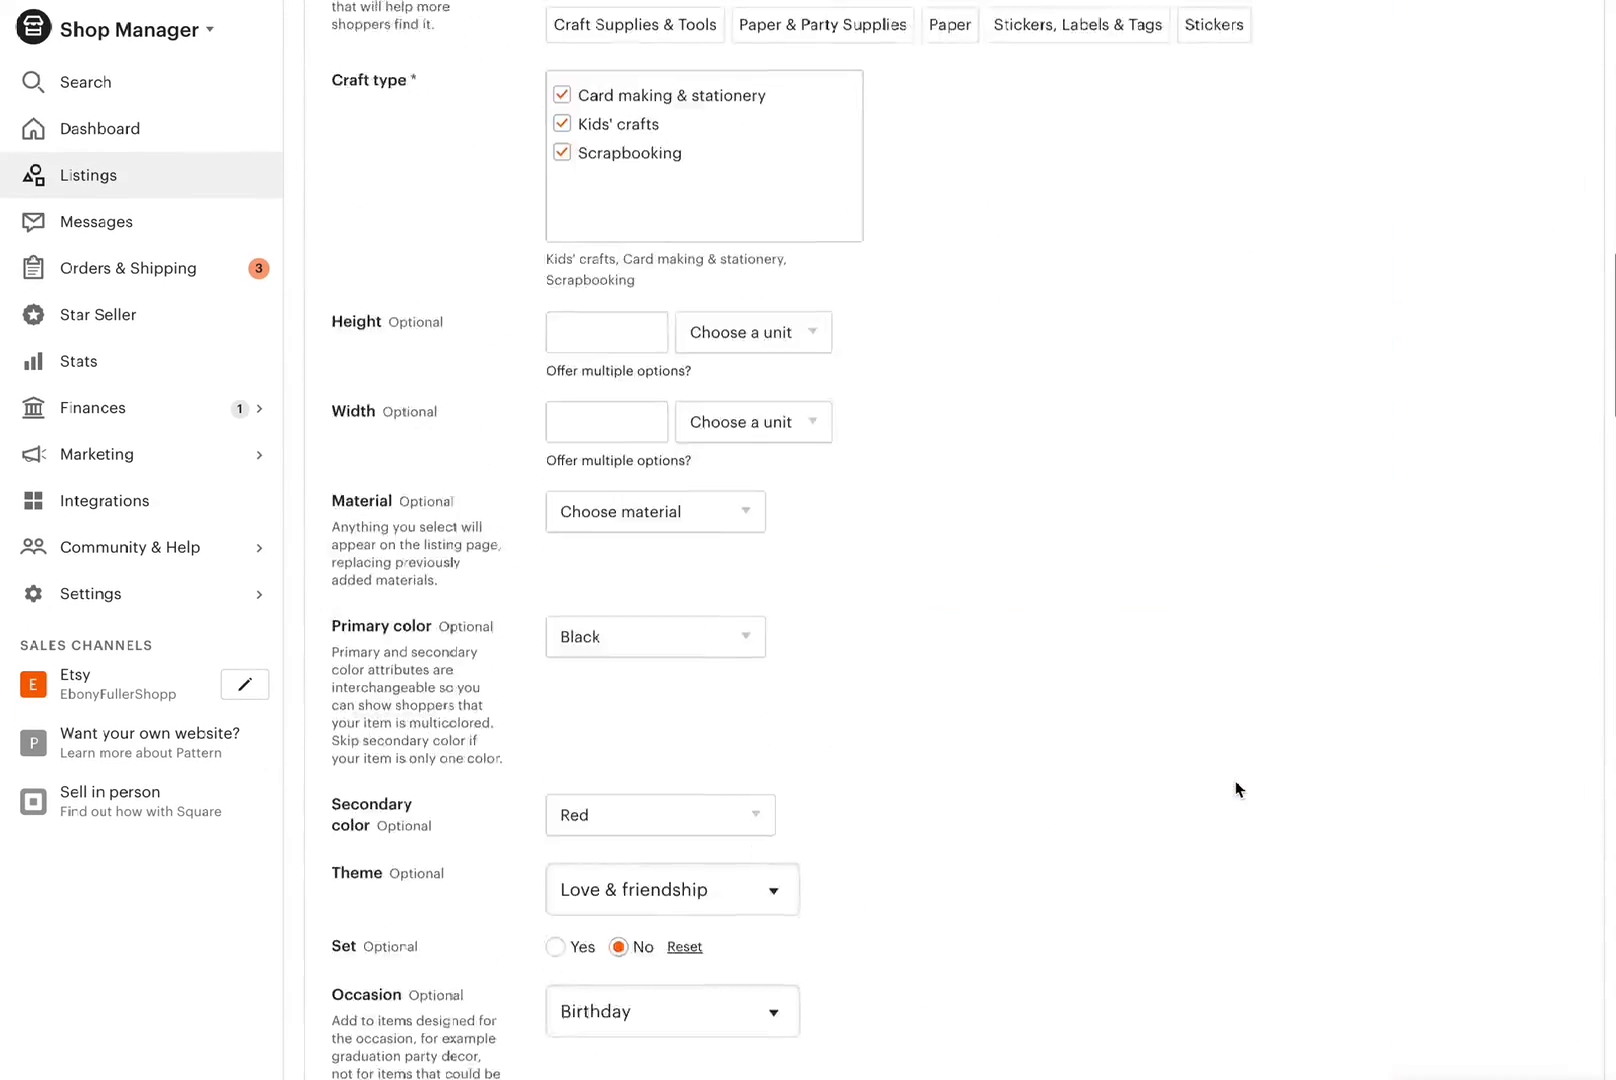
pyautogui.scroll(7, 1237, 790)
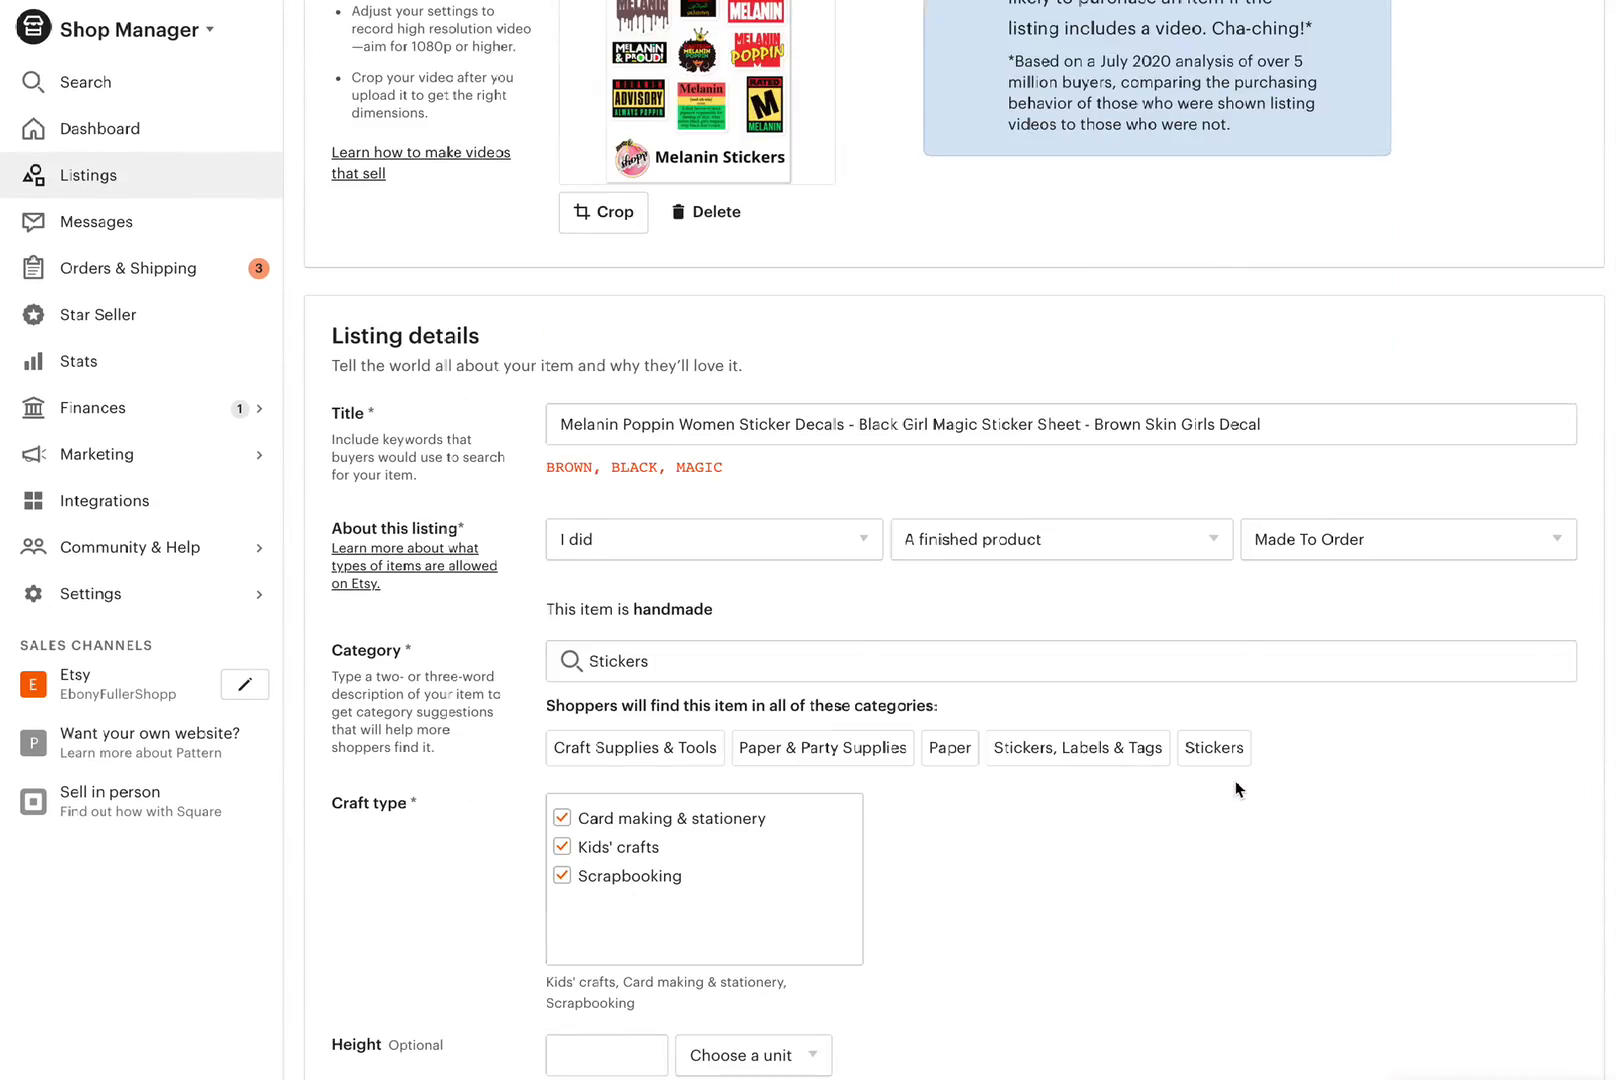
pyautogui.scroll(-18, 1237, 790)
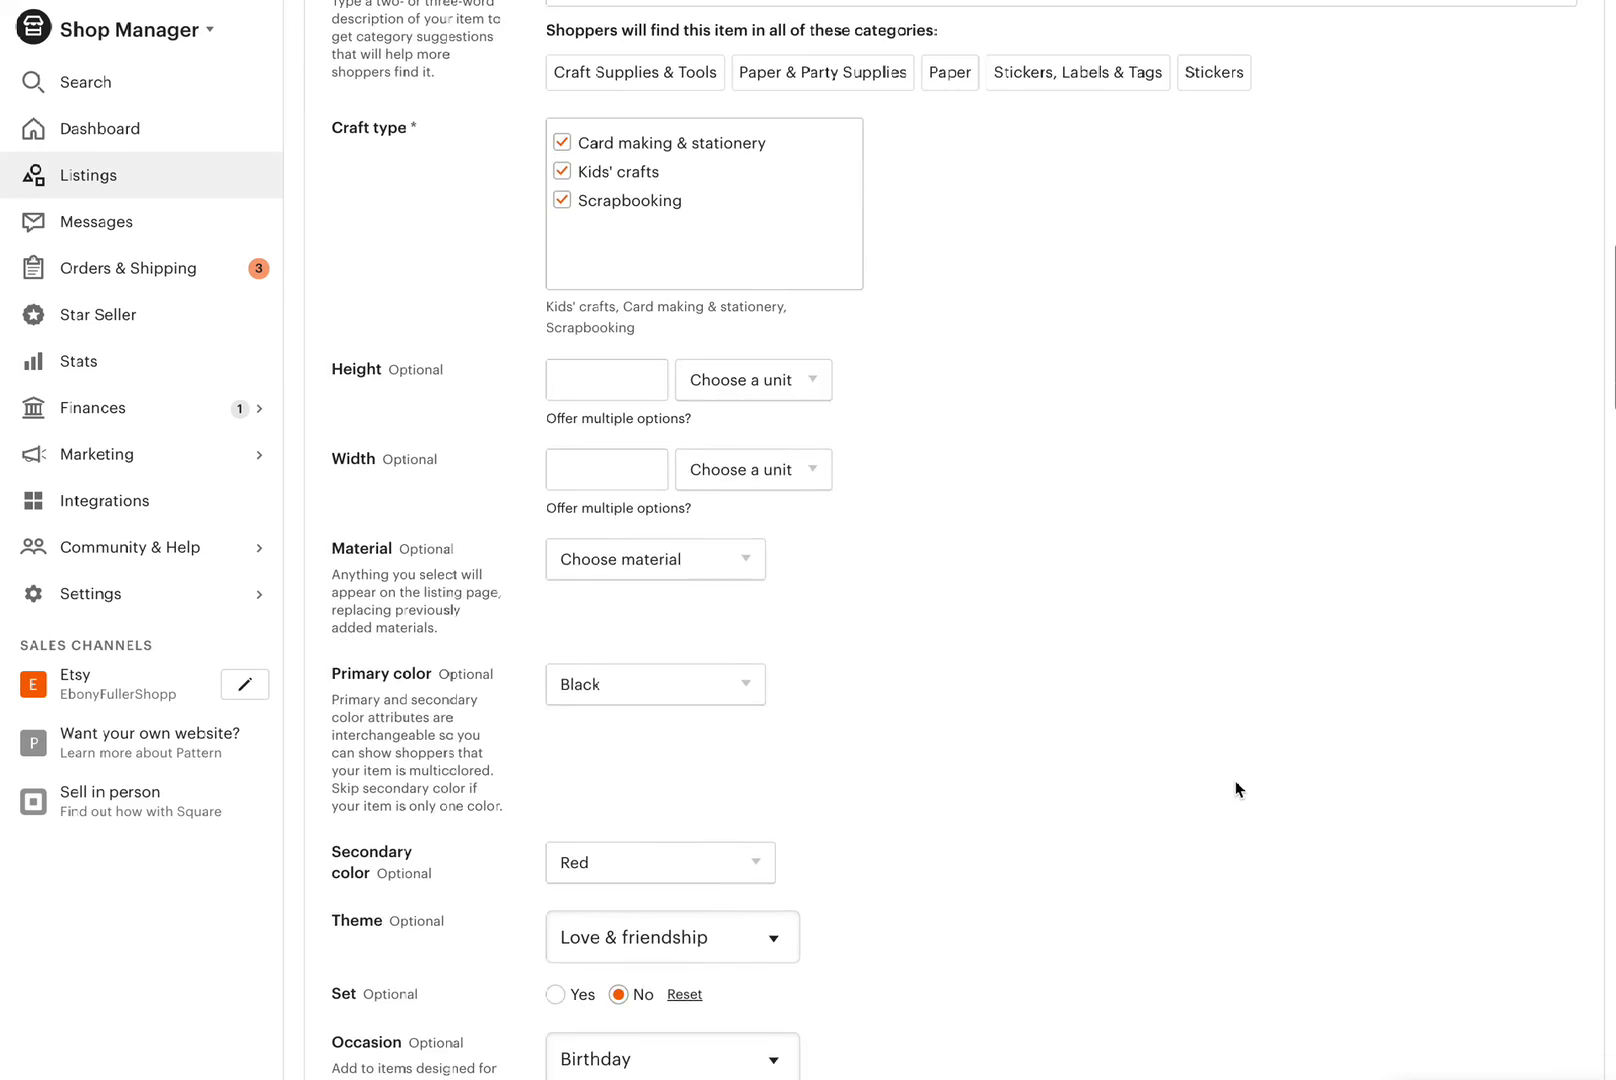
# Review the rest of the listing form, from the description and production partners through tags, pricing and shipping to the Marketing section.
pyautogui.scroll(-3, 1235, 781)
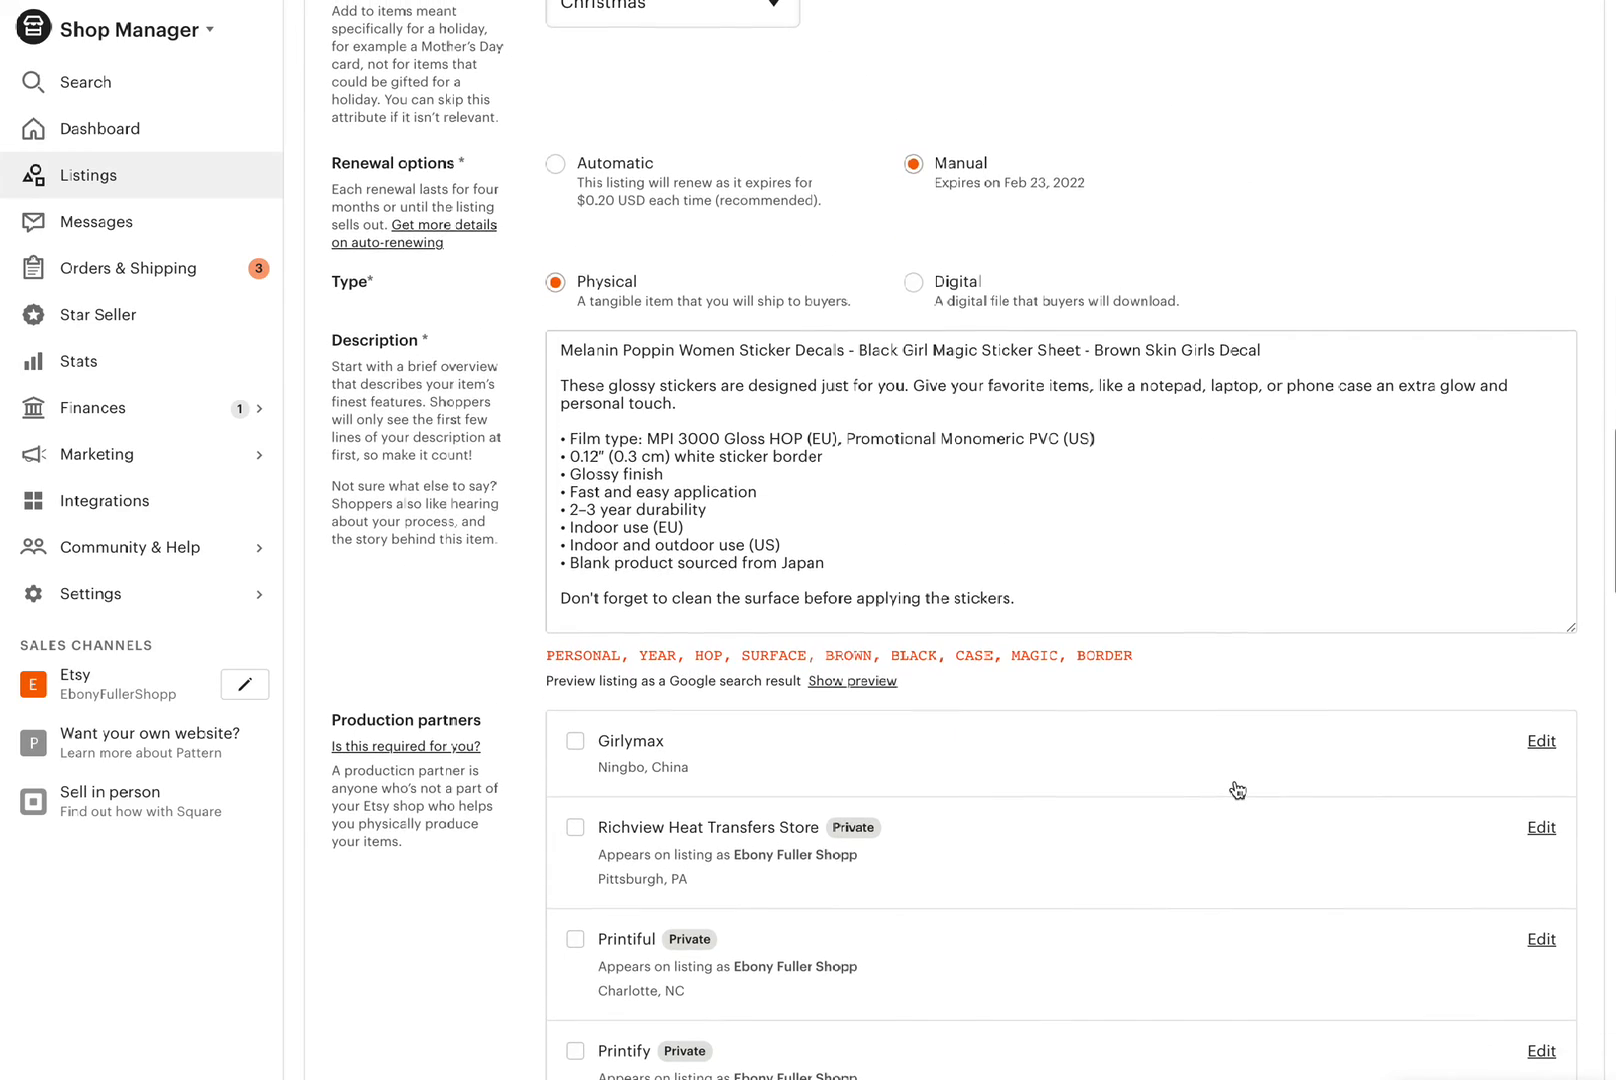
pyautogui.scroll(-1, 1237, 790)
pyautogui.scroll(-5, 1237, 790)
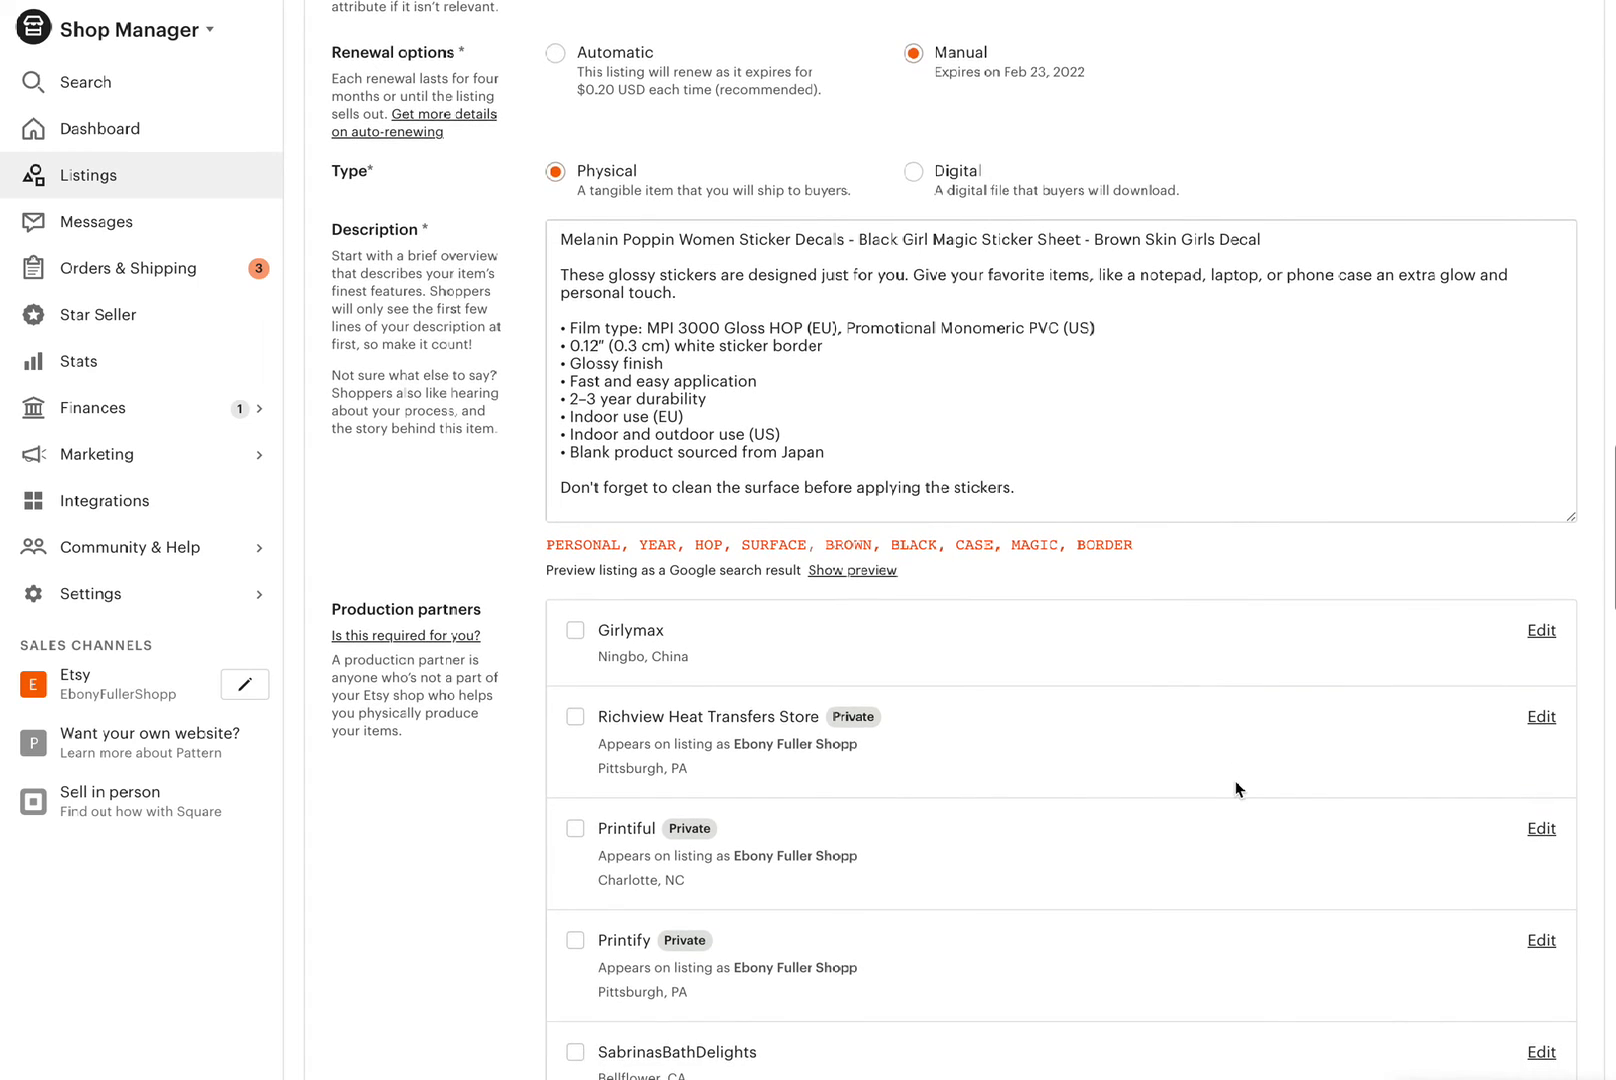
pyautogui.scroll(-12, 1237, 790)
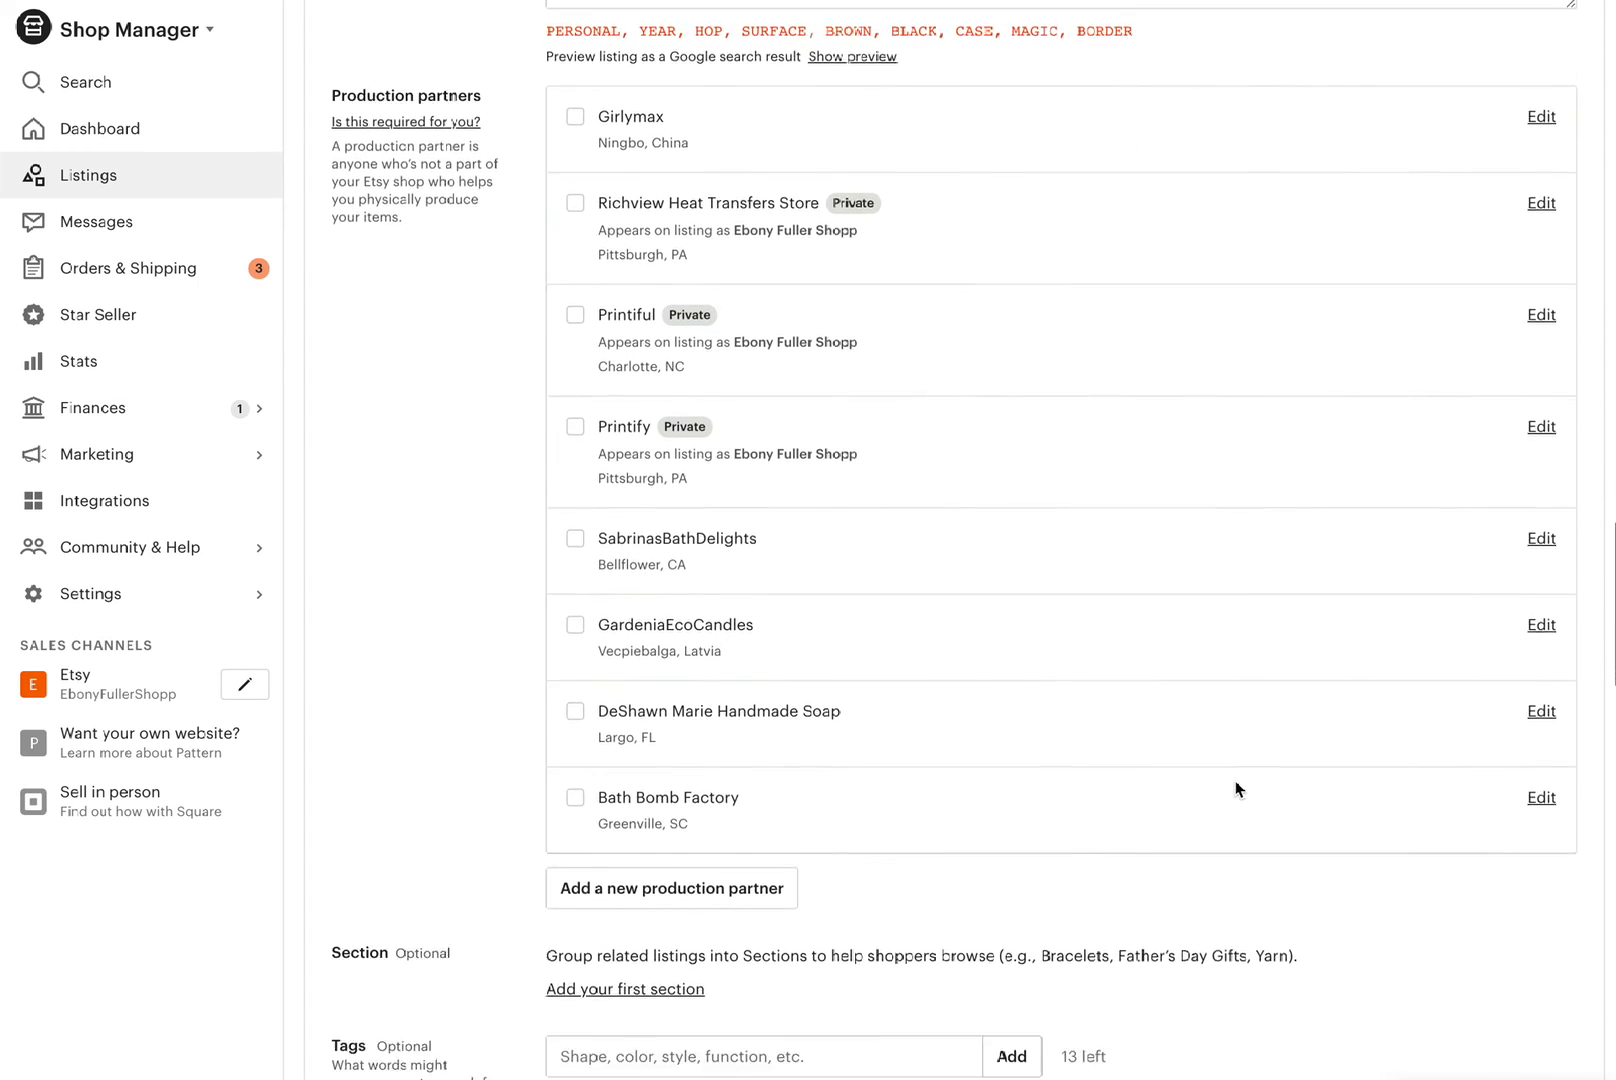
pyautogui.scroll(-20, 1237, 790)
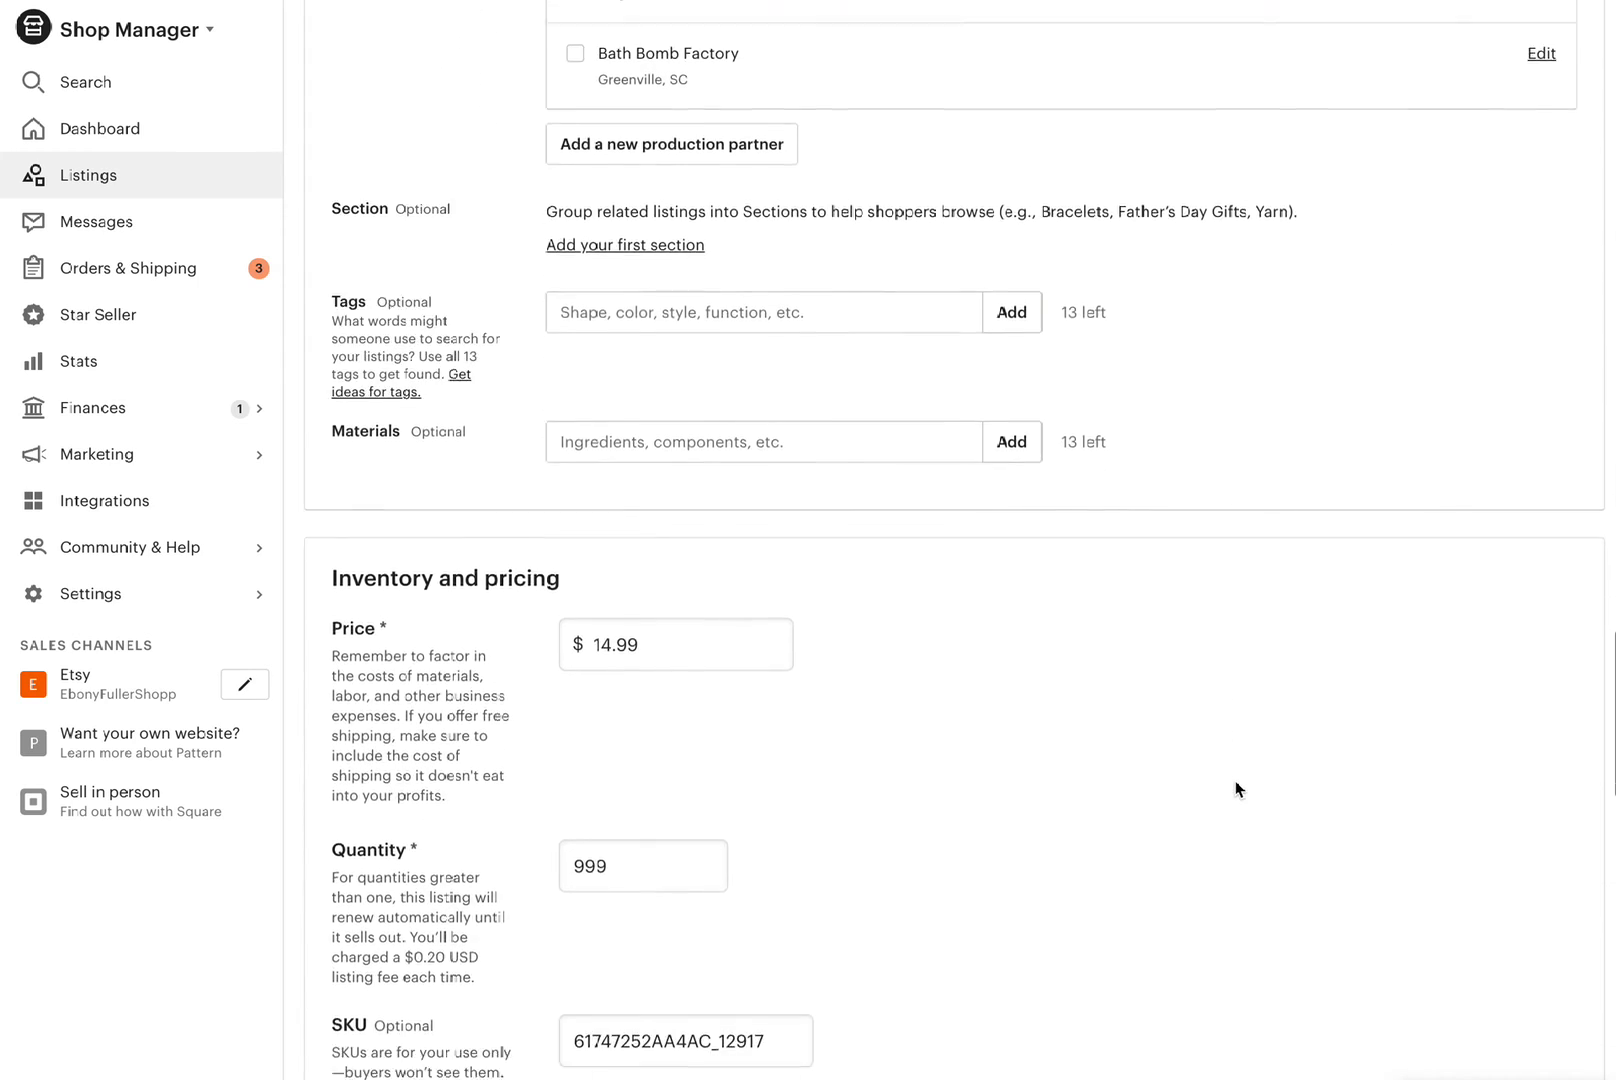
pyautogui.scroll(-10, 1237, 790)
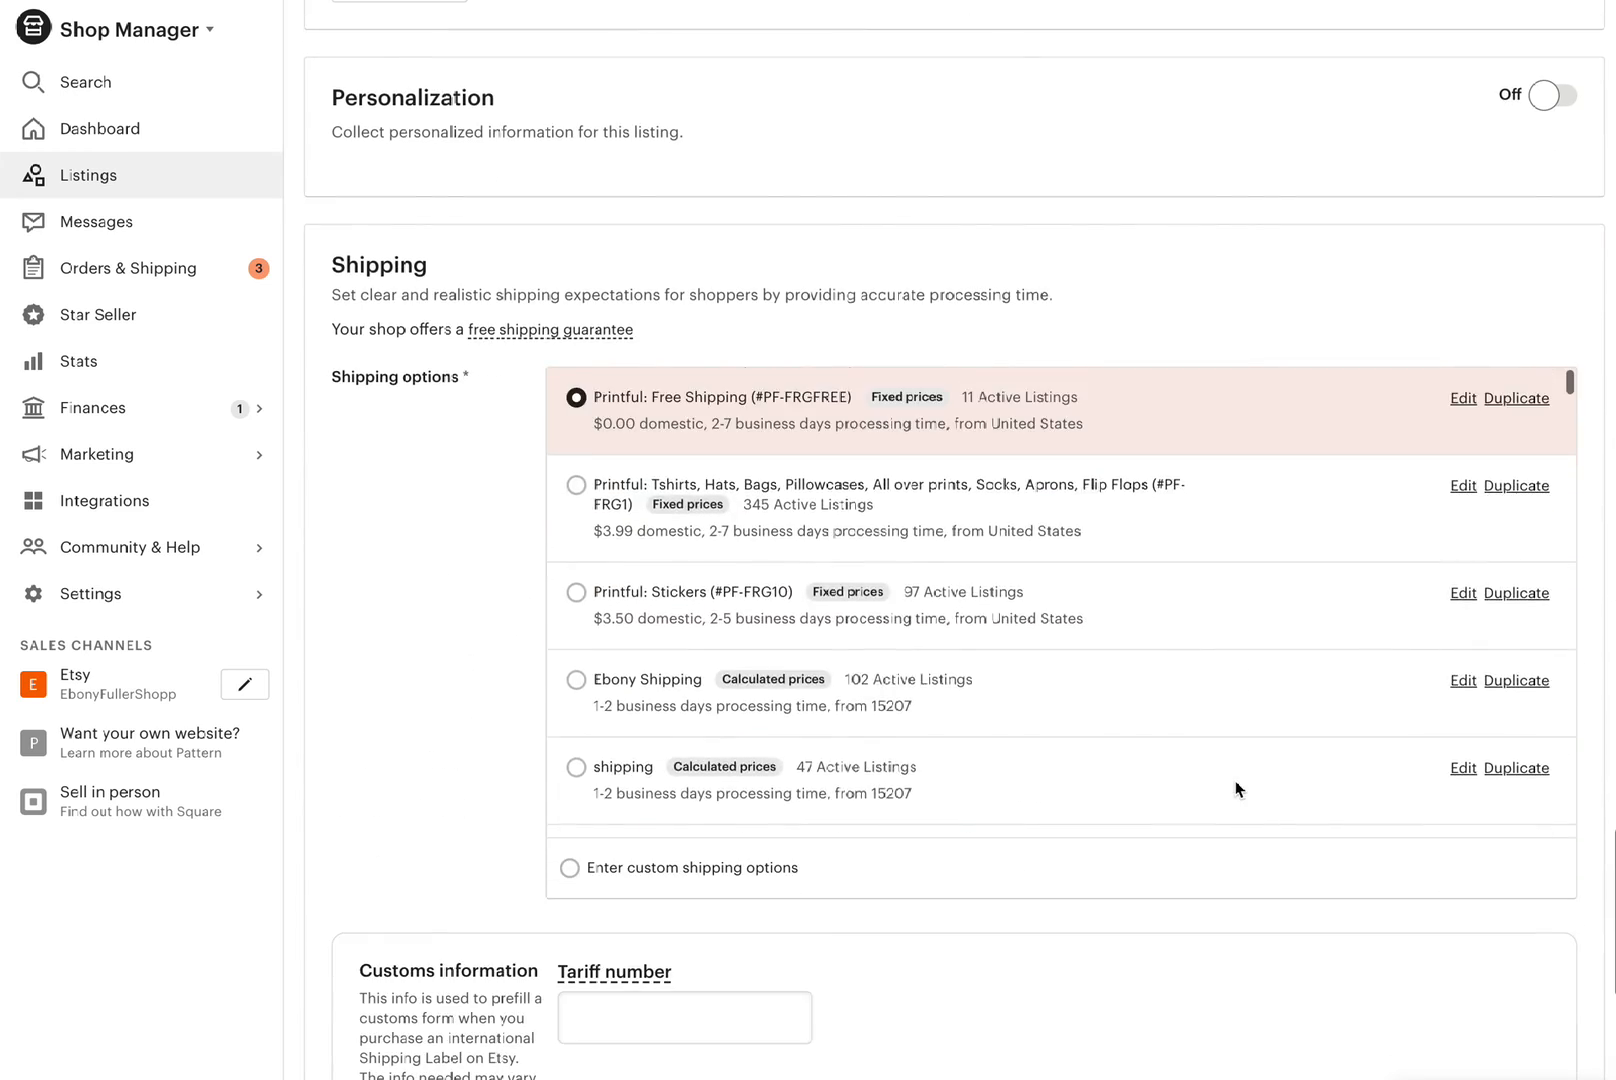
pyautogui.scroll(-19, 1237, 790)
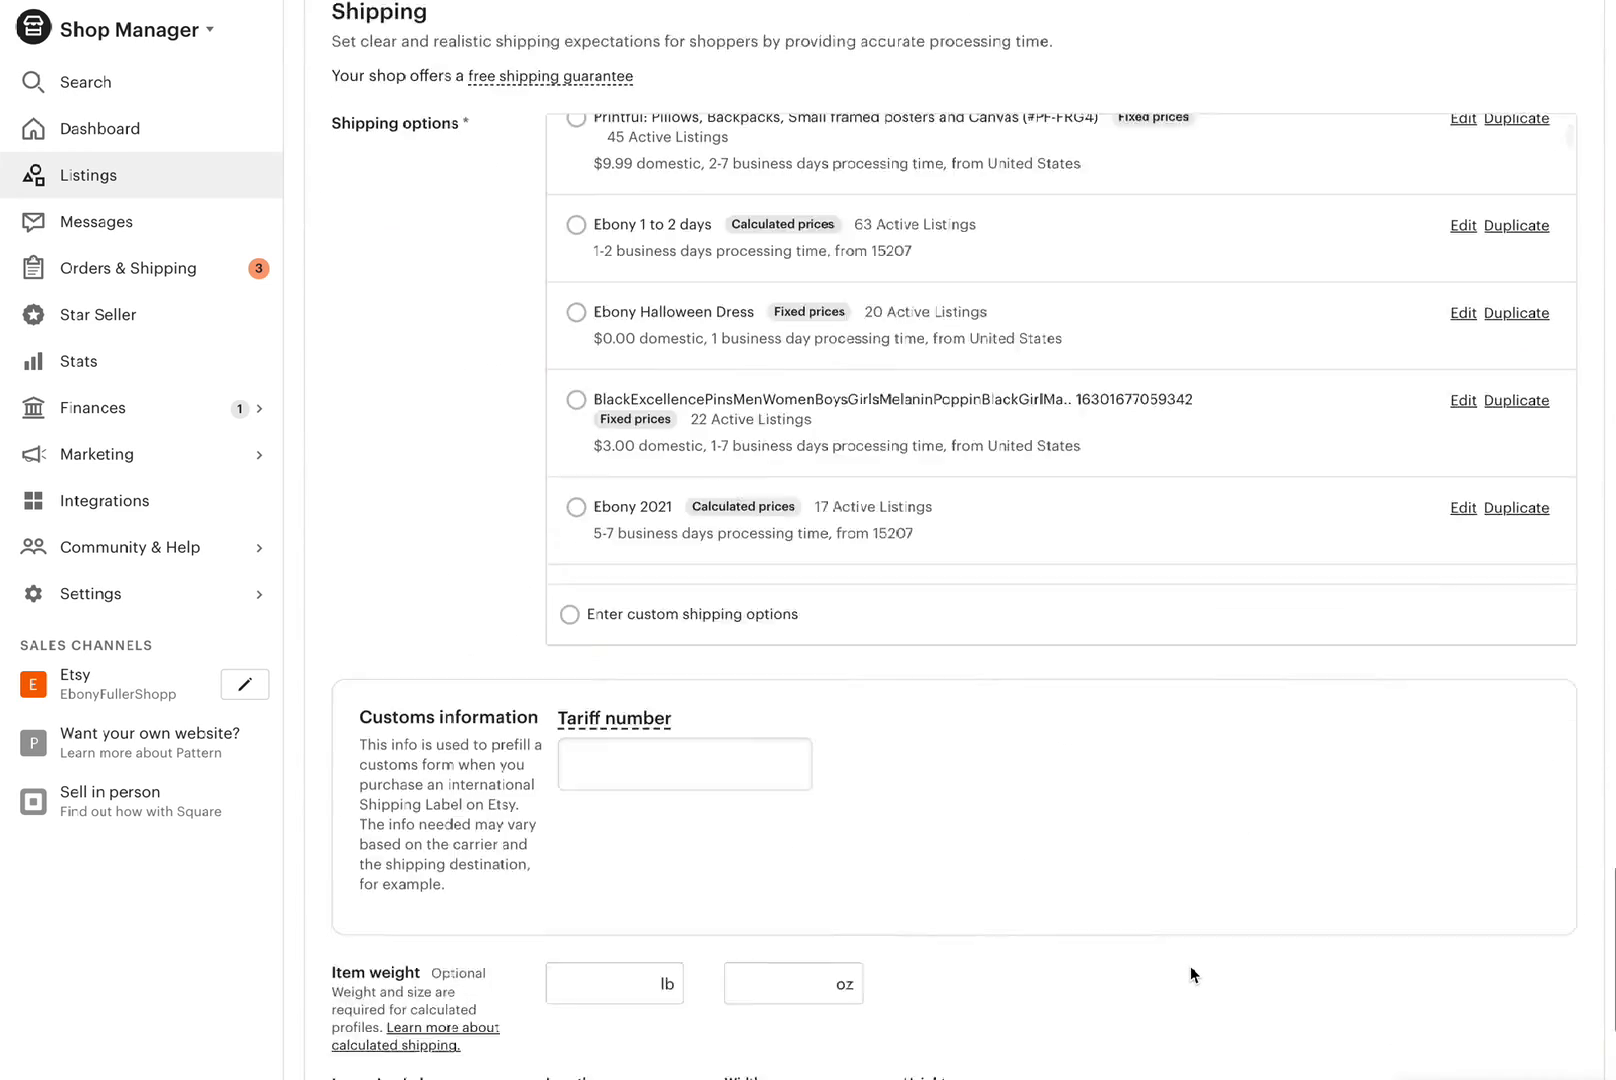
pyautogui.scroll(-1, 1191, 968)
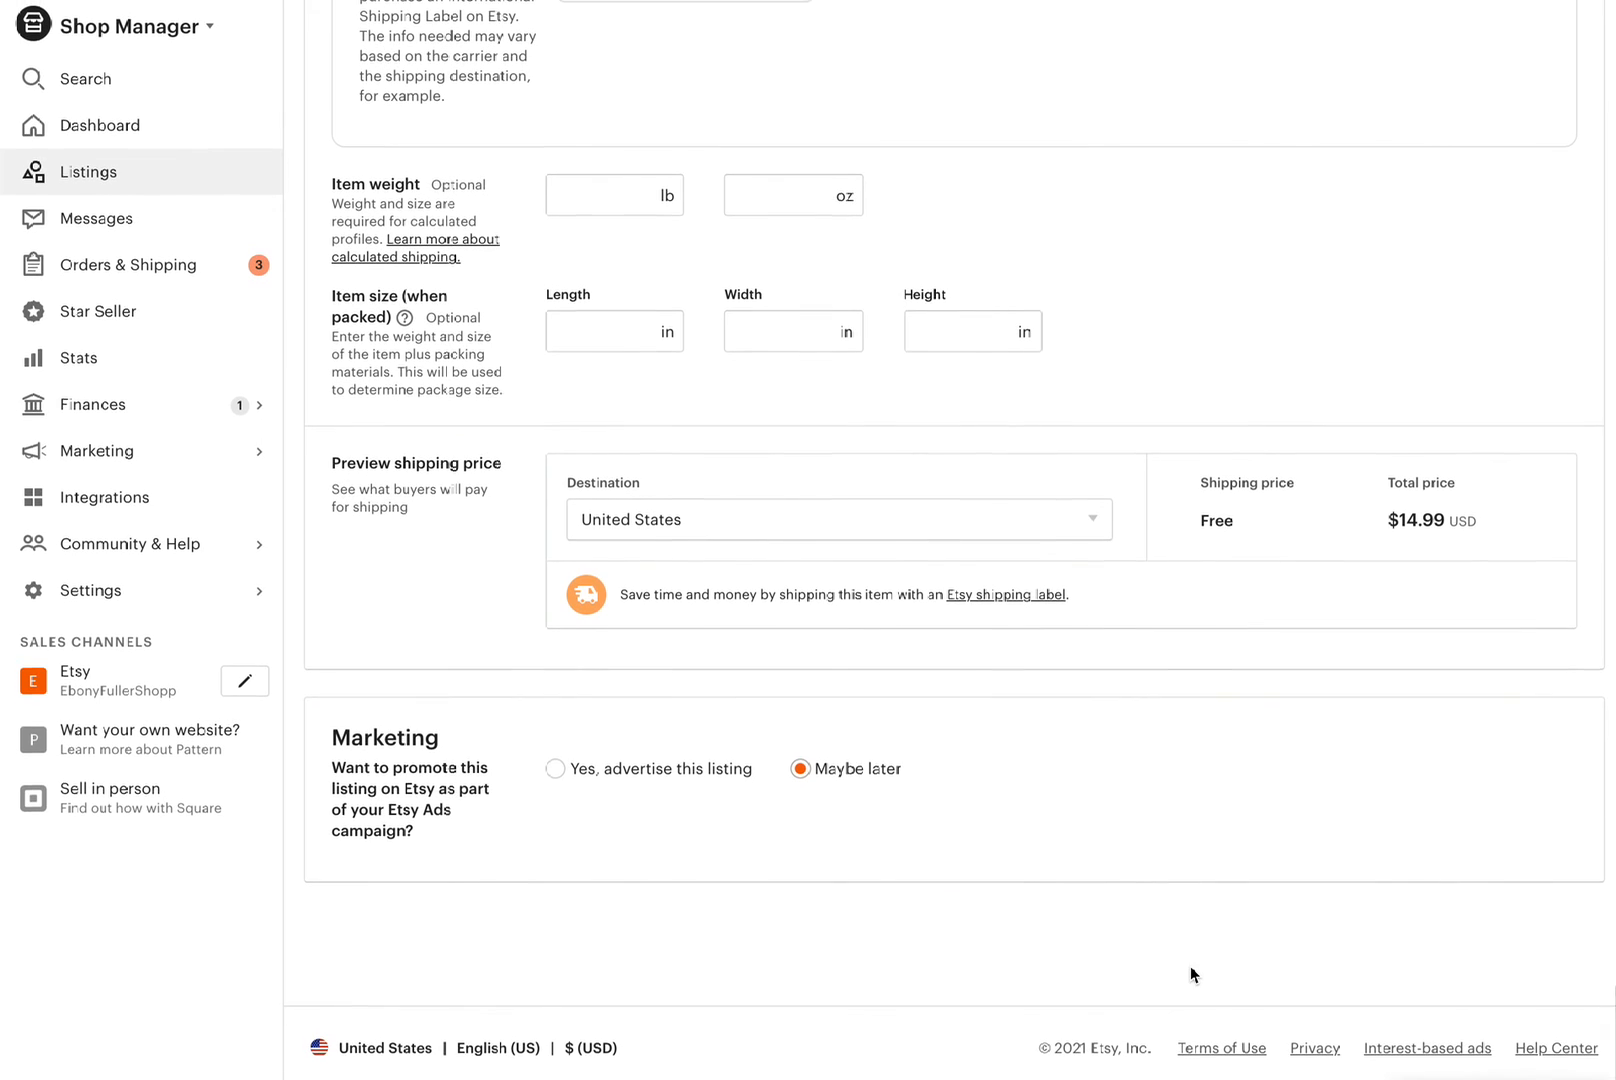